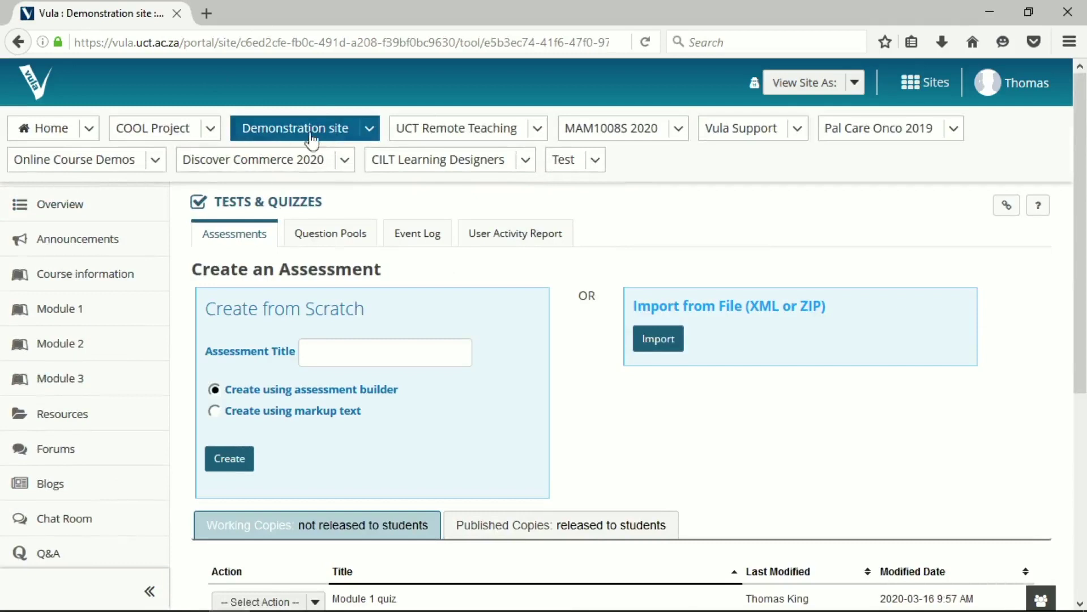
- Open the Tests & Quizzes tool of the Demonstration site and look over its assessments page
scroll(201, 432, "down", 3)
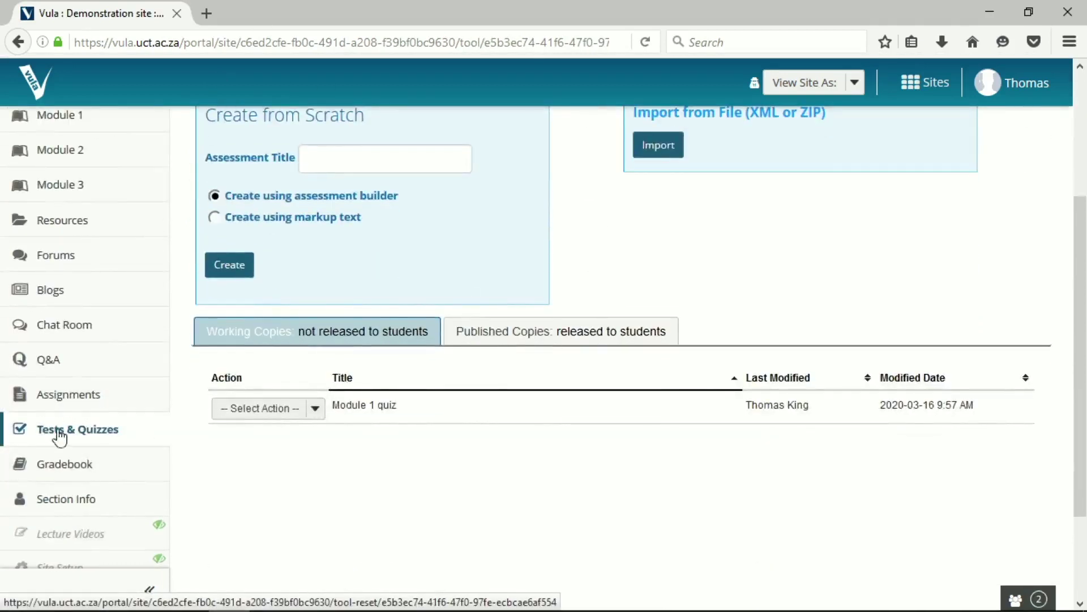
left_click(59, 433)
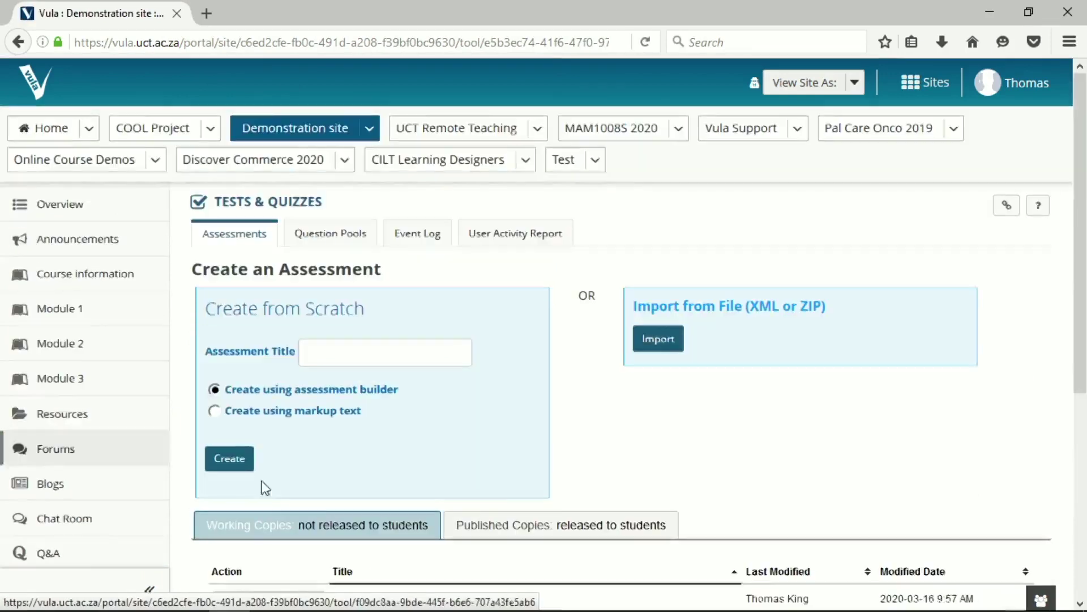
scroll(532, 437, "down", 2)
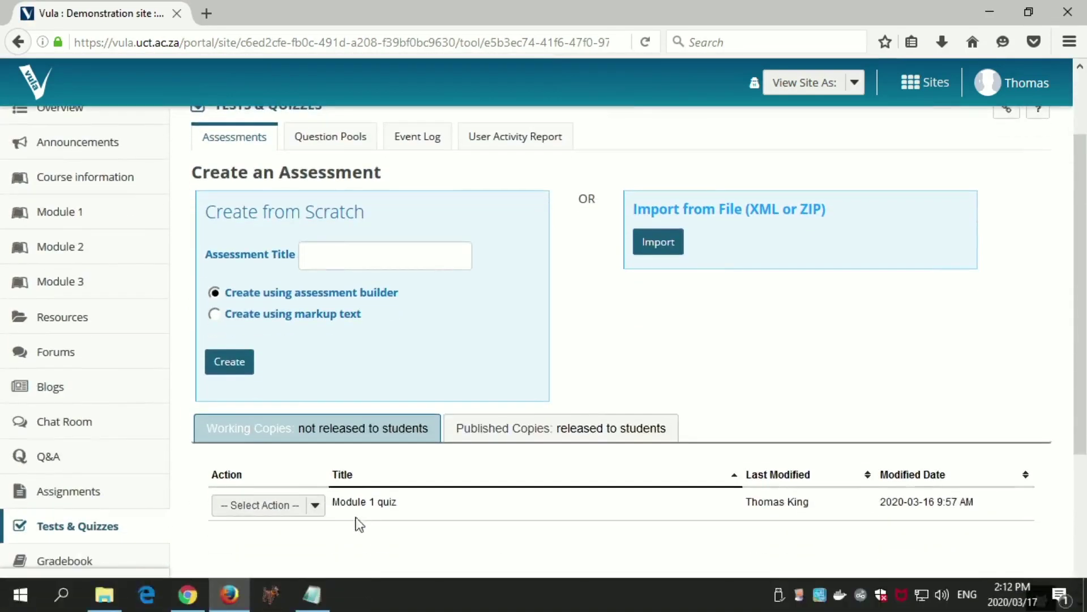
scroll(475, 508, "up", 2)
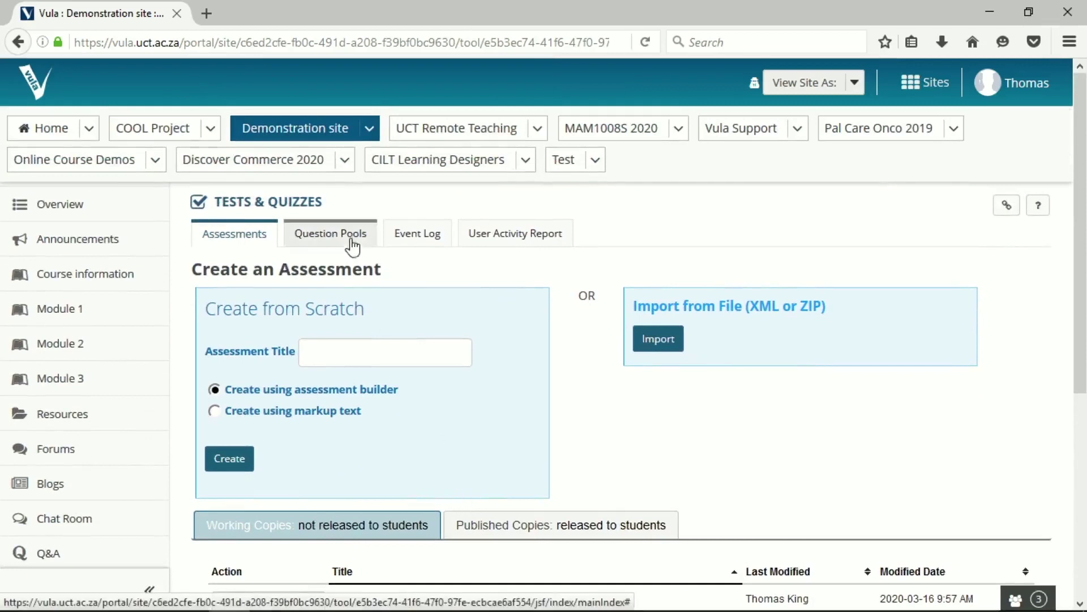
scroll(444, 388, "down", 4)
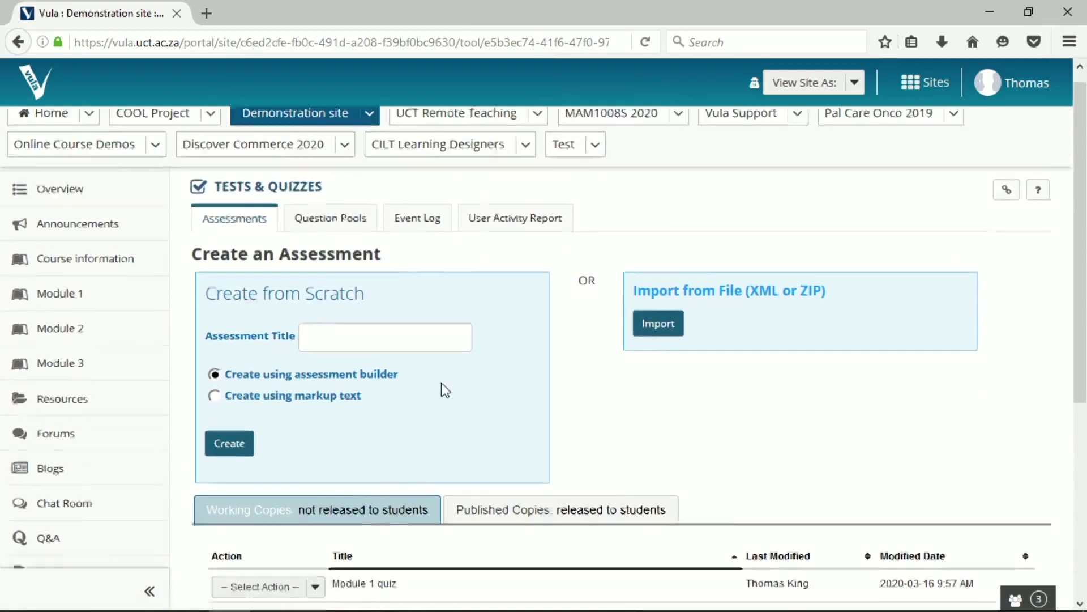
scroll(376, 354, "up", 4)
left_click_drag(419, 262, 385, 277)
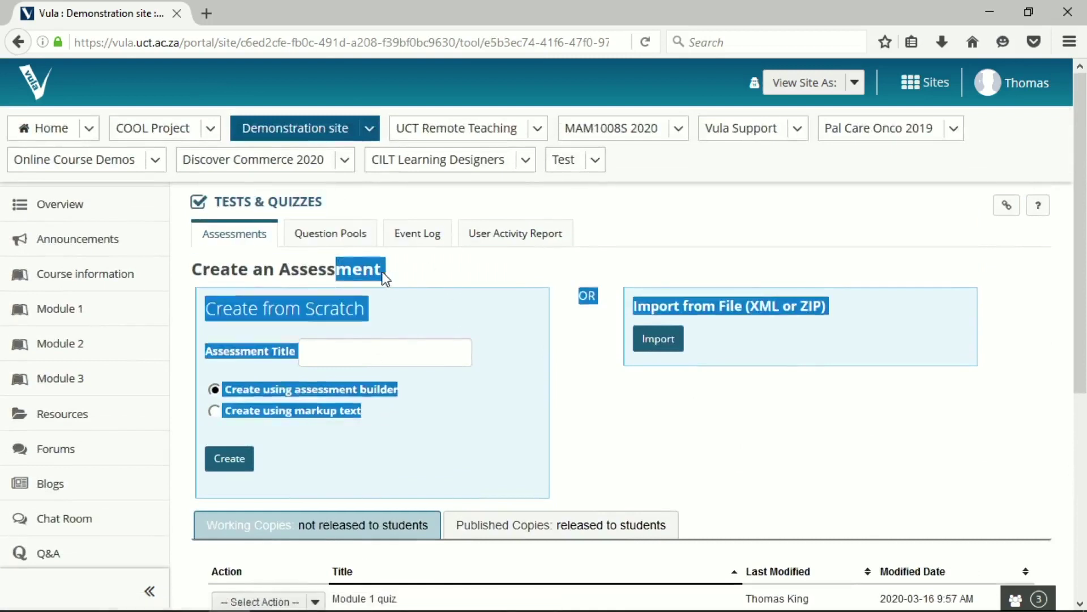
left_click(382, 270)
- Create a new assessment titled "Quiz" using the assessment builder
left_click(369, 365)
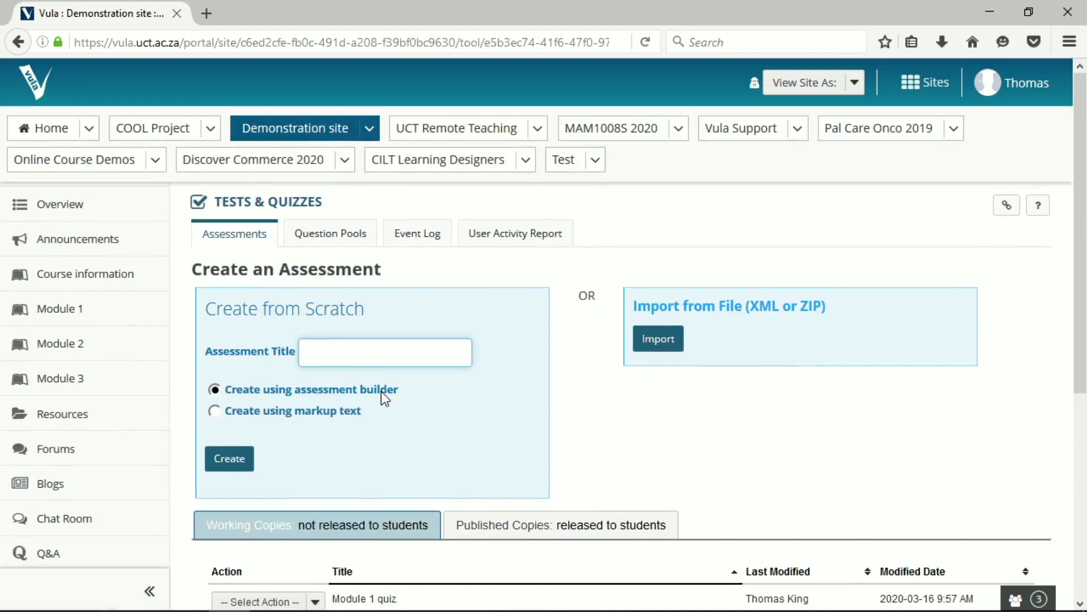
type("test")
key("BackSpace")
key("BackSpace")
key("BackSpace")
key("BackSpace")
type("Quzi")
key("BackSpace")
key("BackSpace")
key("BackSpace")
type("uiz")
left_click(227, 461)
- Add a Multiple Choice question to Part 1 of the quiz
scroll(348, 385, "down", 3)
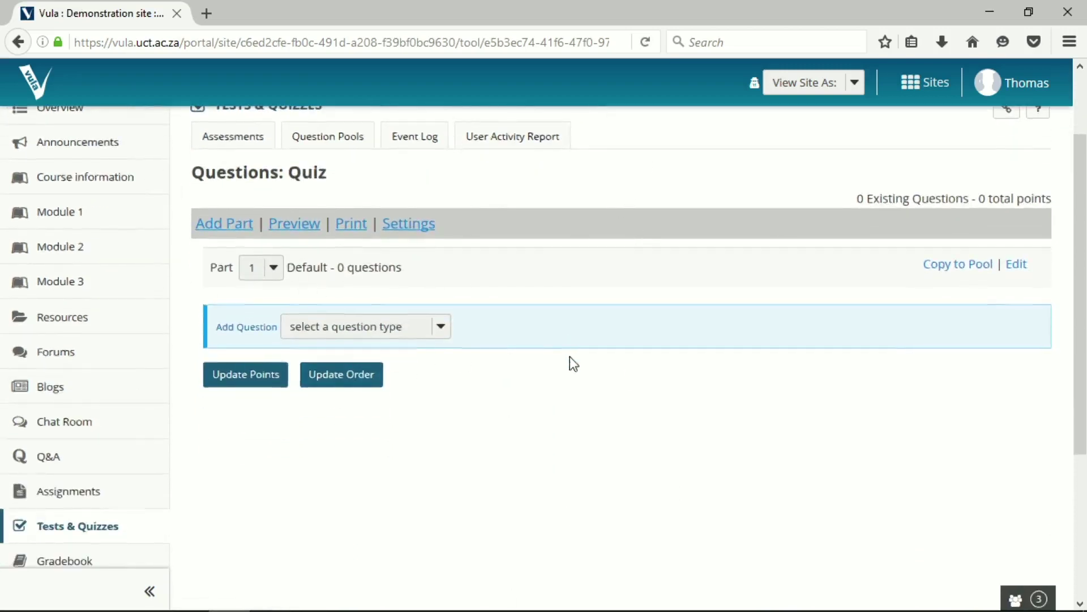
scroll(569, 363, "up", 3)
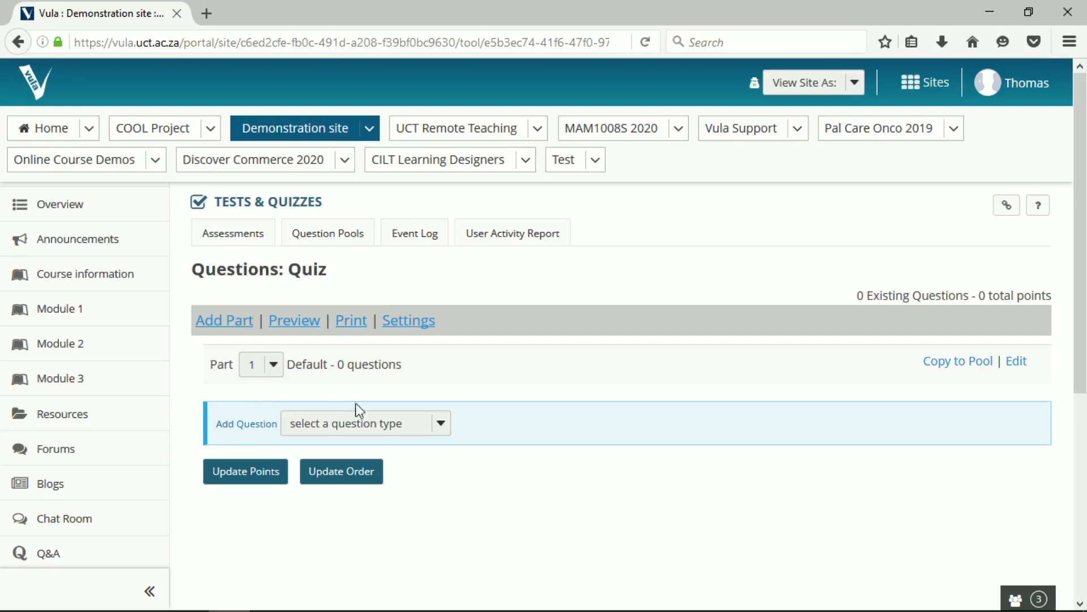
left_click_drag(229, 407, 214, 420)
left_click(440, 423)
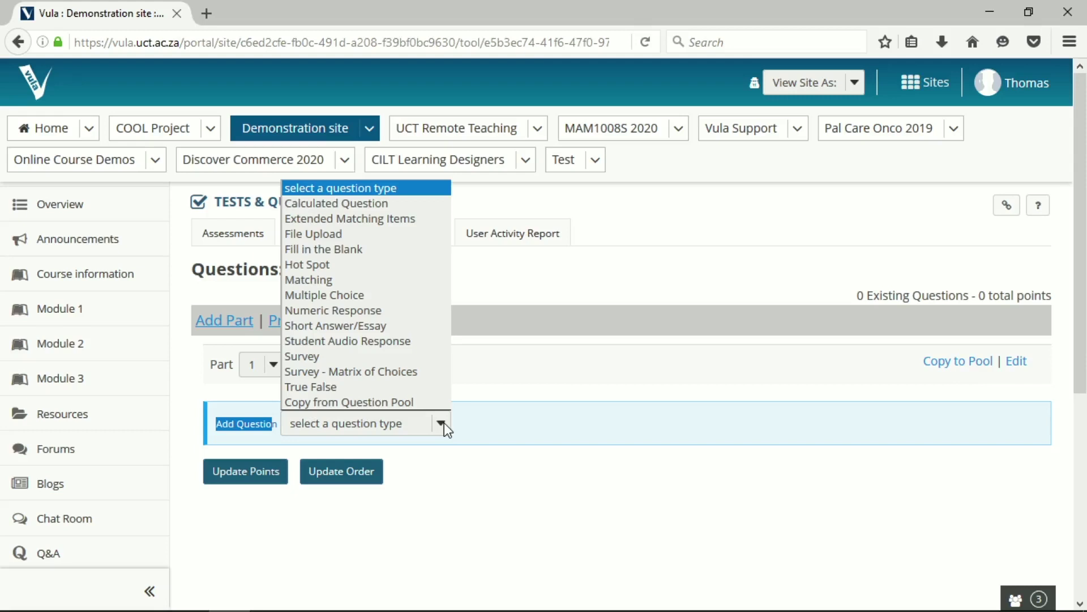
left_click(368, 295)
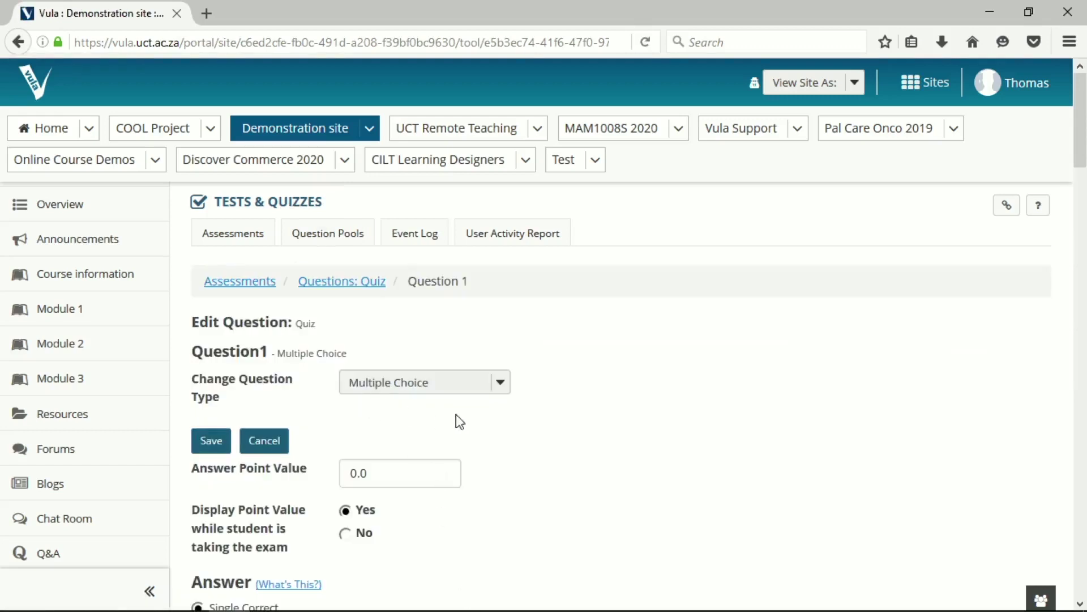
- Set the answer point value of the multiple-choice question to 1.0
scroll(369, 385, "down", 3)
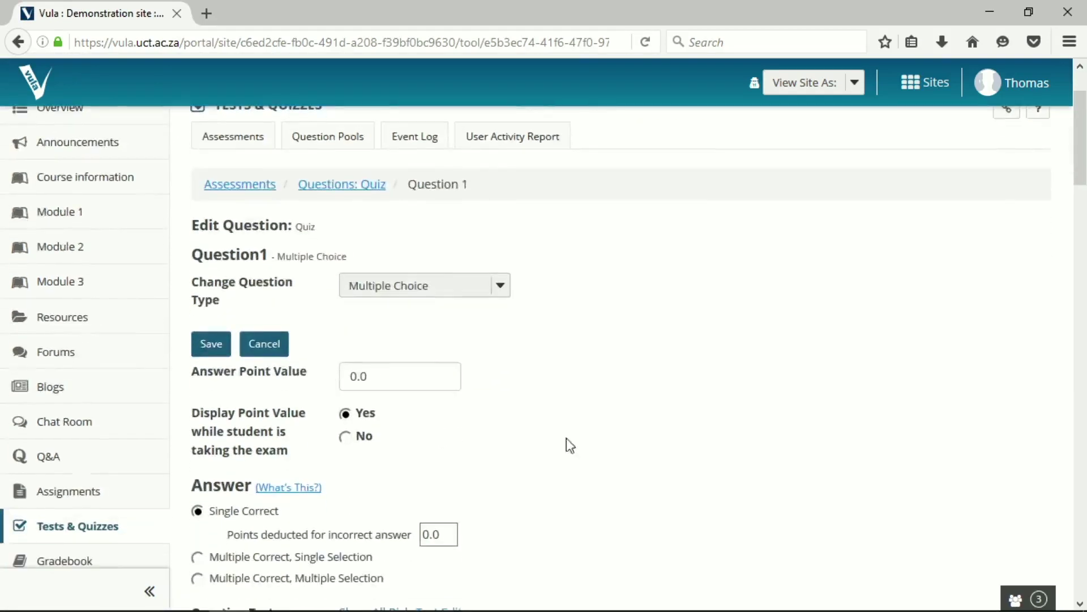
scroll(574, 453, "down", 3)
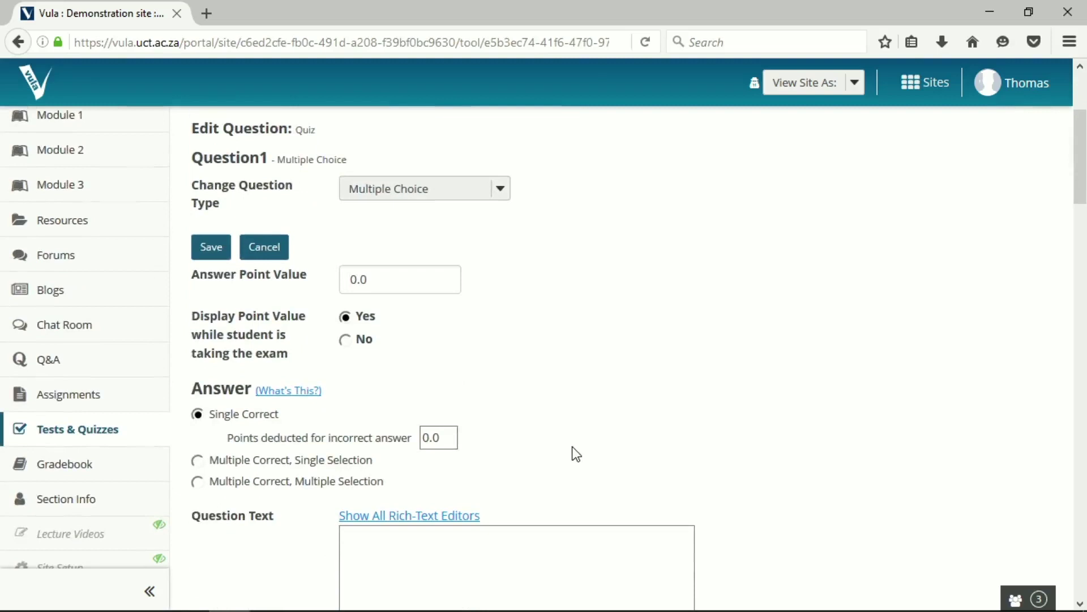
scroll(478, 304, "up", 6)
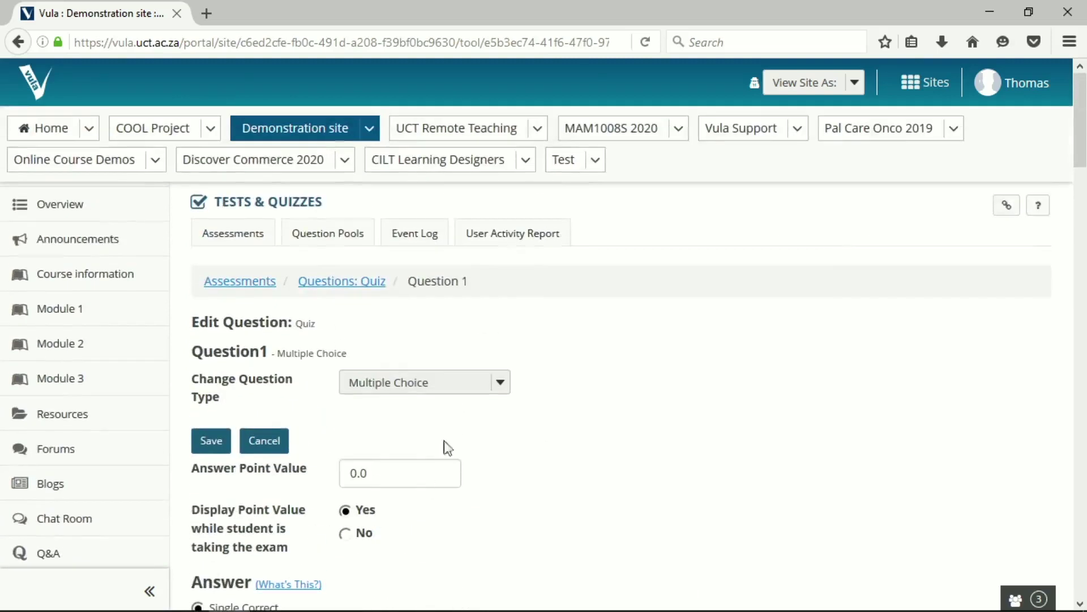
key("ctrl+a")
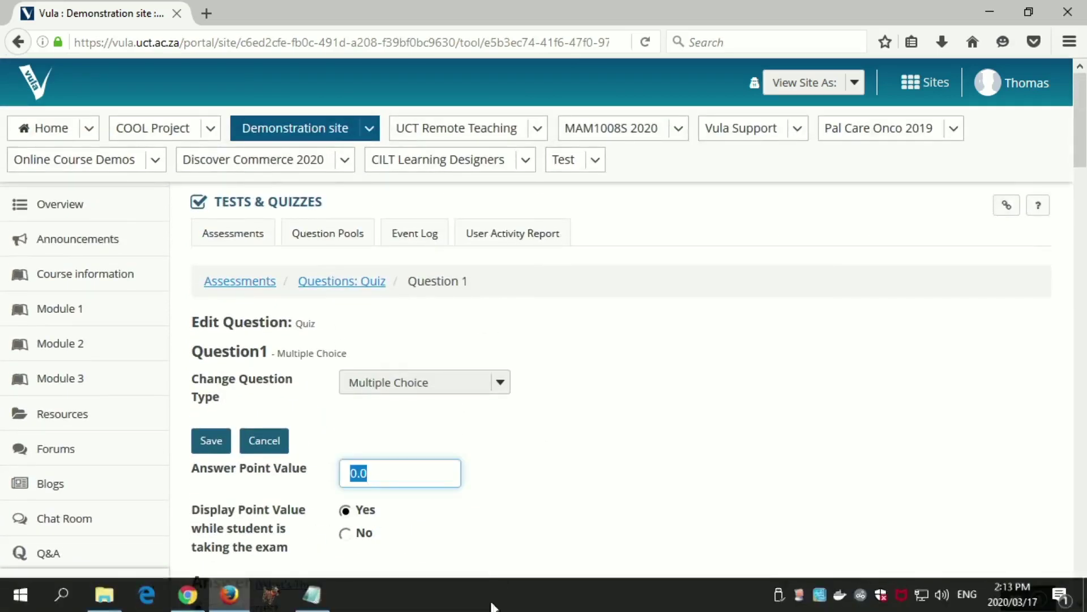
type("10")
key("BackSpace")
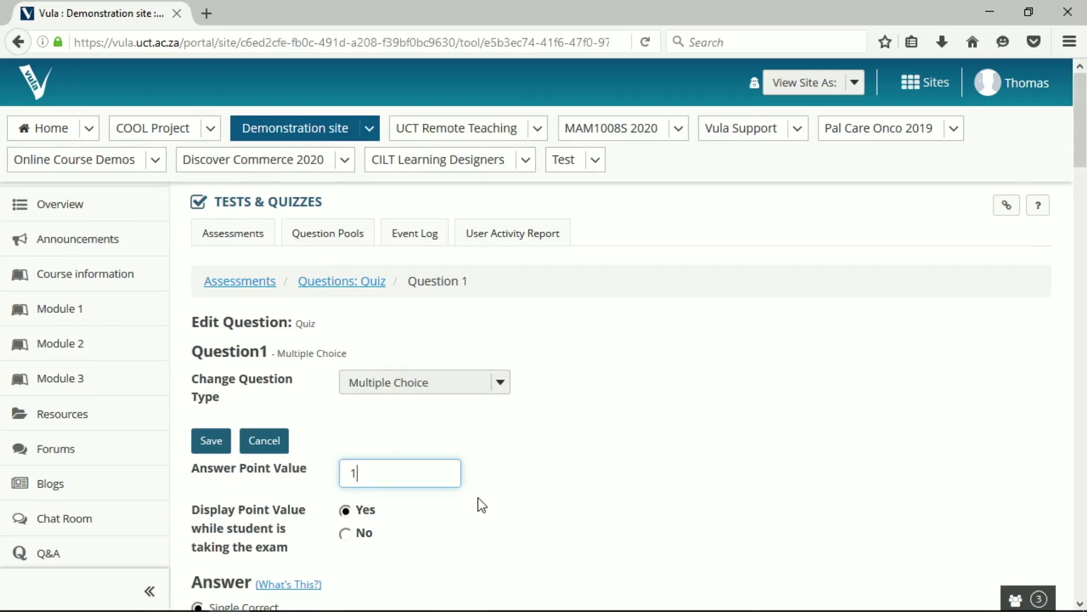
type(".0")
- Examine the question's answer settings, including Single Correct and the points deducted for an incorrect answer
scroll(568, 498, "down", 3)
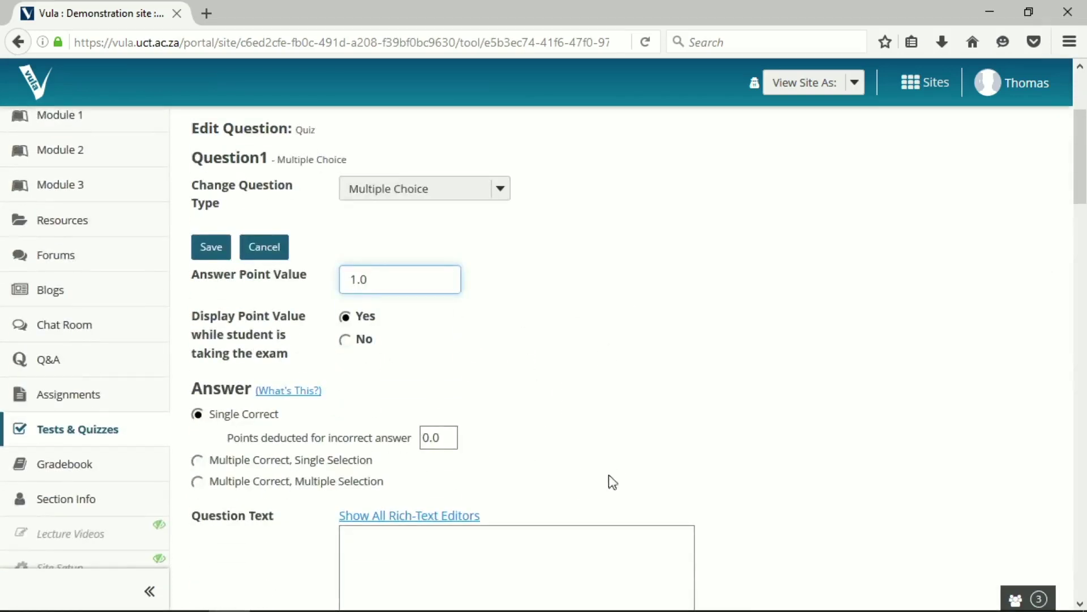
scroll(542, 407, "down", 2)
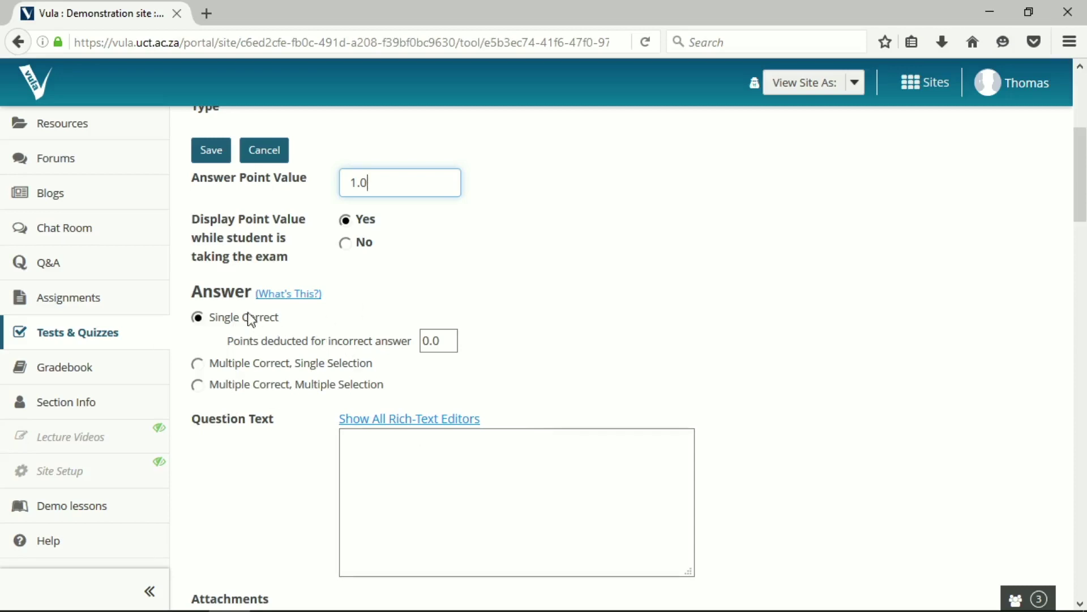
left_click_drag(216, 318, 405, 343)
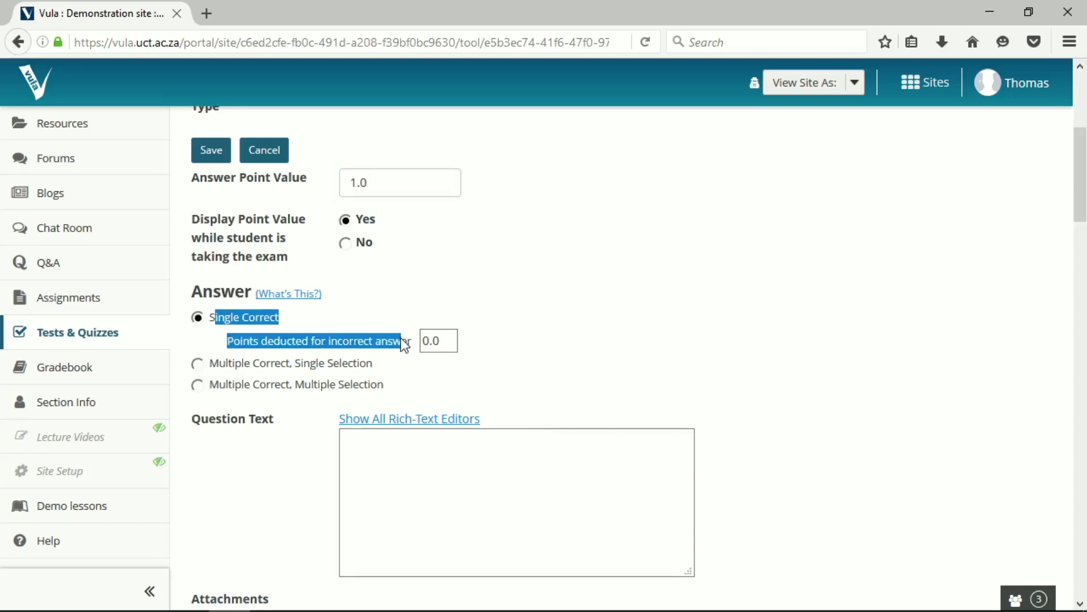
left_click(515, 345)
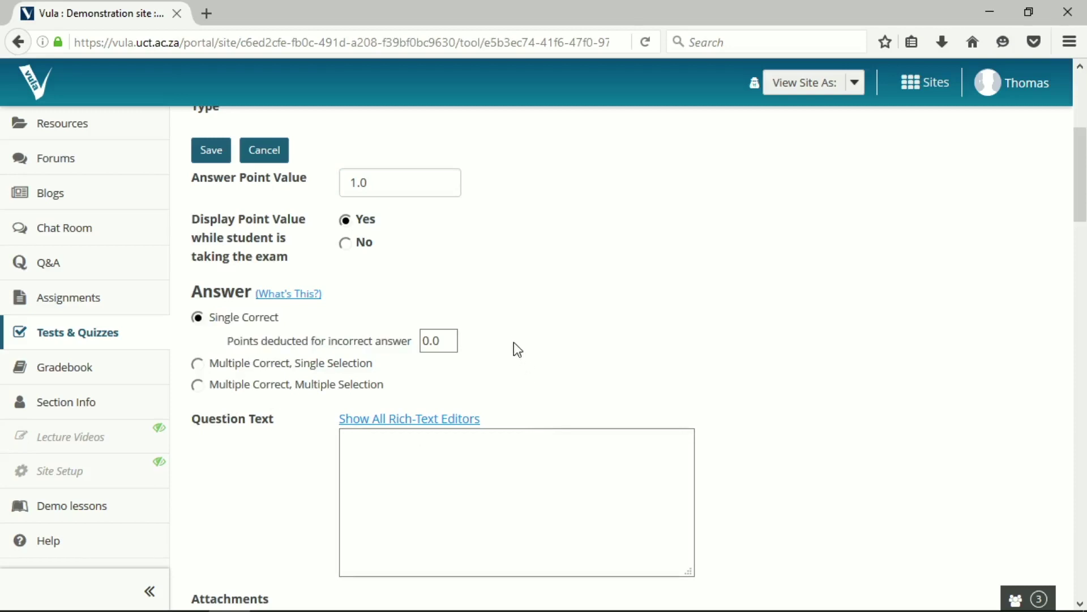
left_click(456, 340)
left_click_drag(447, 340, 422, 340)
- Enter "What is the square of 16" as the question text
scroll(501, 483, "down", 3)
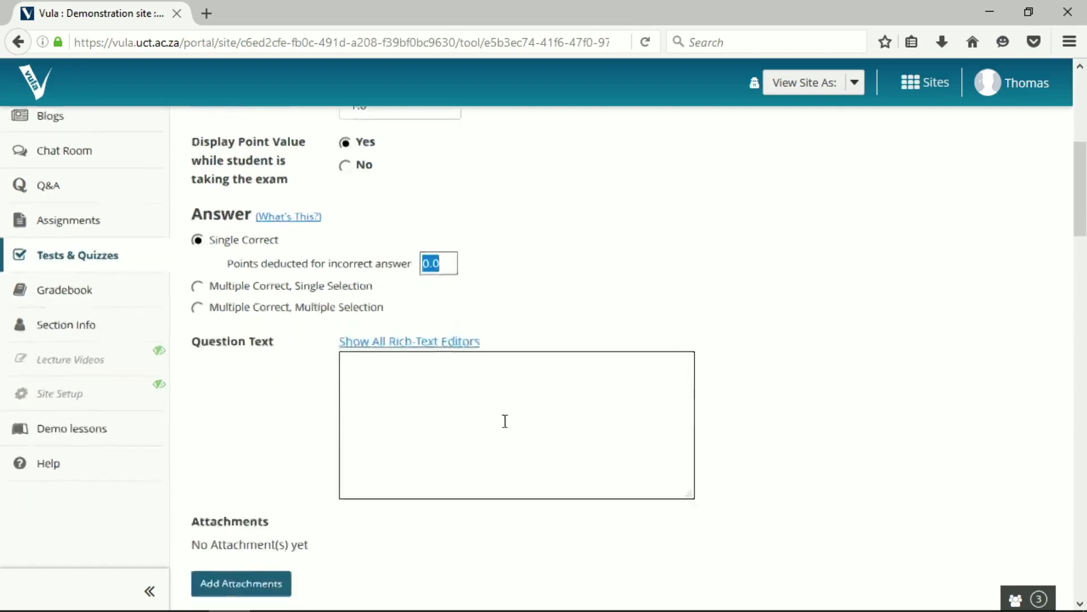
left_click(478, 373)
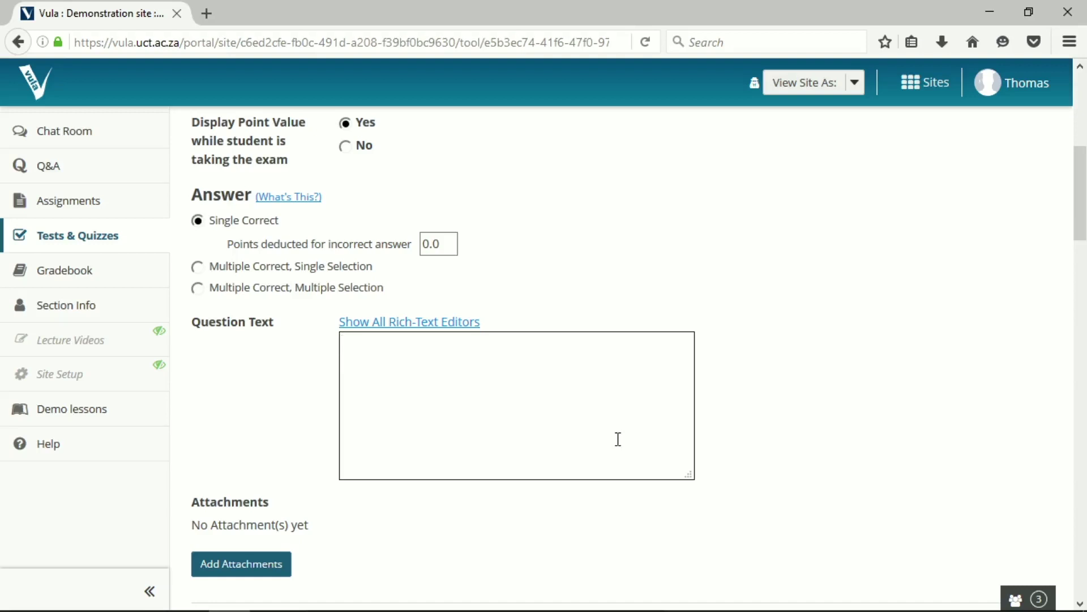
type("What is the squrae")
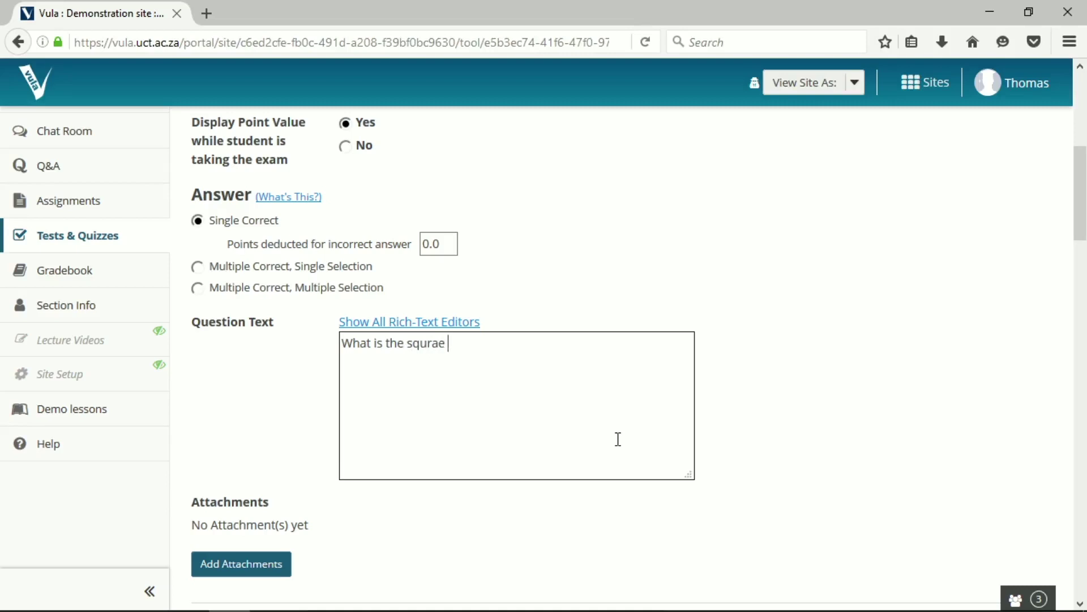
key("BackSpace")
key("BackSpace")
type("are of")
- Review the question text and the answer and feedback fields for options A to D
scroll(623, 465, "down", 5)
scroll(439, 420, "up", 2)
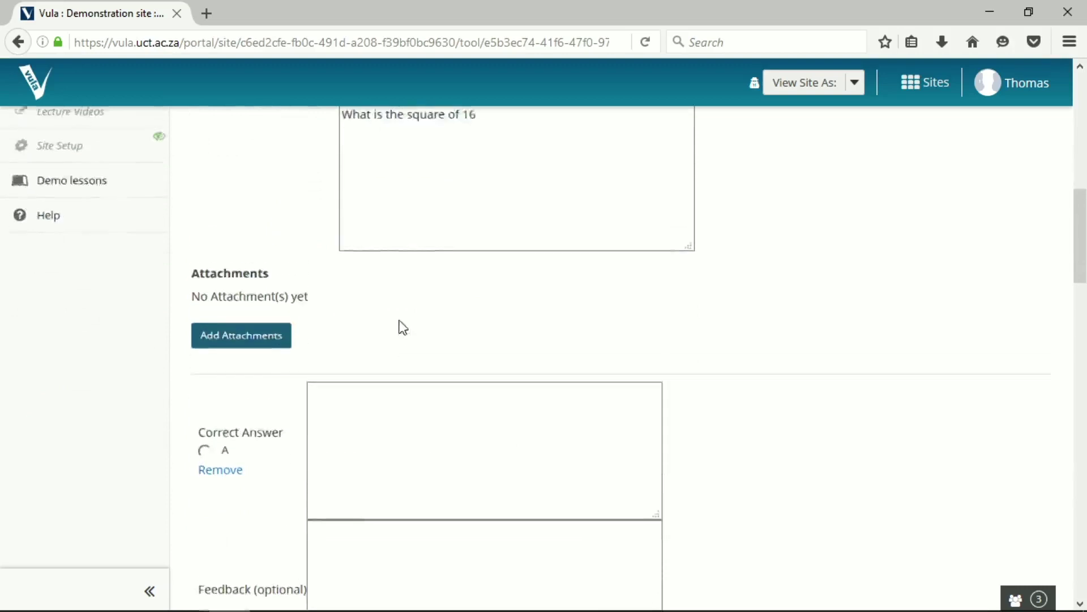
scroll(403, 221, "up", 3)
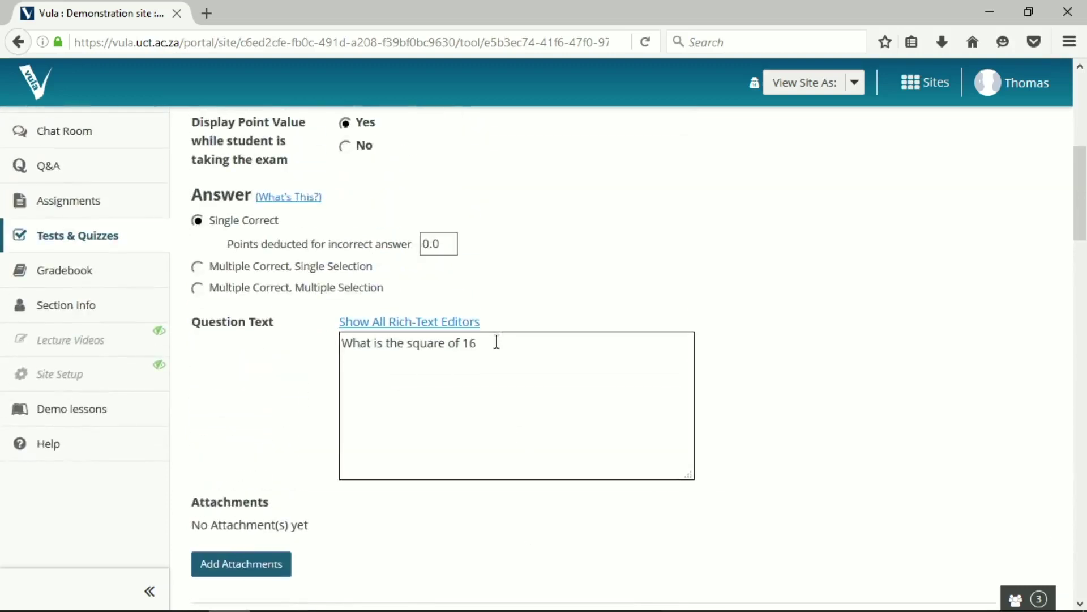
left_click_drag(497, 342, 386, 343)
key("ctrl+a")
scroll(374, 414, "down", 5)
left_click(355, 379)
scroll(423, 529, "down", 5)
left_click(390, 342)
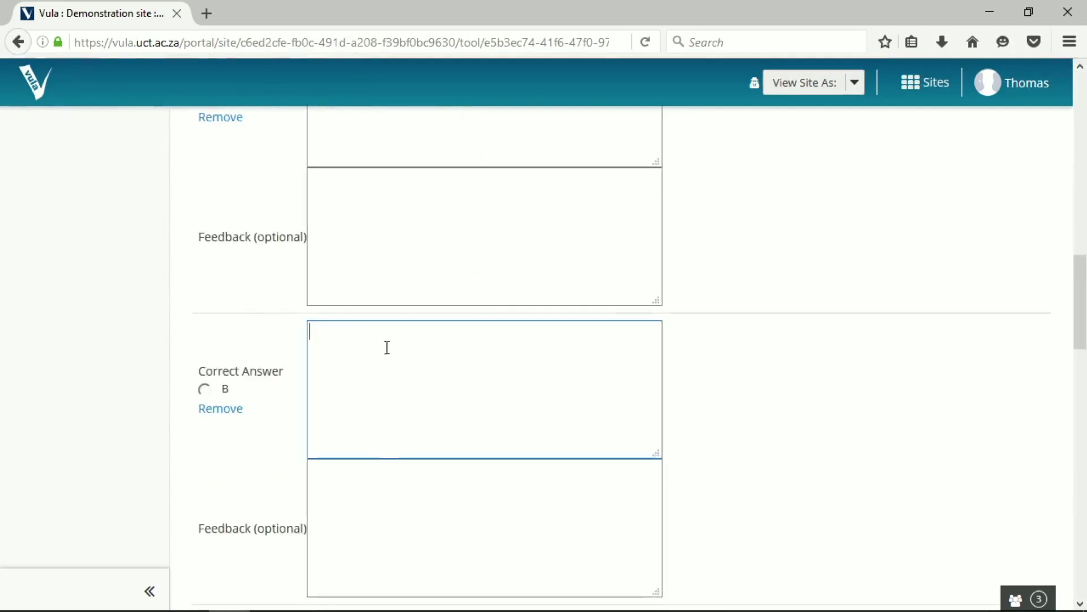
scroll(408, 568, "up", 7)
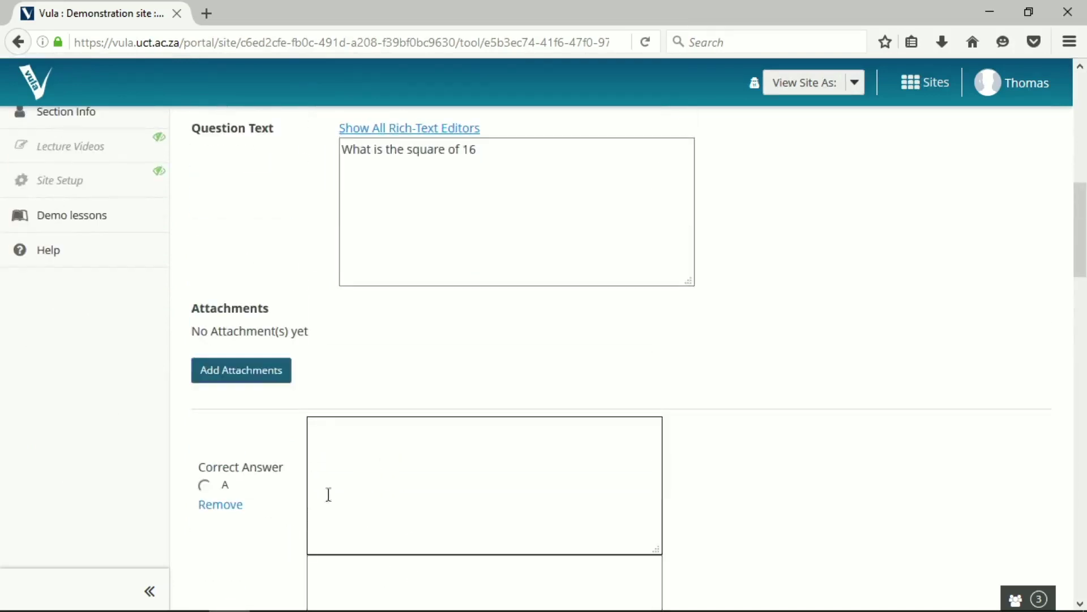
double_click(243, 465)
scroll(261, 481, "down", 6)
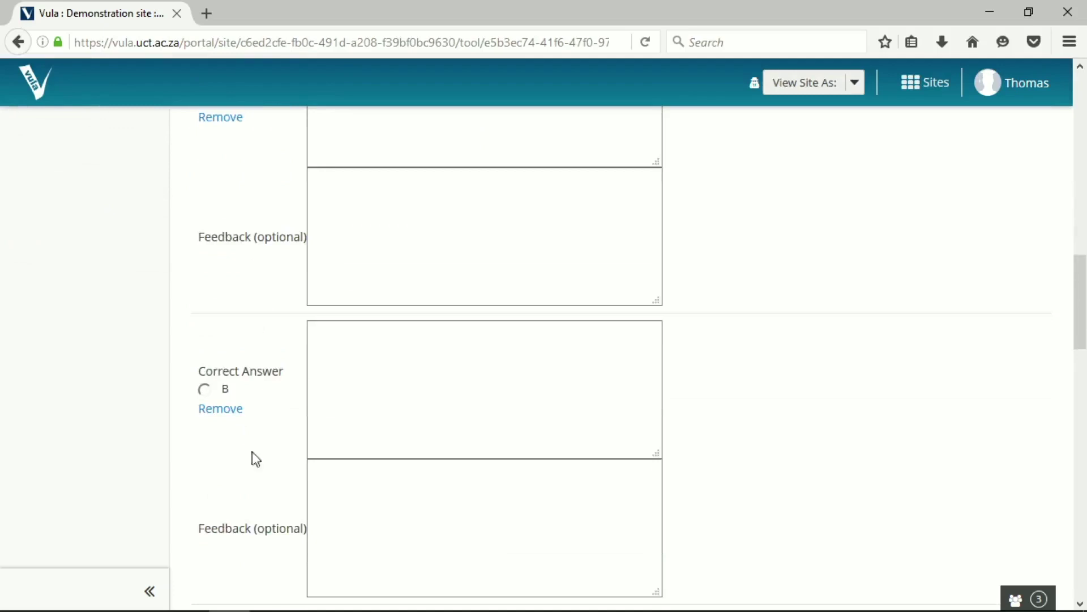
scroll(244, 513, "down", 1)
scroll(244, 504, "down", 3)
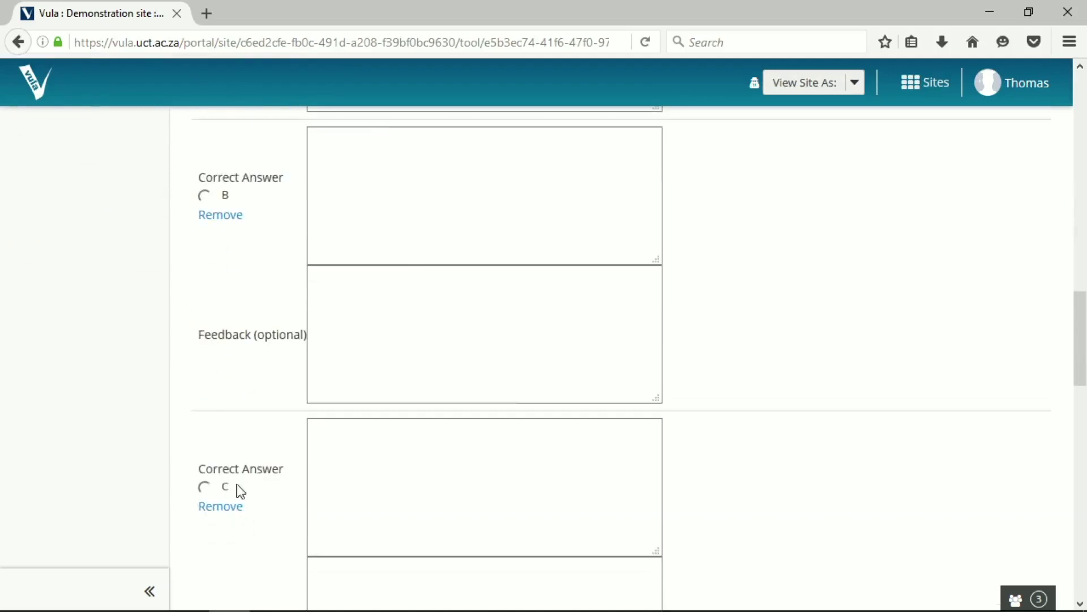
scroll(250, 518, "down", 5)
scroll(249, 504, "down", 3)
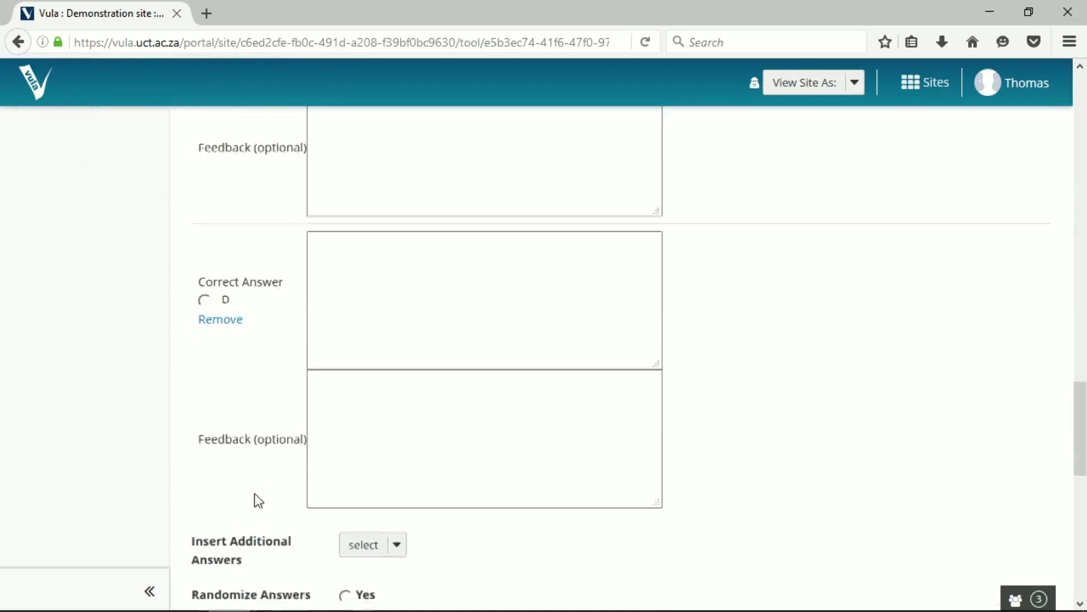
scroll(321, 432, "up", 8)
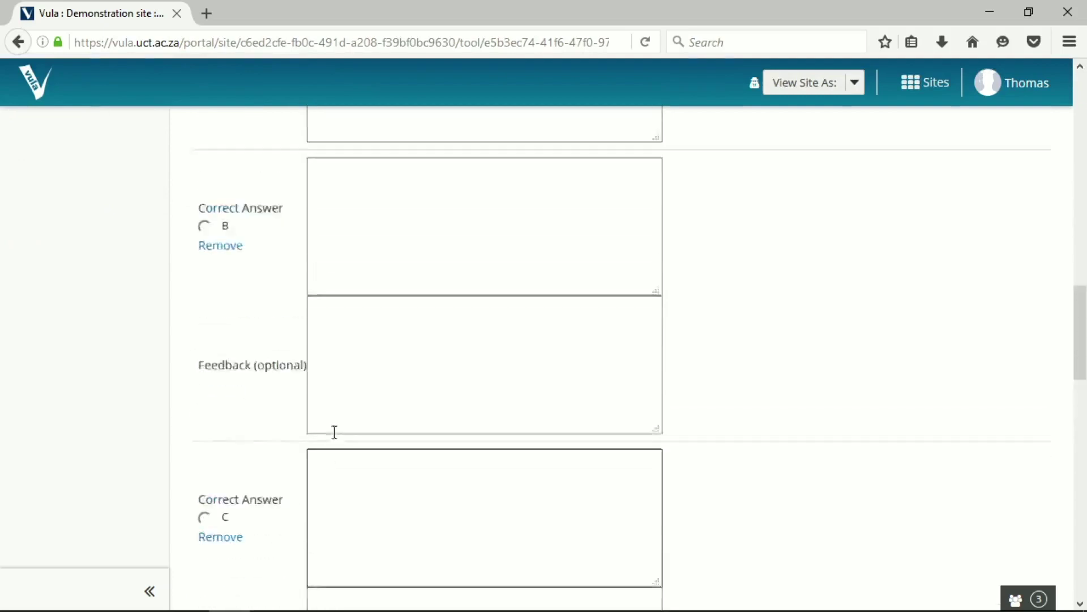
scroll(334, 432, "up", 11)
- Enter 8 as the text of answer A and 6 as the text of answer B
left_click(407, 552)
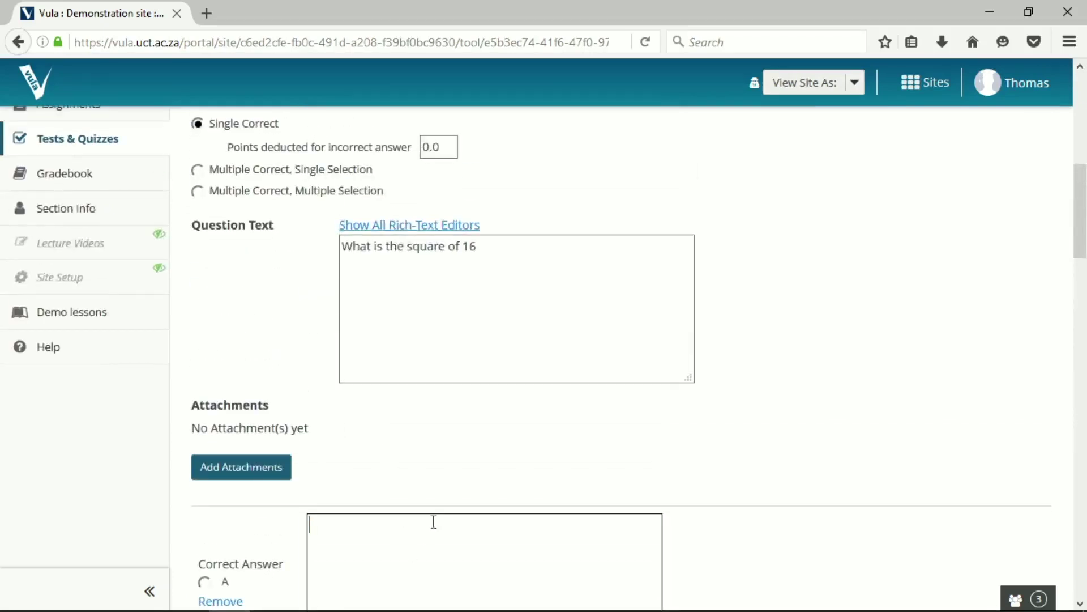
scroll(433, 522, "down", 5)
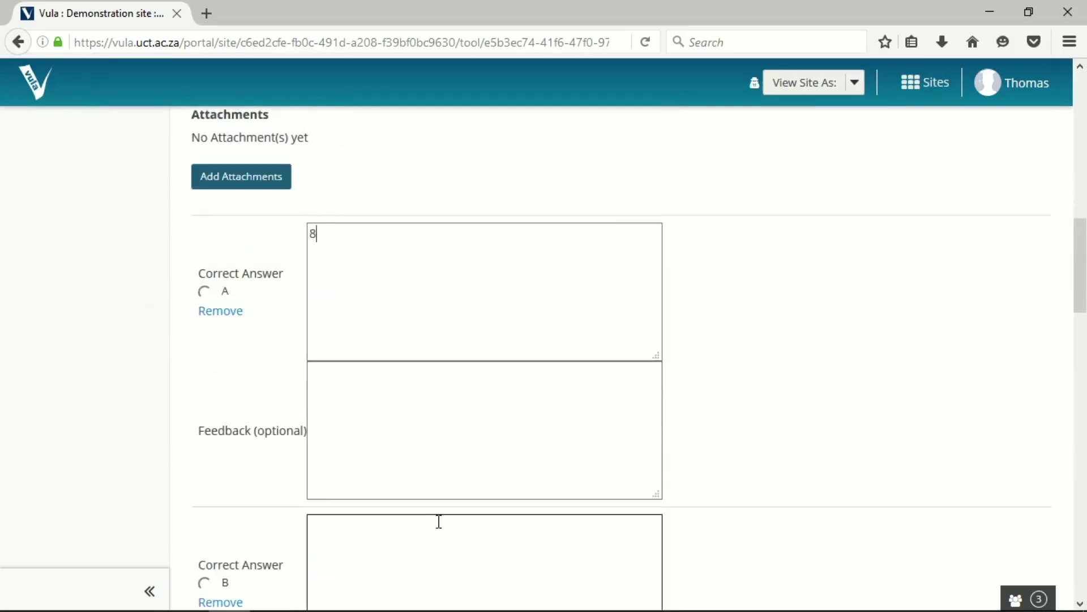
scroll(393, 533, "down", 5)
left_click(422, 281)
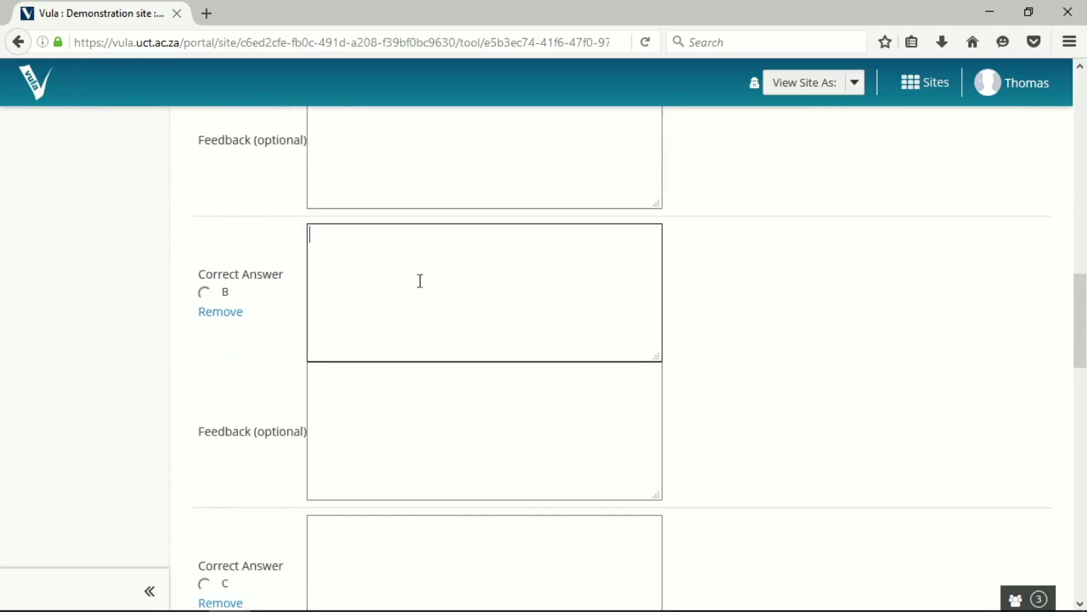
type("B")
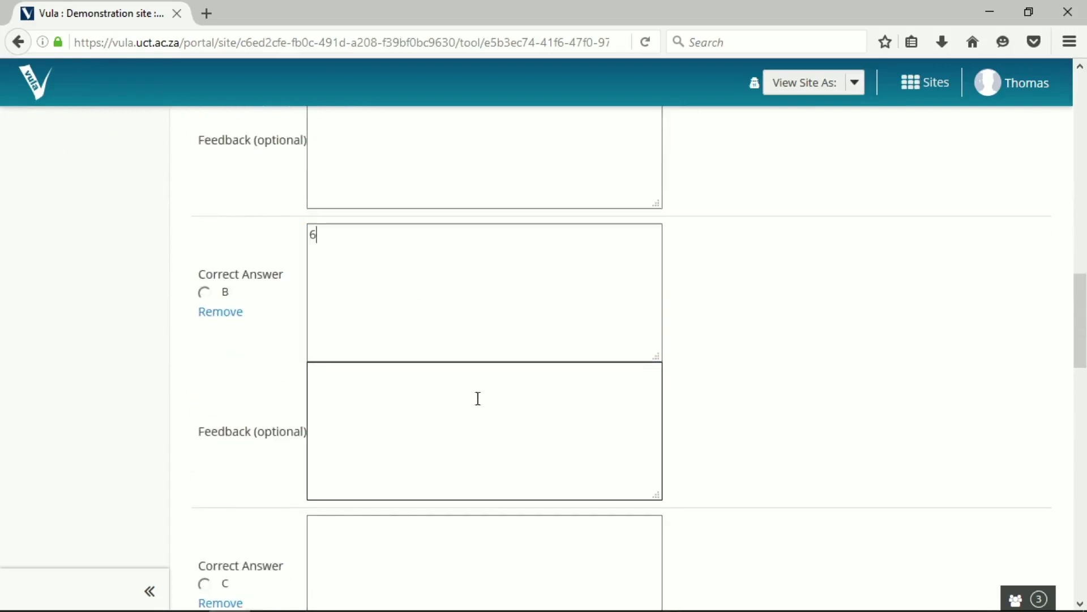
- Enter 4 as the text of answer C and 7 as the text of answer D
scroll(476, 398, "down", 3)
left_click(475, 417)
type("4")
scroll(505, 477, "down", 3)
left_click(495, 482)
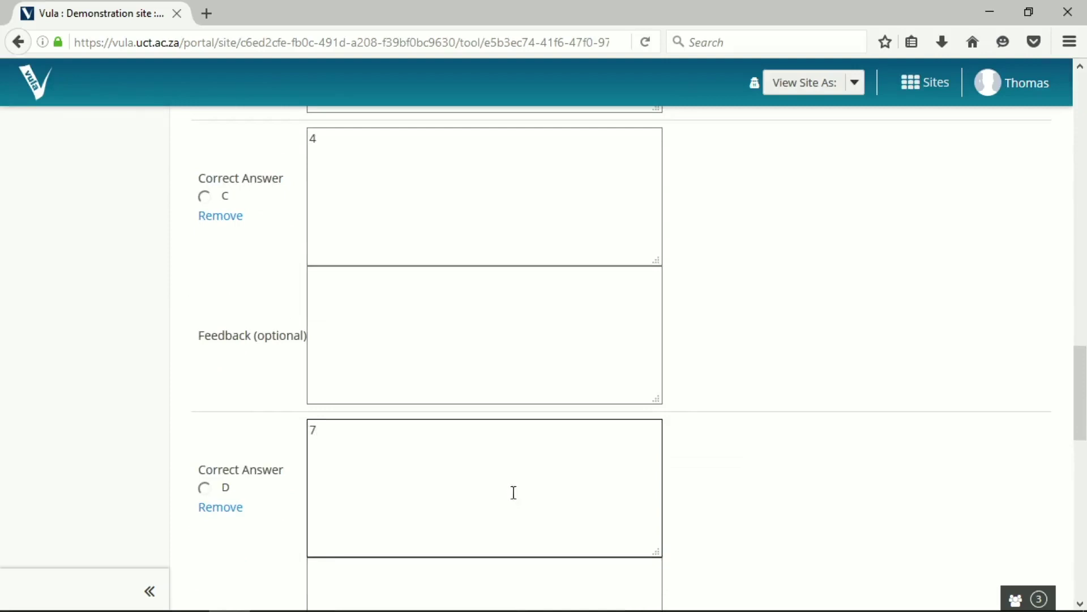
- Insert 1 additional answer into the question below answer D
scroll(481, 492, "down", 2)
scroll(283, 507, "down", 3)
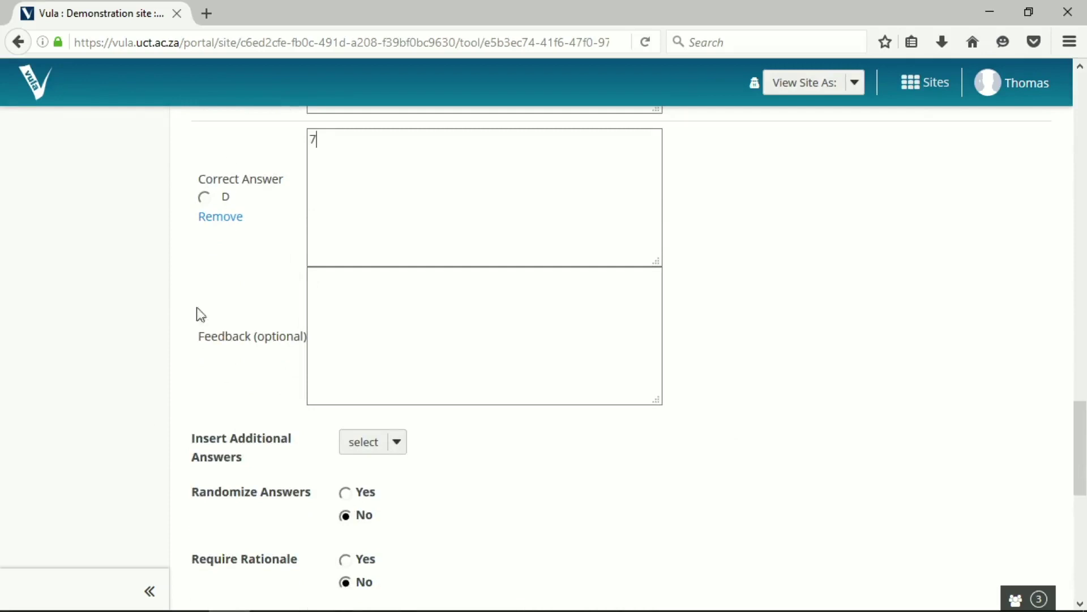
left_click_drag(199, 441, 256, 467)
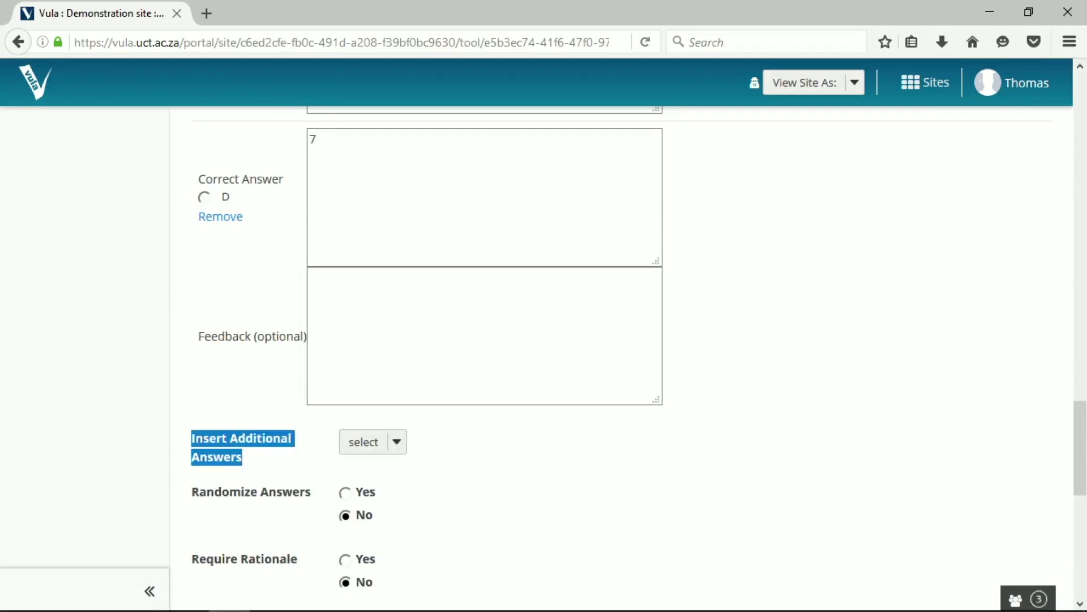
left_click(396, 446)
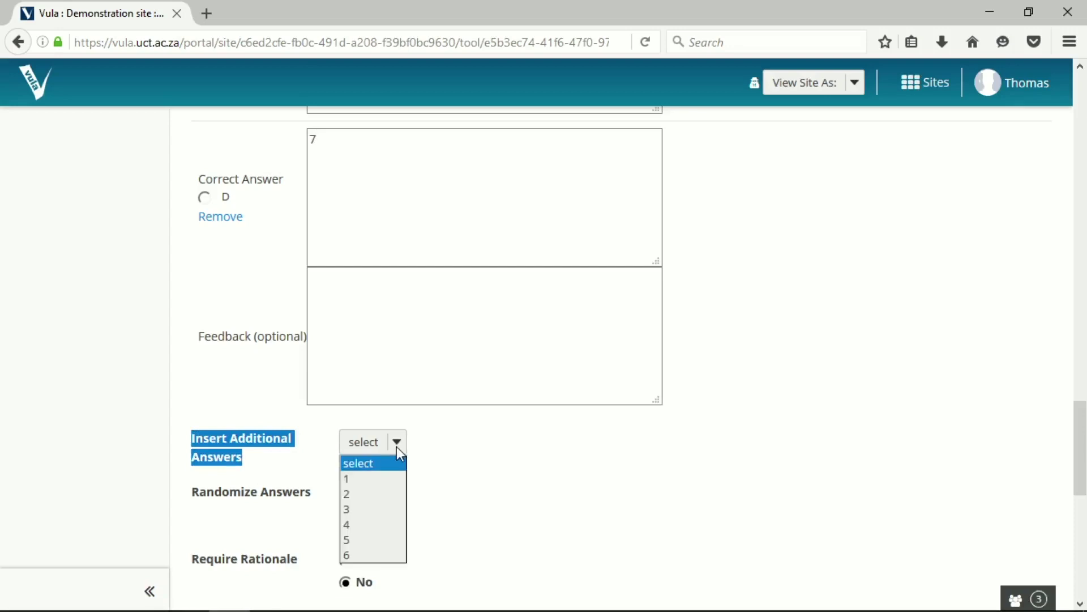
left_click(380, 478)
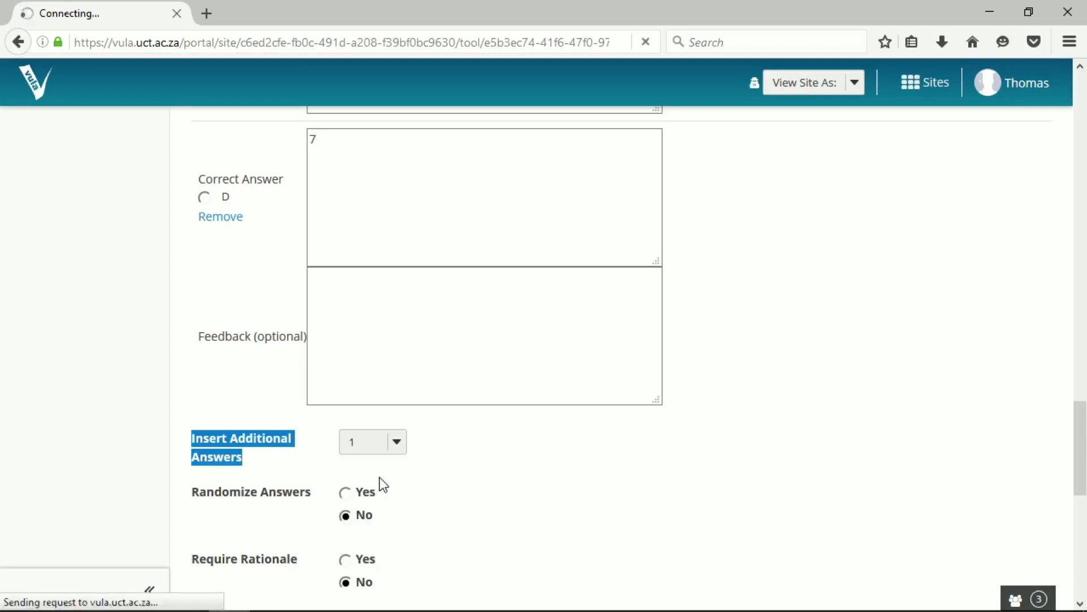
- Enter 2 as the text of the additional answer E
scroll(385, 481, "down", 20)
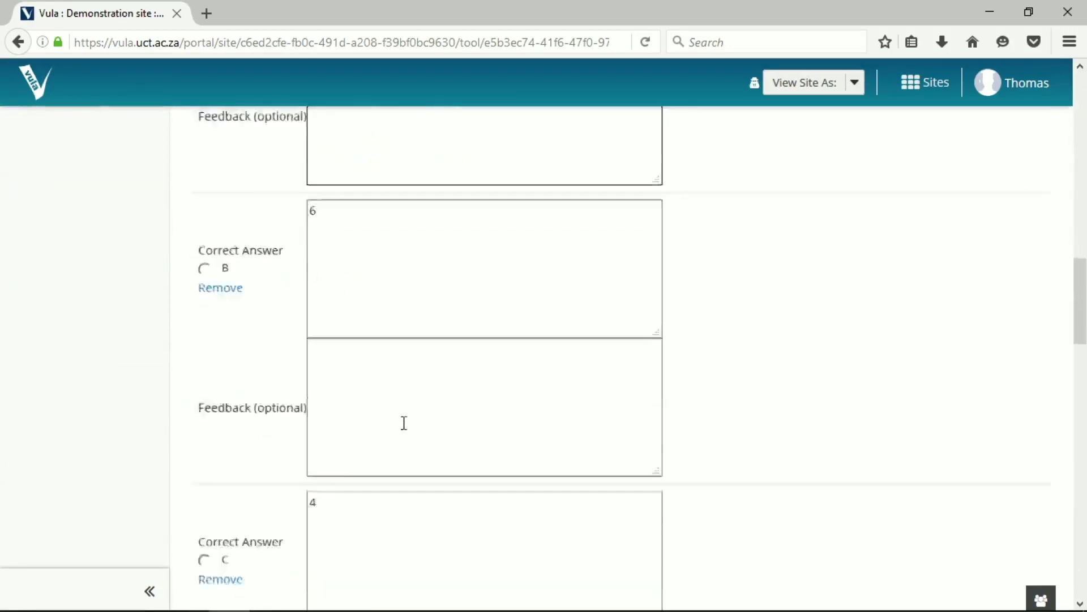
scroll(260, 490, "down", 5)
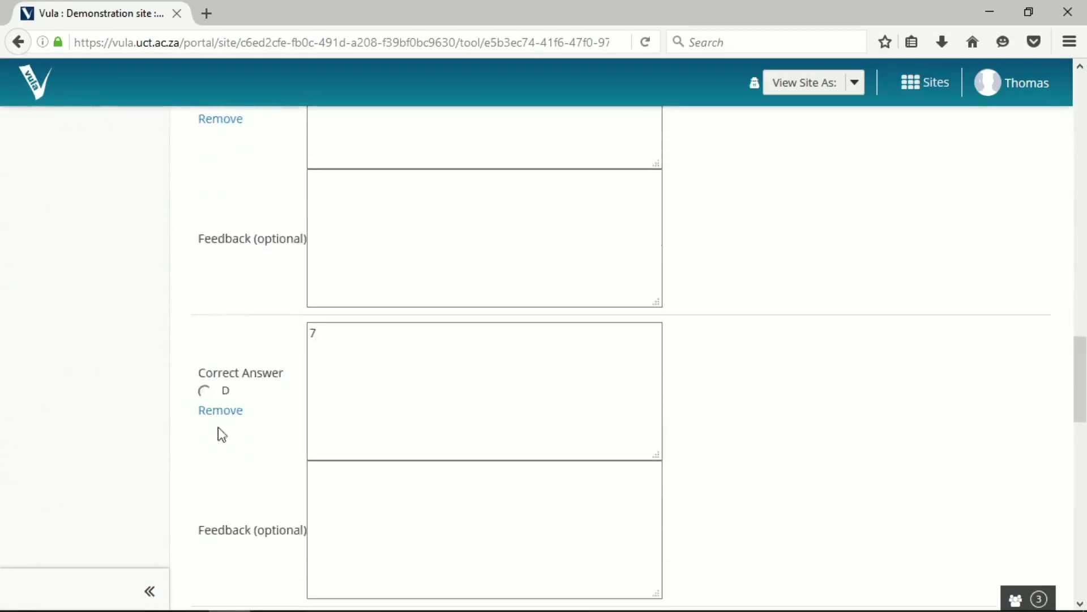
left_click(434, 495)
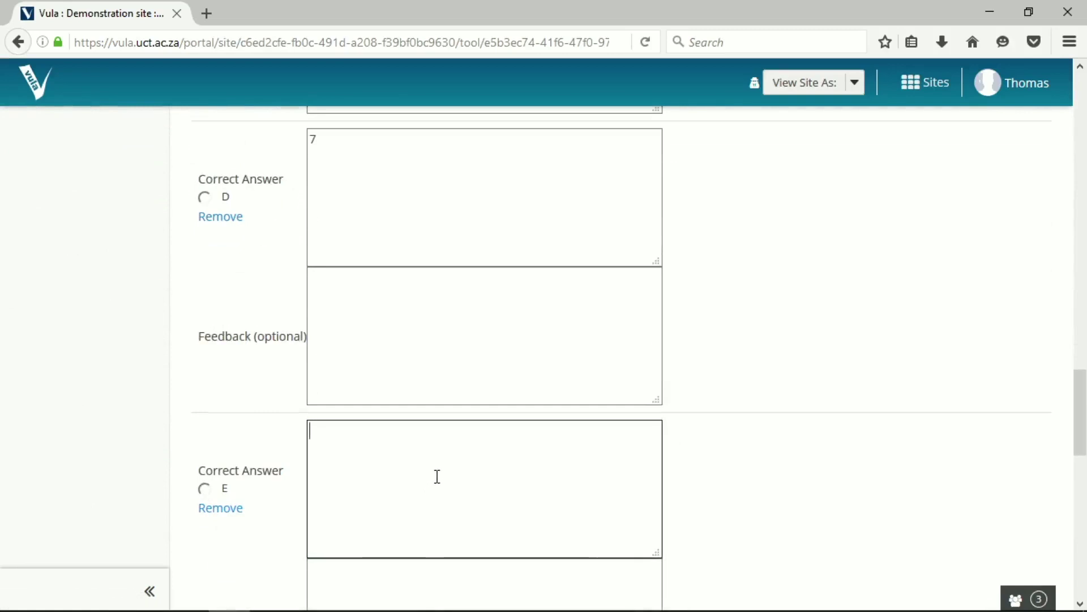
type("4")
key("BackSpace")
type("2")
scroll(473, 487, "down", 3)
scroll(463, 484, "down", 1)
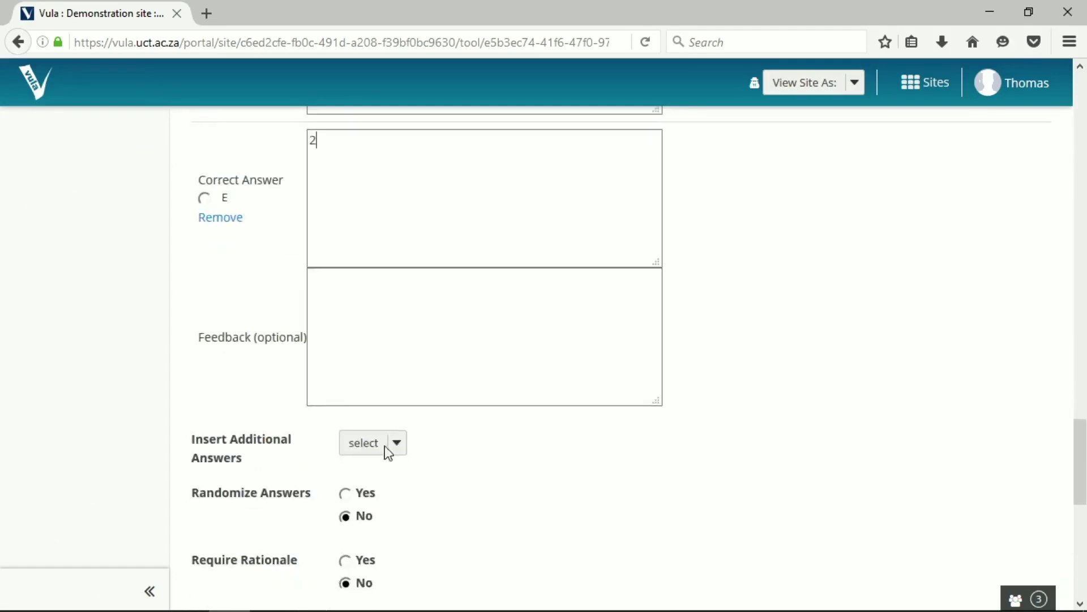
- Mark answer C, with the text 4, as the question's correct answer
scroll(517, 444, "up", 9)
scroll(272, 226, "up", 10)
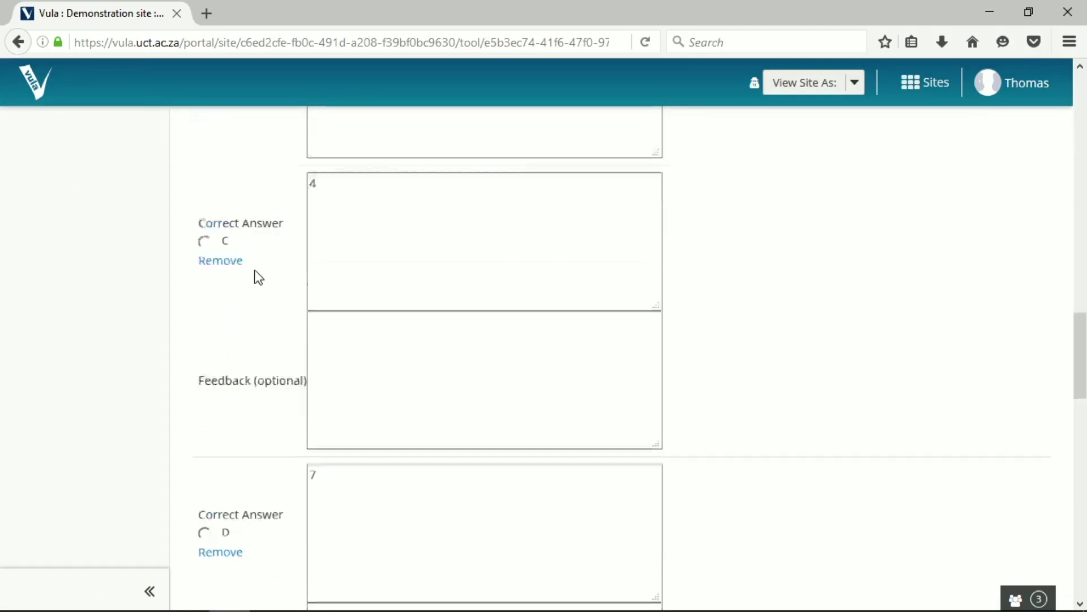
scroll(218, 362, "down", 3)
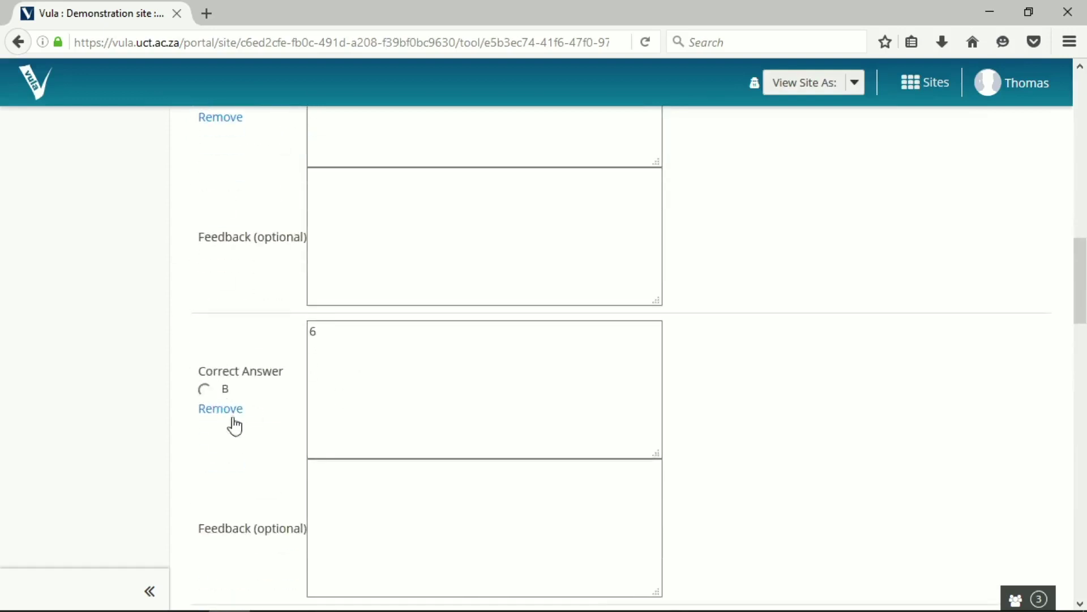
scroll(233, 425, "down", 3)
left_click(205, 487)
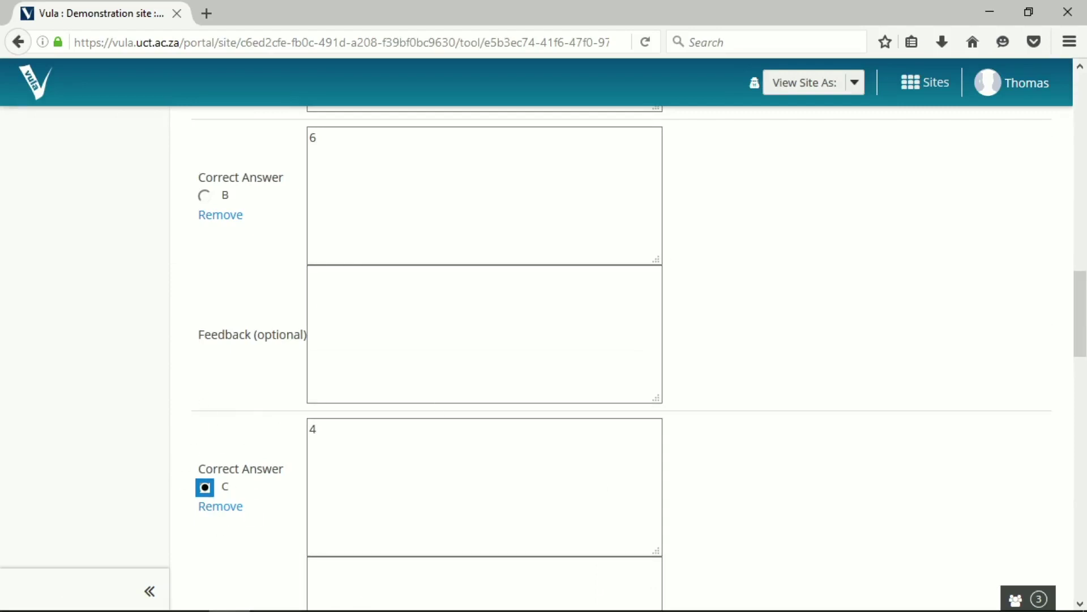
- Set Randomize Answers to Yes for the question
scroll(391, 546, "down", 2)
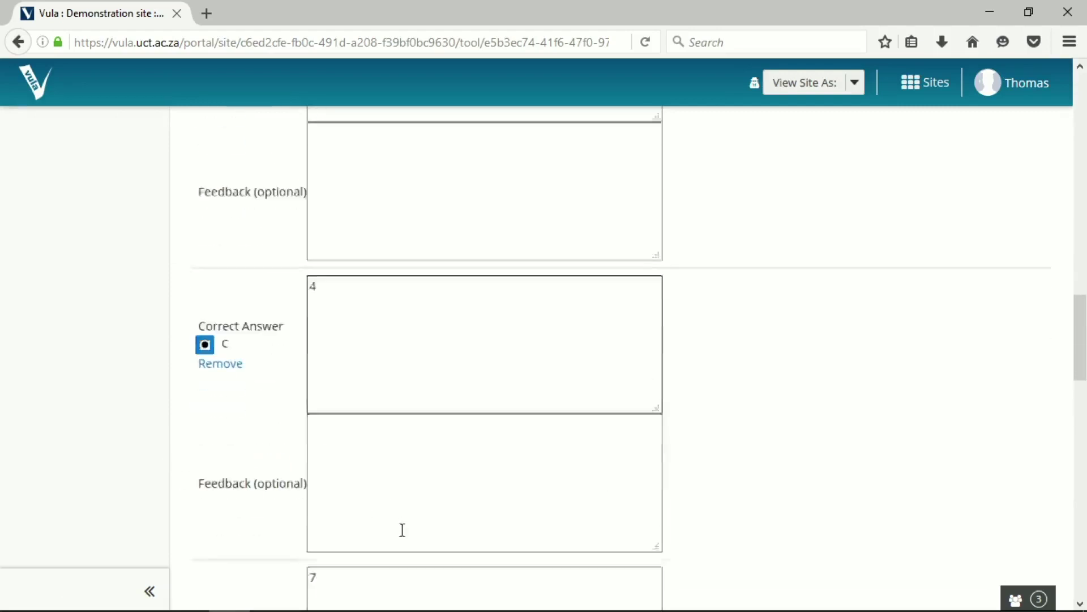
scroll(396, 482, "down", 1)
left_click(389, 419)
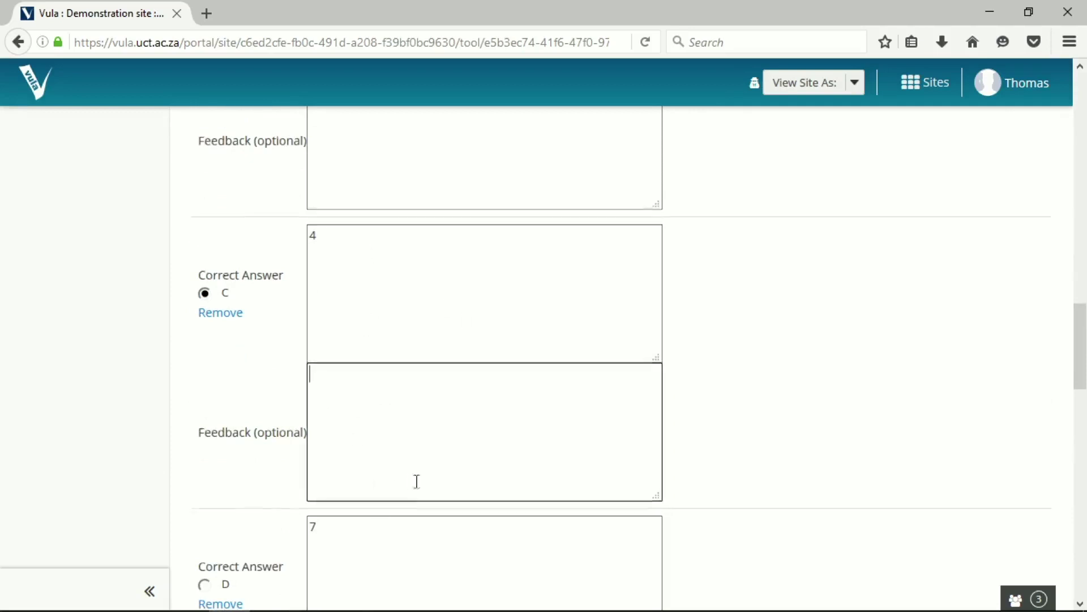
scroll(417, 481, "up", 2)
scroll(437, 397, "up", 3)
scroll(399, 288, "down", 14)
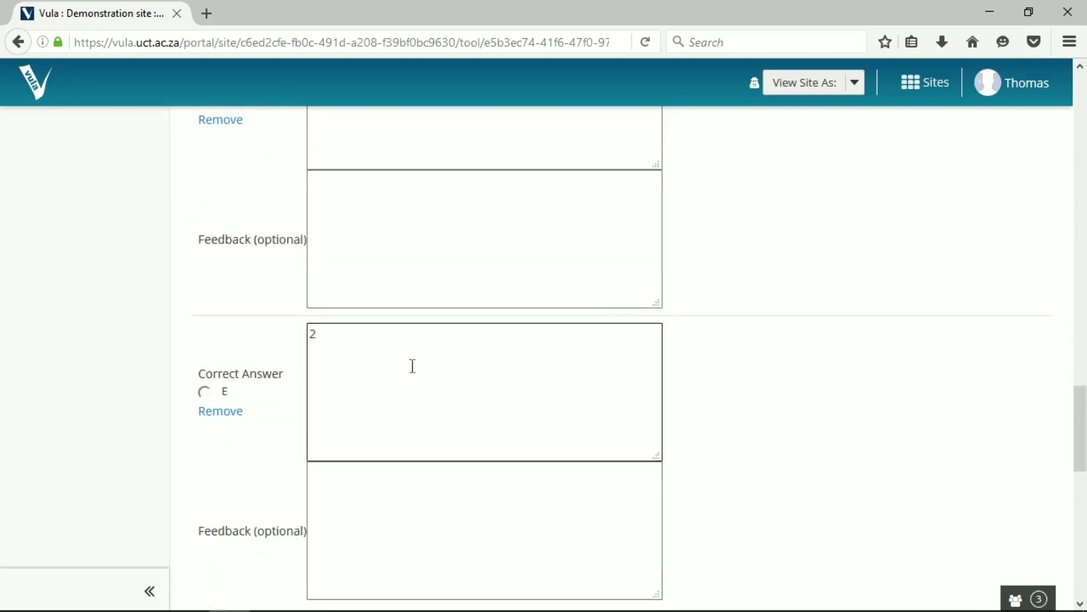
scroll(413, 366, "down", 8)
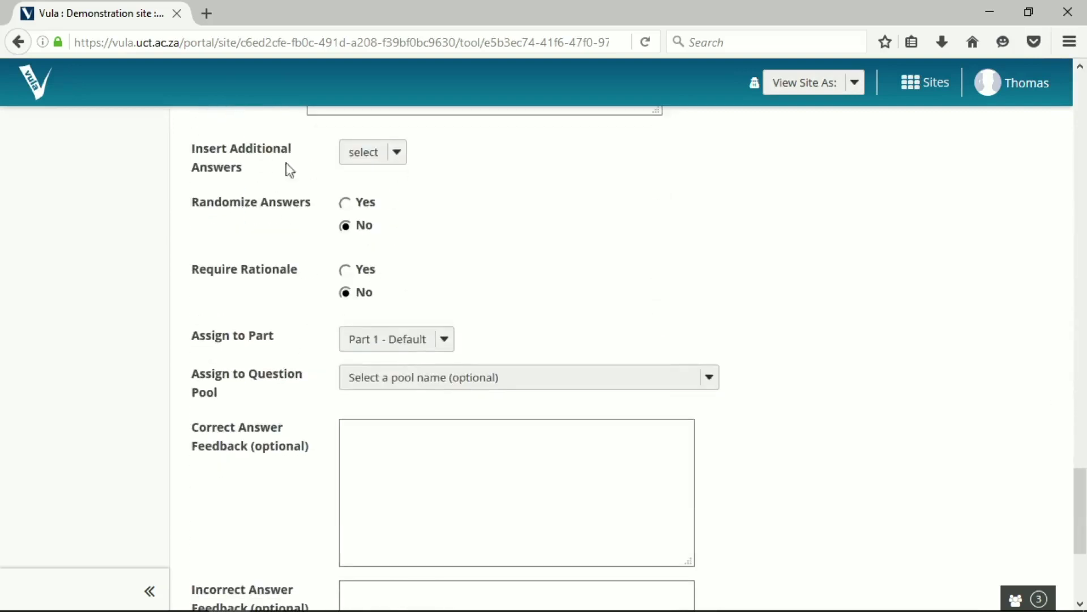
left_click(344, 225)
left_click(345, 204)
- Examine the question's optional Correct Answer Feedback and Incorrect Answer Feedback fields
scroll(492, 321, "down", 3)
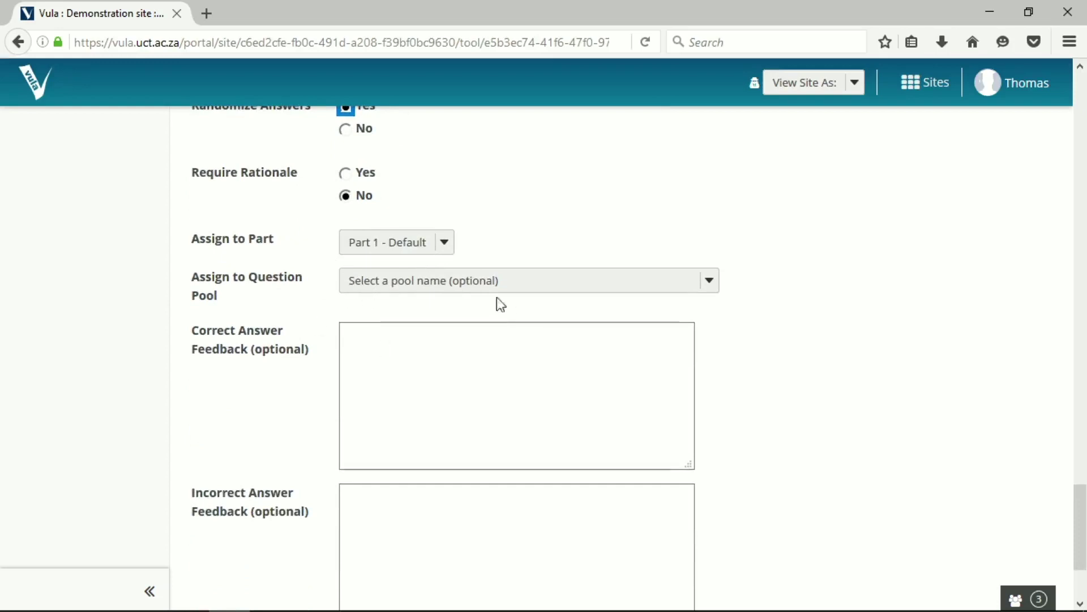
left_click(544, 377)
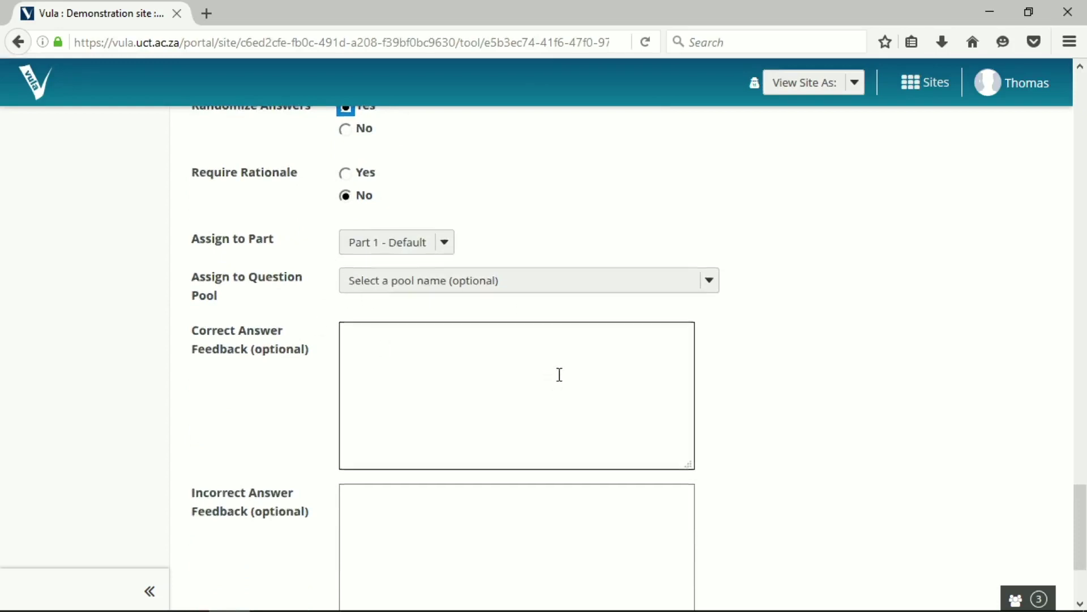
scroll(559, 375, "down", 3)
left_click_drag(198, 233, 304, 281)
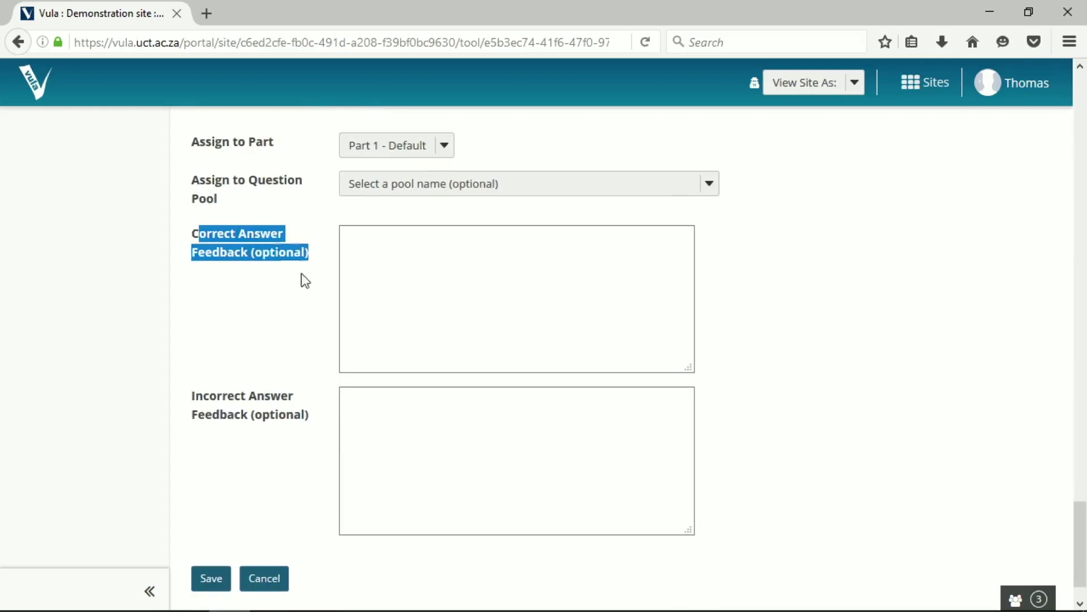
left_click_drag(262, 414, 286, 442)
left_click(419, 444)
left_click(415, 294)
left_click(427, 446)
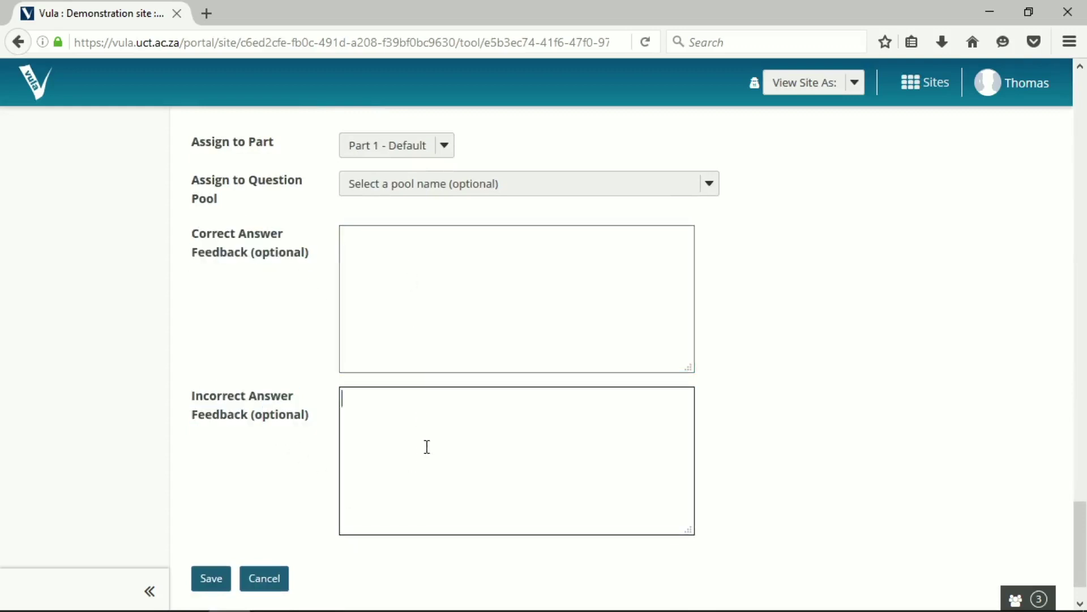
left_click(395, 295)
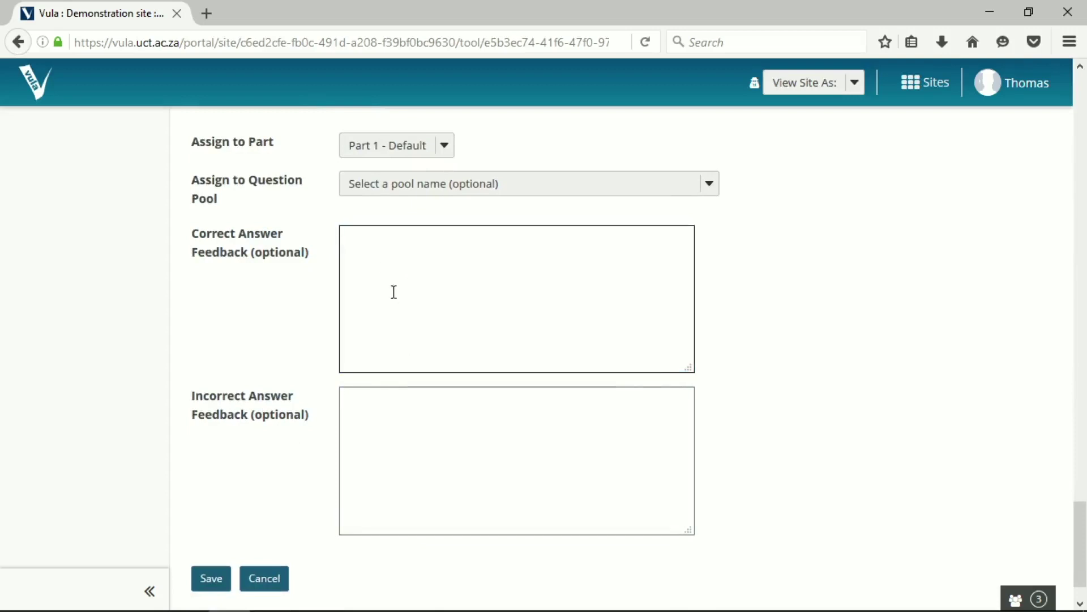
left_click(473, 419)
left_click(272, 388)
left_click_drag(229, 394, 318, 434)
left_click(415, 458)
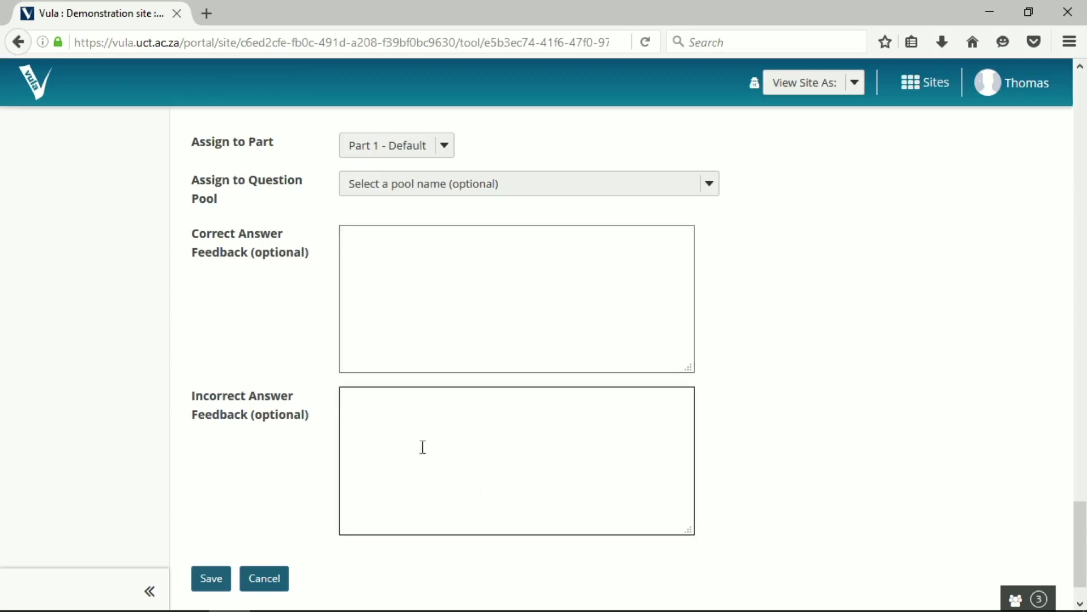
- Review the optional feedback fields of the individual answers C to E and the question options below them
scroll(393, 332, "up", 8)
scroll(396, 357, "up", 4)
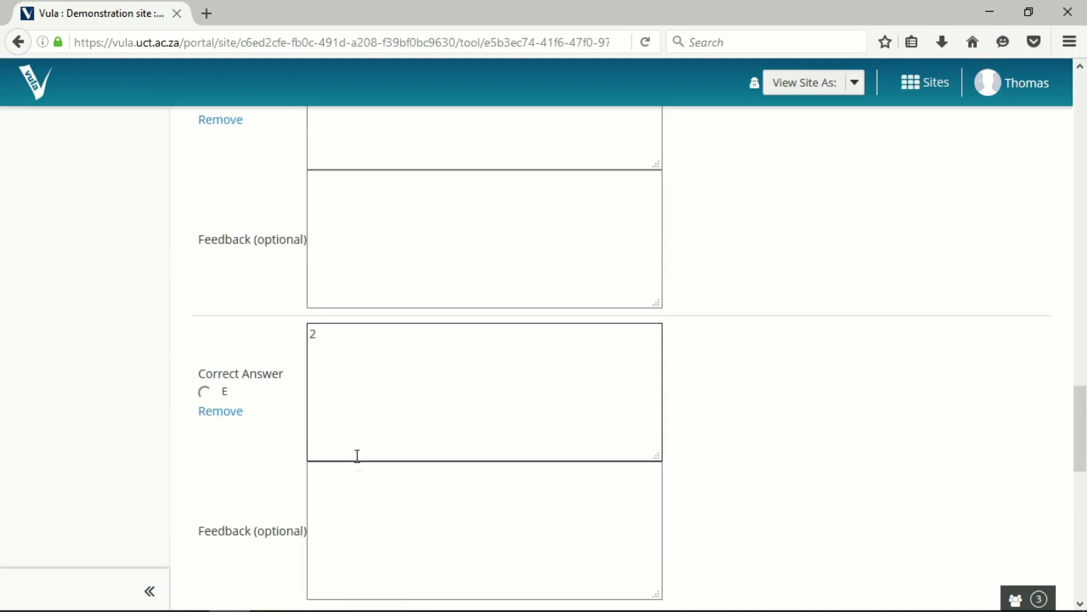
left_click(382, 520)
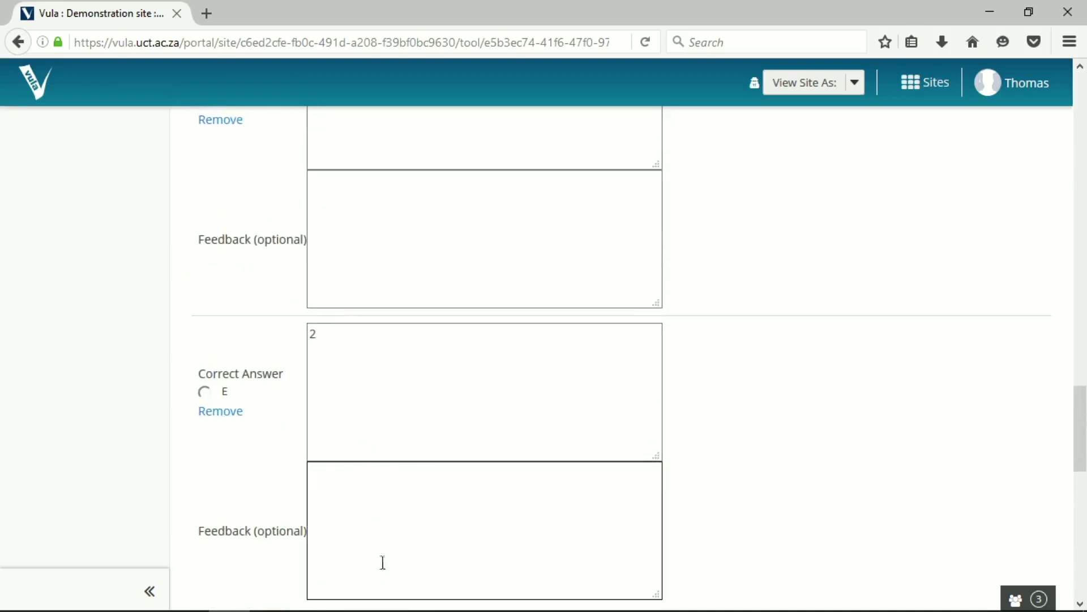
scroll(353, 507, "up", 2)
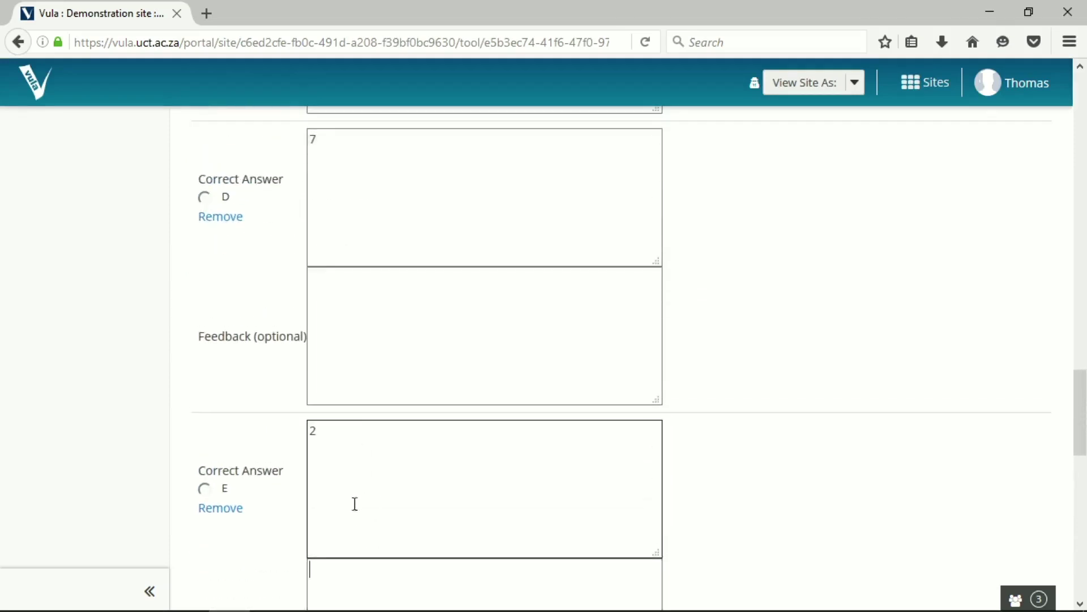
scroll(381, 360, "up", 7)
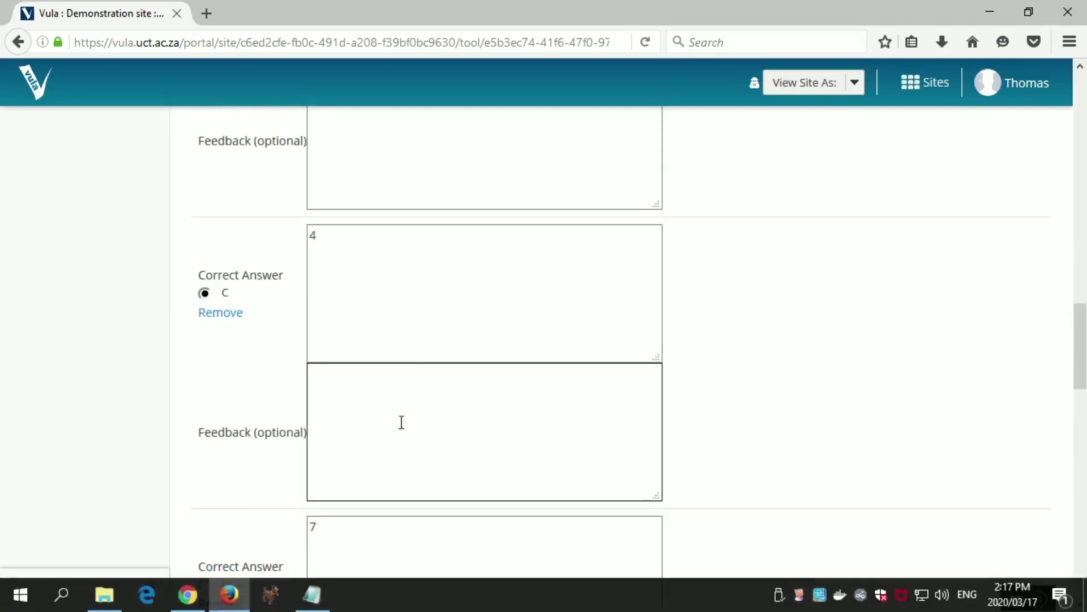
scroll(402, 437, "down", 2)
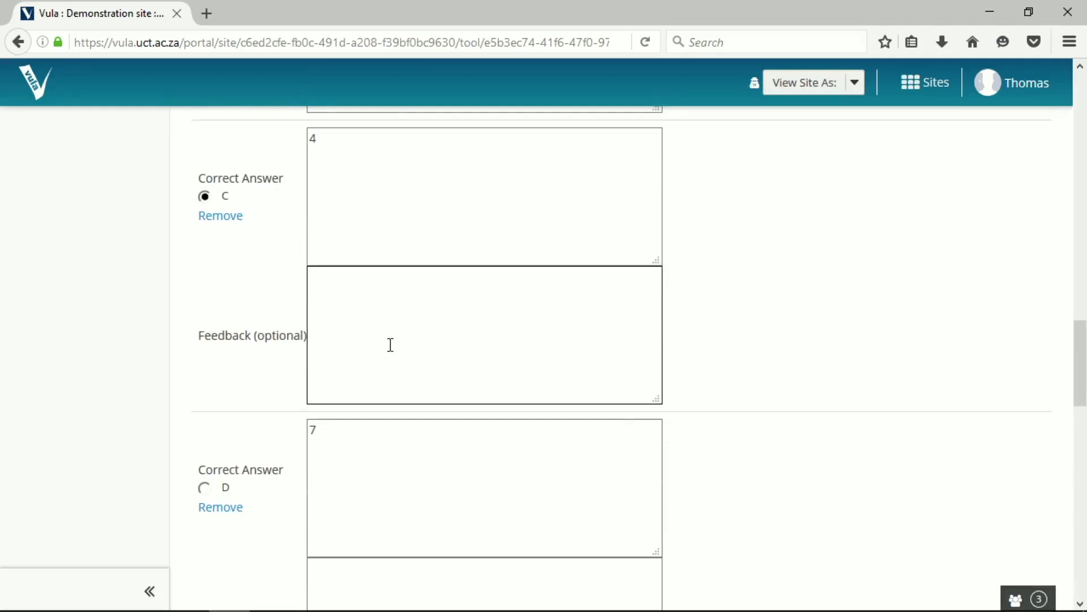
scroll(390, 344, "down", 14)
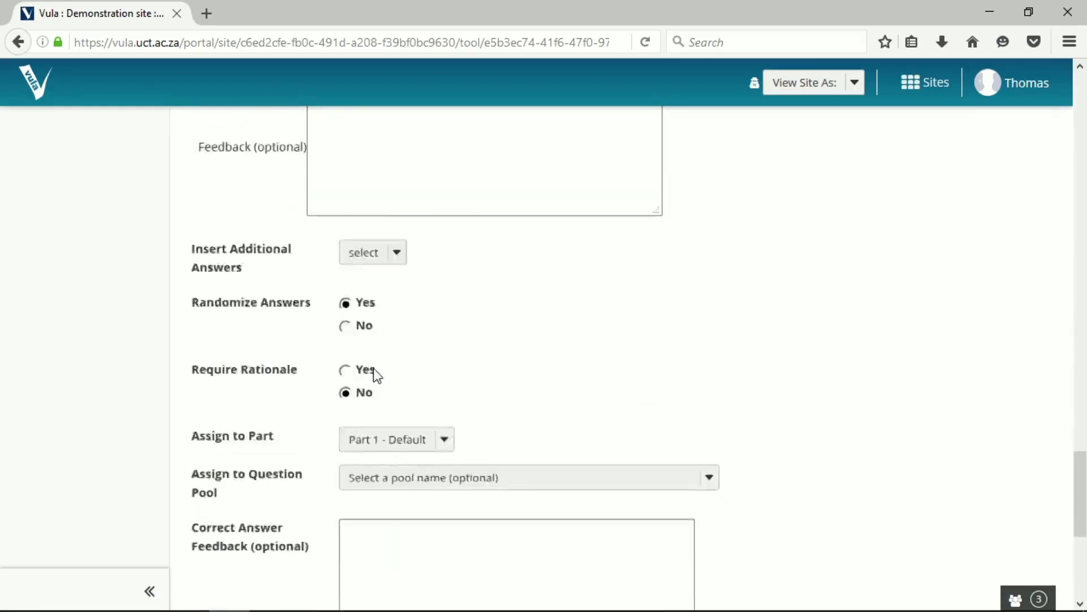
scroll(362, 379, "down", 6)
scroll(367, 399, "up", 3)
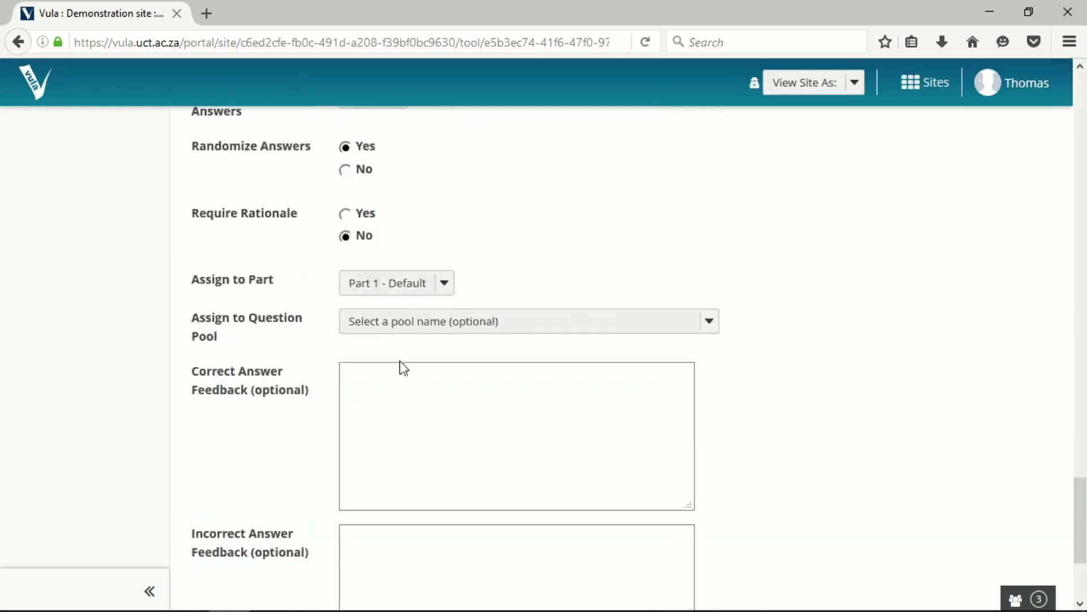
scroll(406, 374, "up", 8)
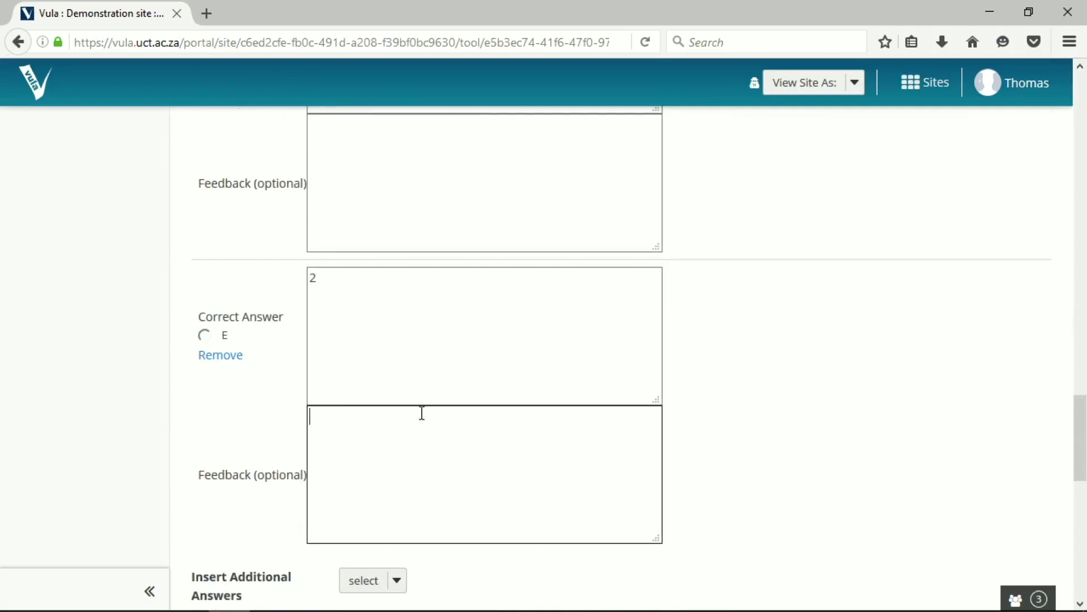
- Save the question with its feedback fields left empty and check its text and answers in the quiz's question list
scroll(352, 315, "down", 3)
scroll(332, 441, "down", 7)
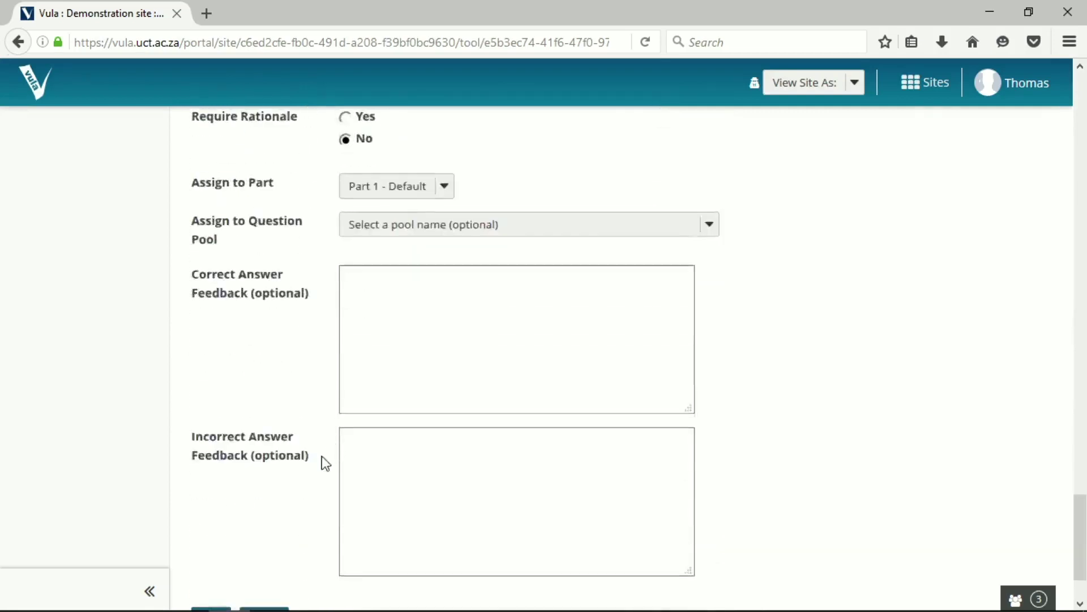
scroll(321, 456, "down", 2)
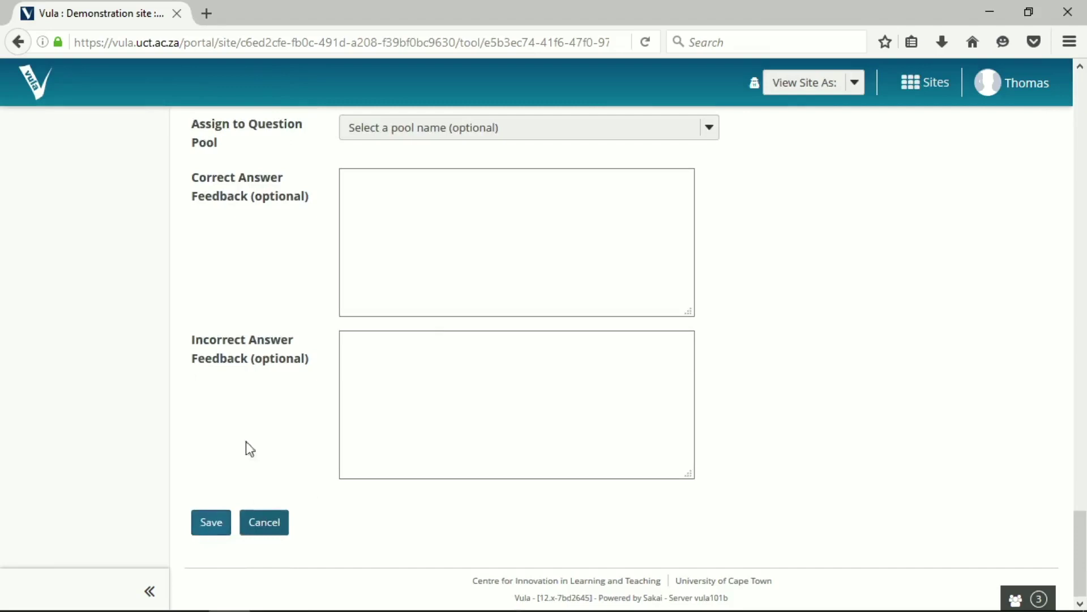
left_click(211, 522)
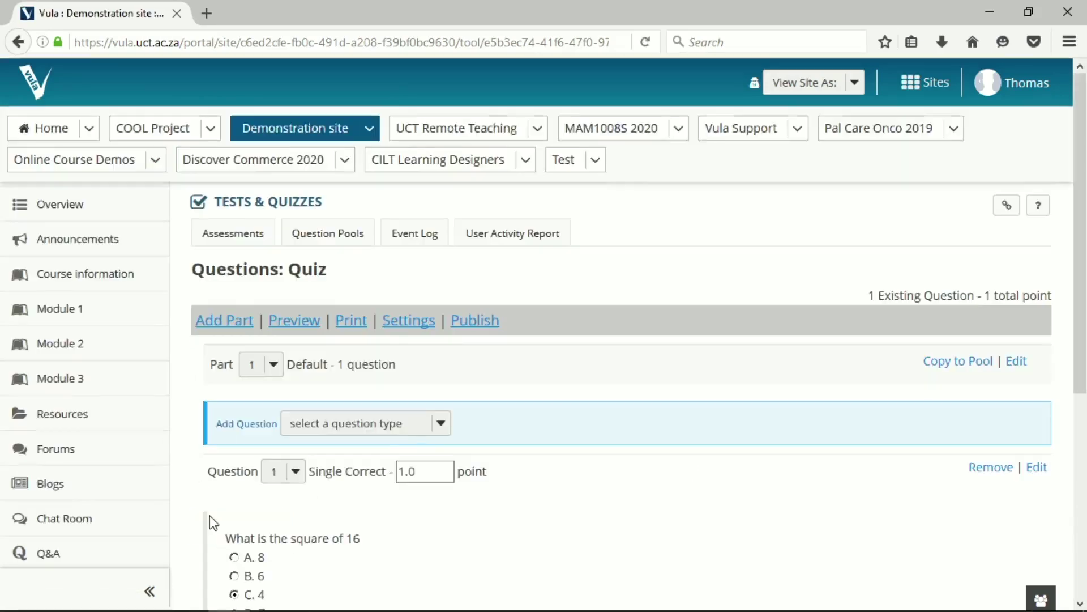
scroll(491, 515, "down", 3)
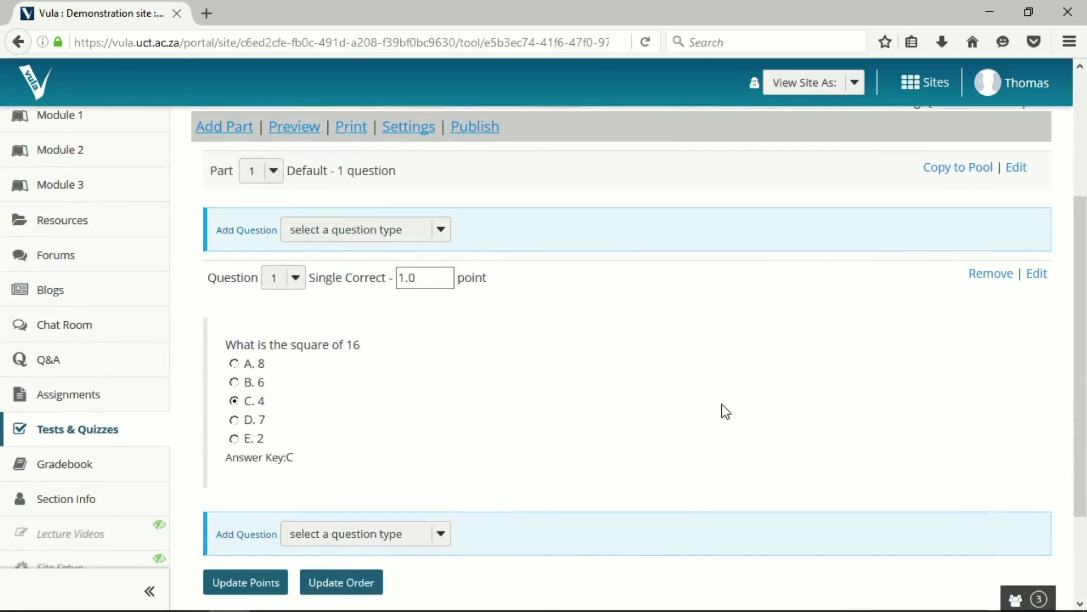
left_click_drag(369, 346, 211, 329)
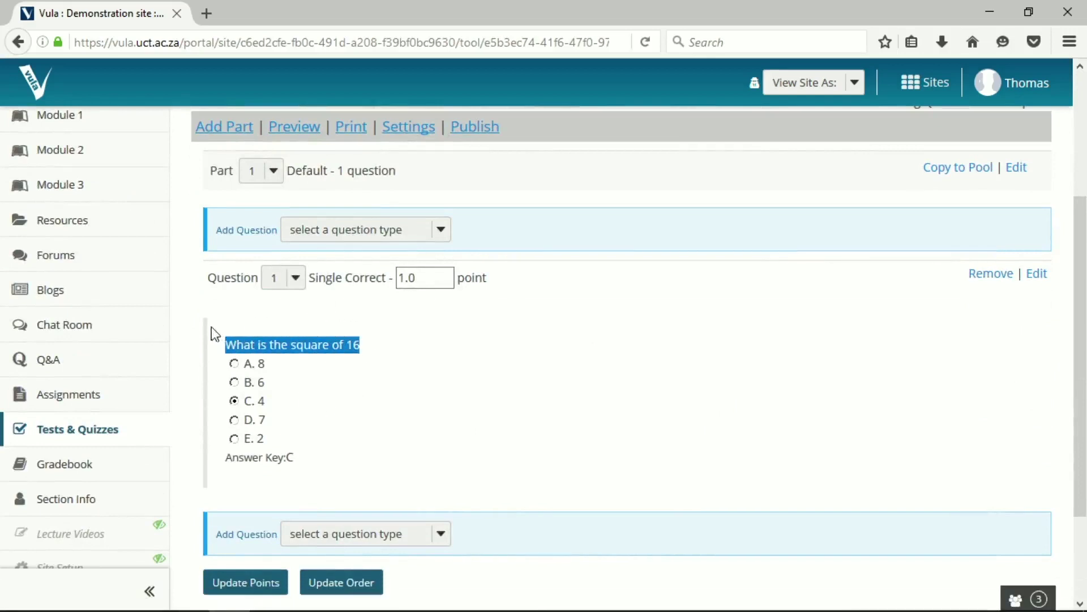
- Check the saved question's marked correct answer C and its list of answer options in the quiz
left_click(384, 427)
left_click_drag(275, 401, 235, 390)
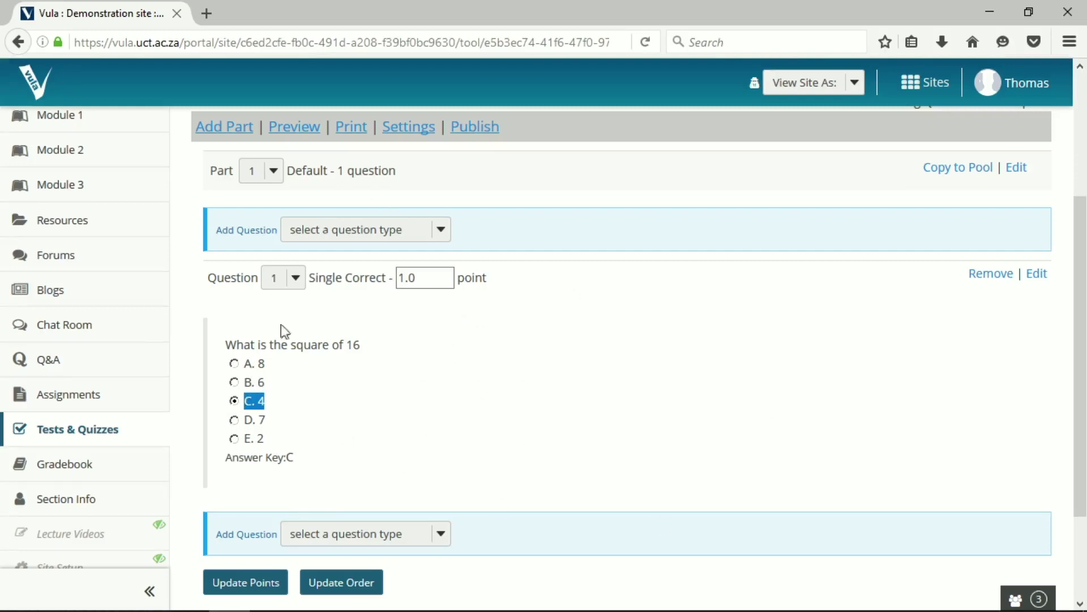
left_click(746, 444)
scroll(419, 364, "down", 1)
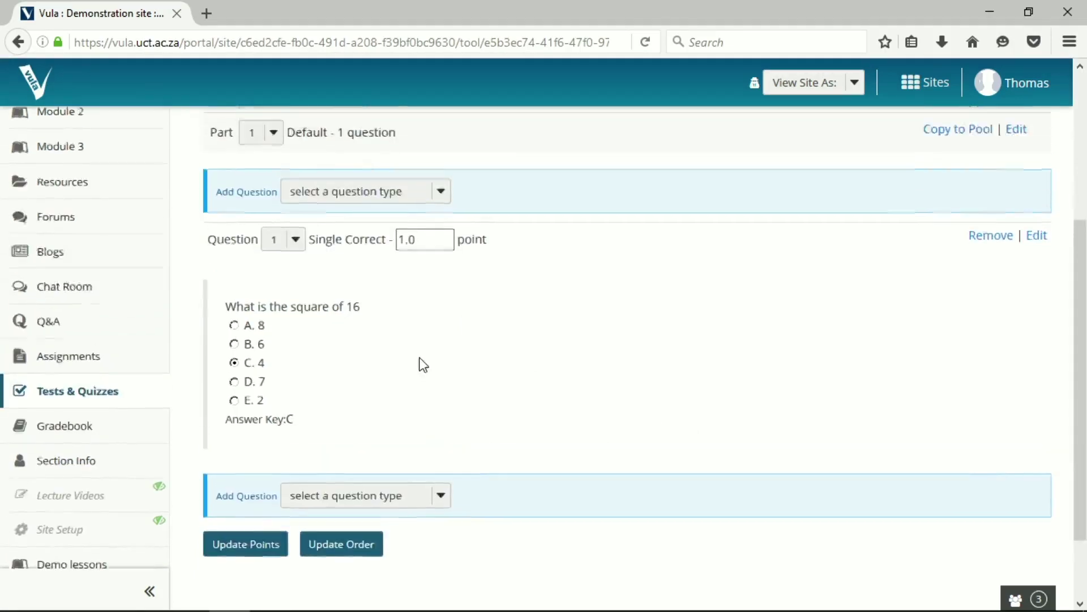
scroll(353, 408, "up", 2)
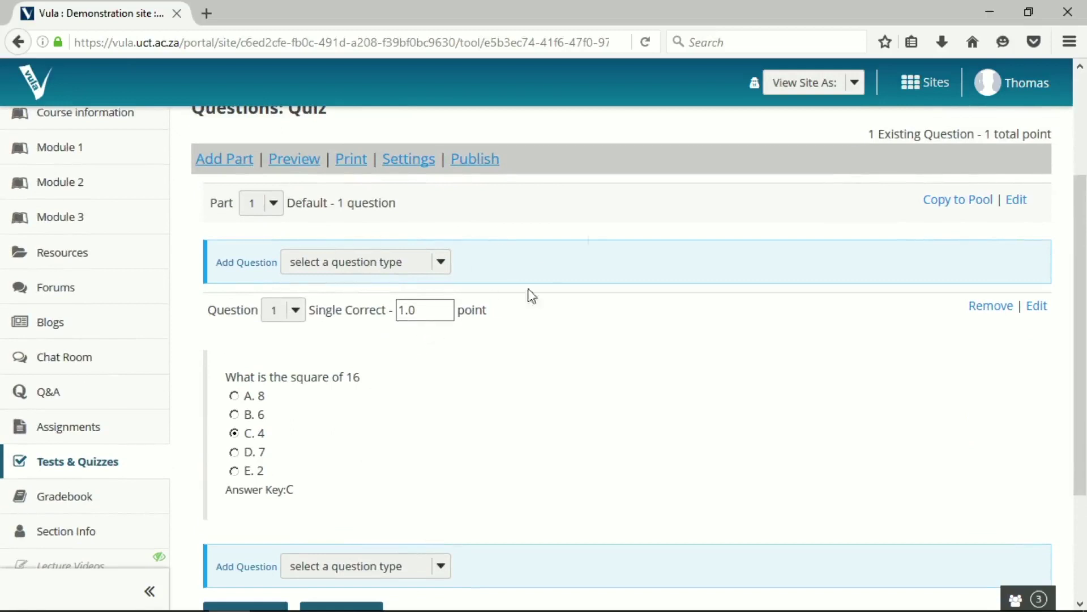
left_click_drag(278, 458, 249, 397)
left_click(550, 450)
scroll(372, 555, "down", 2)
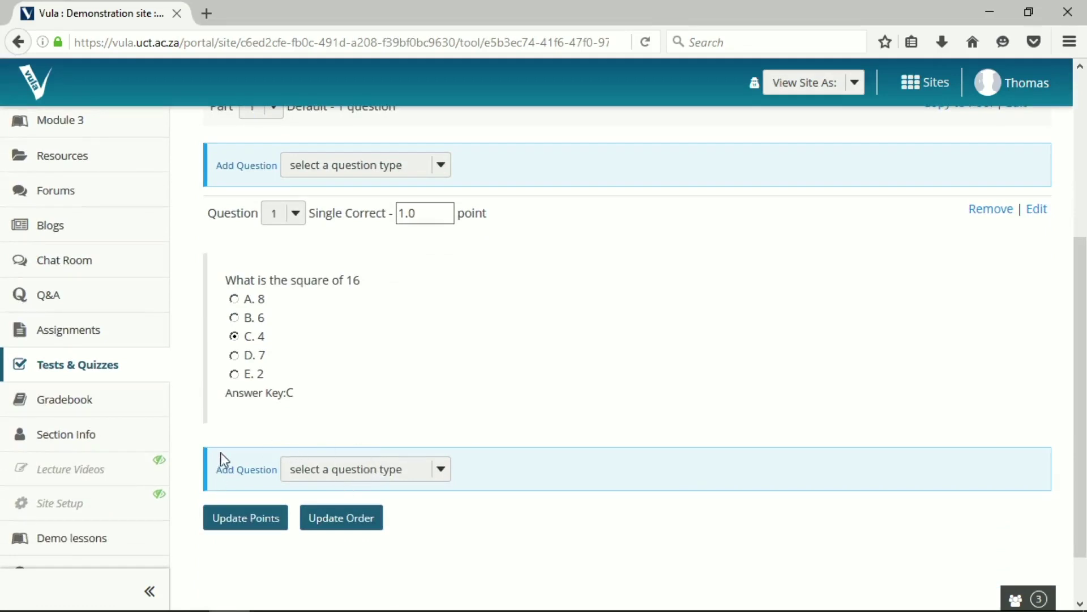
- Add a Short Answer/Essay question after question 1 of the quiz
left_click_drag(220, 454, 328, 517)
left_click(441, 469)
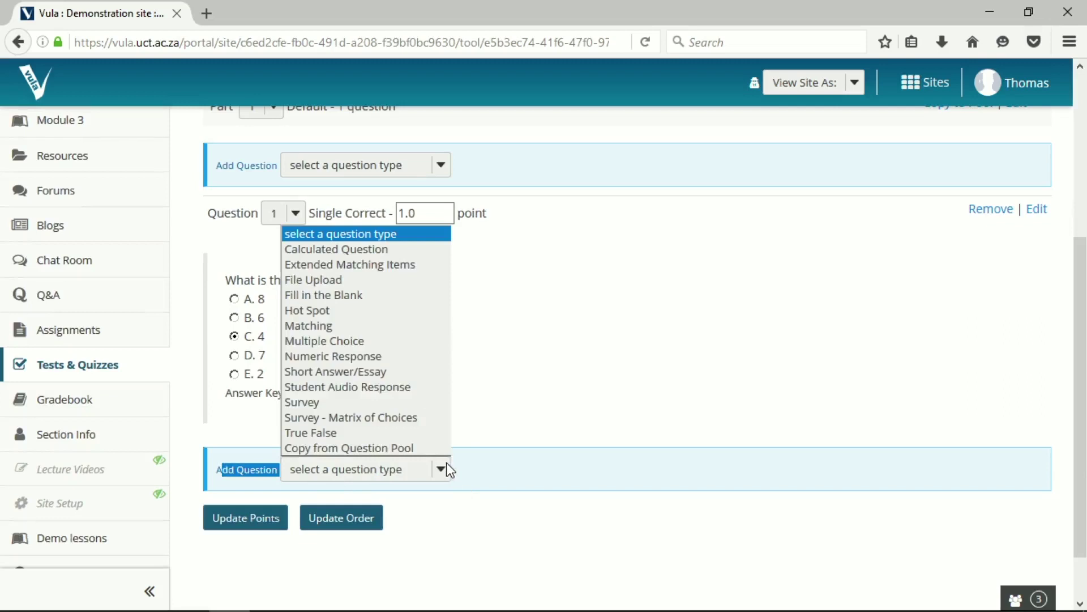
left_click(400, 372)
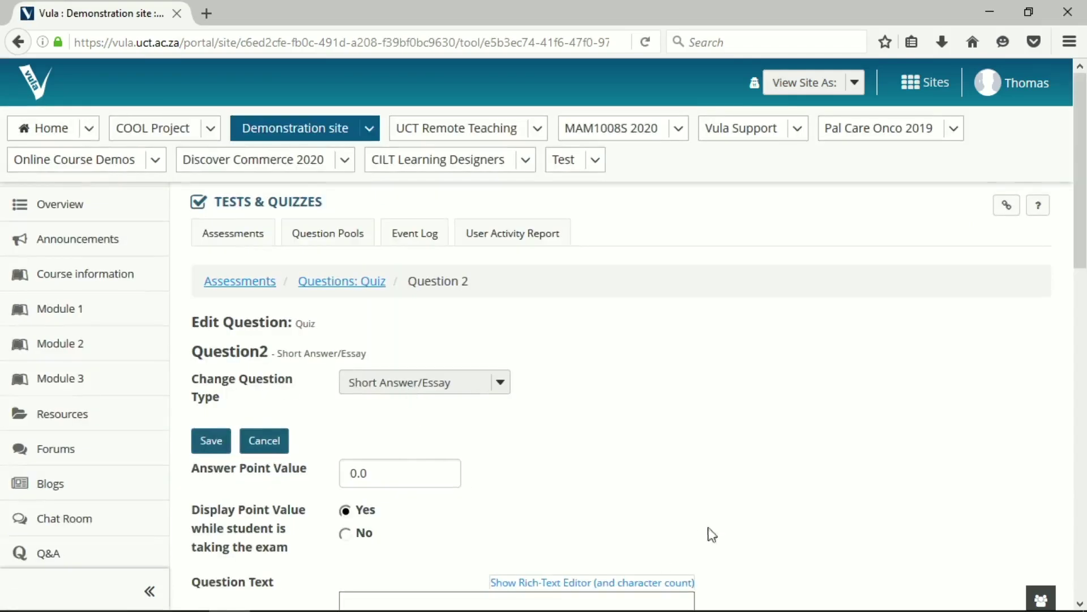
- Set the Answer Point Value of the short-answer question to 5
scroll(752, 501, "down", 2)
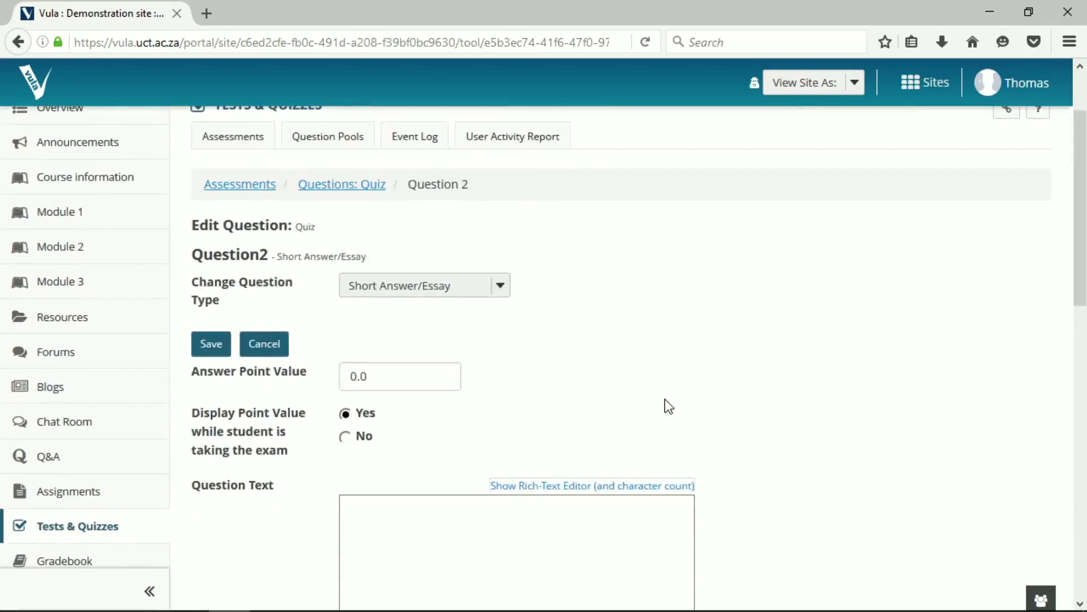
scroll(664, 399, "down", 2)
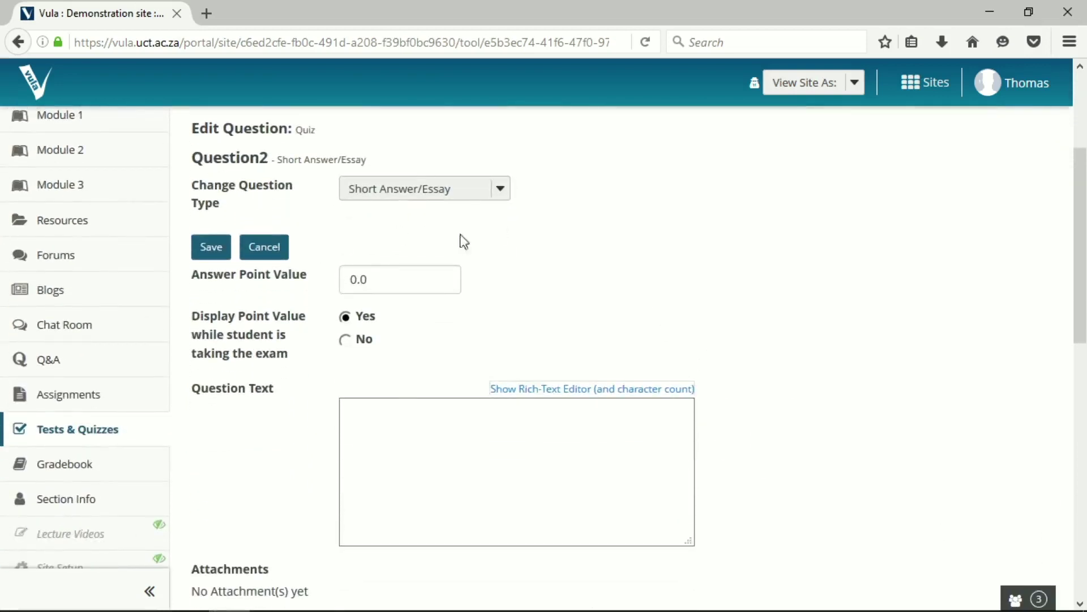
left_click_drag(381, 286, 339, 256)
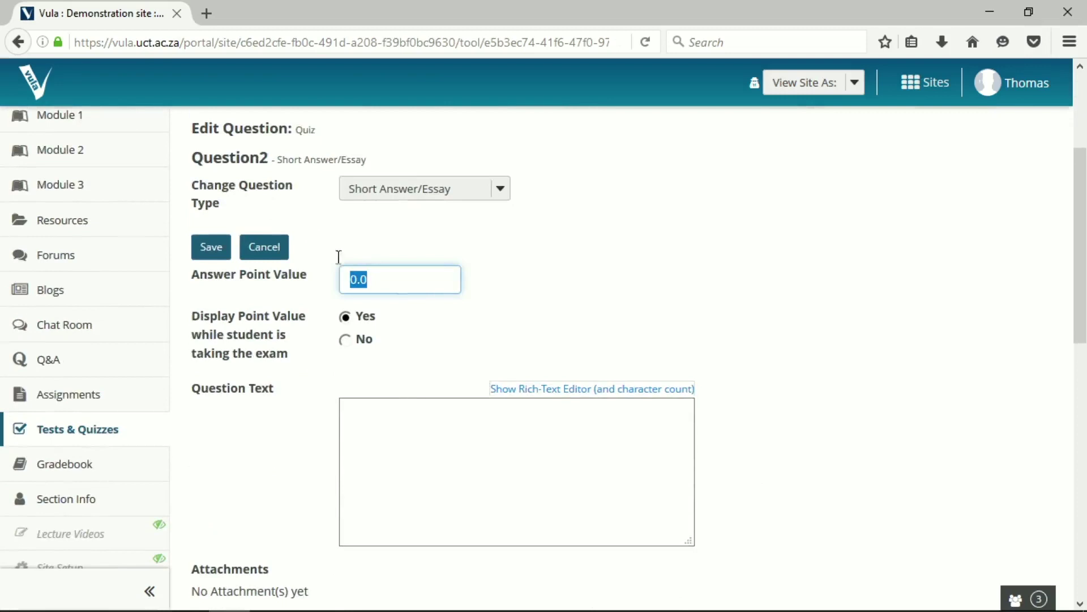
type("5")
left_click(400, 442)
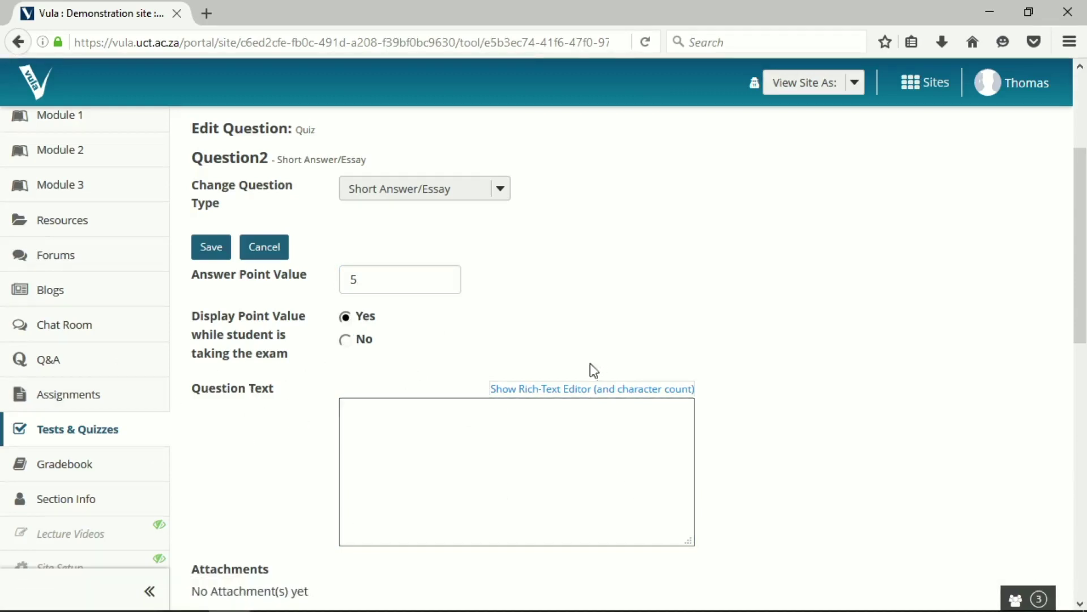
- Enter "What measure should be put in place to counter the spread of Corona Virus?" as the question text using the rich-text editor
left_click_drag(702, 398, 488, 389)
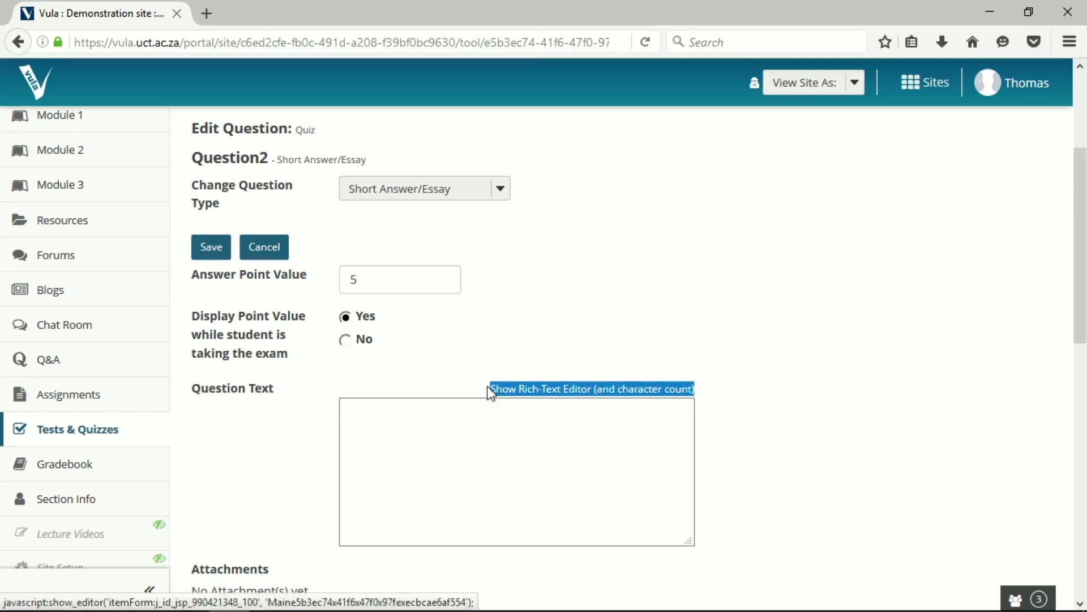
left_click(567, 389)
scroll(572, 455, "down", 3)
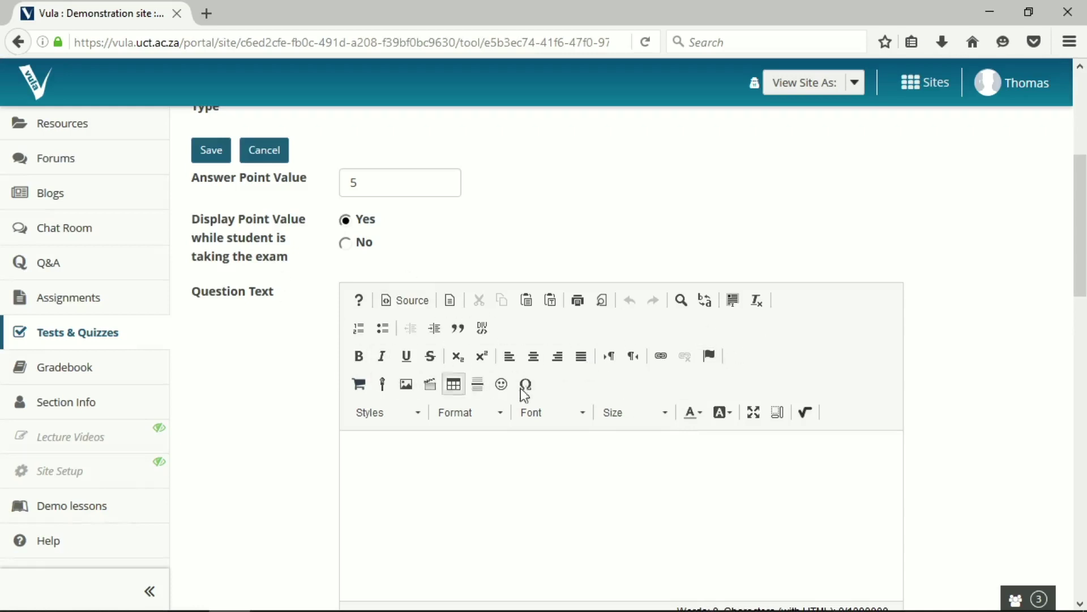
left_click(503, 495)
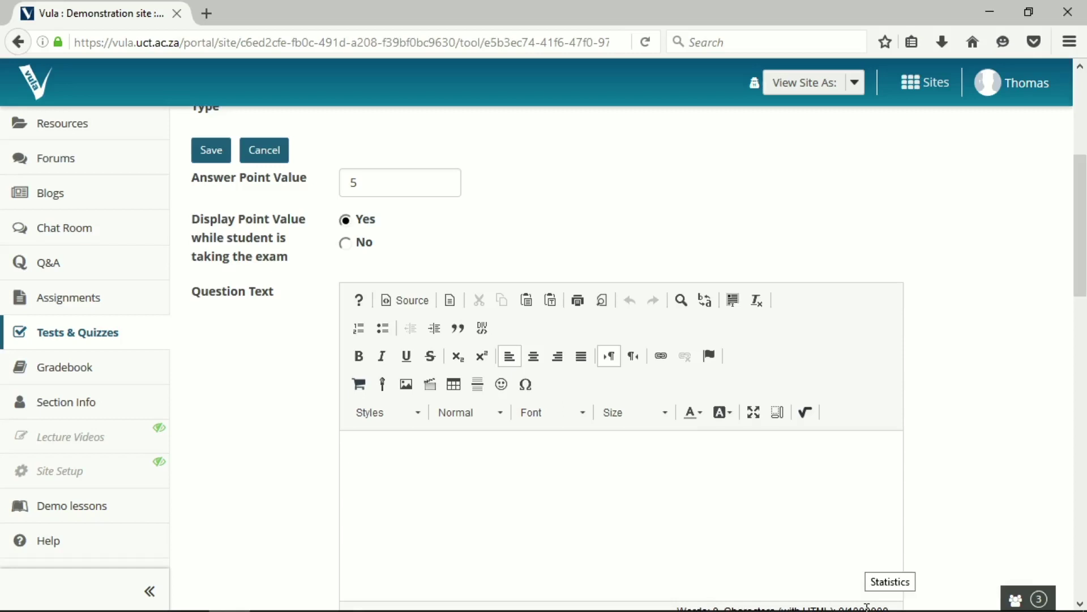
type("Wha")
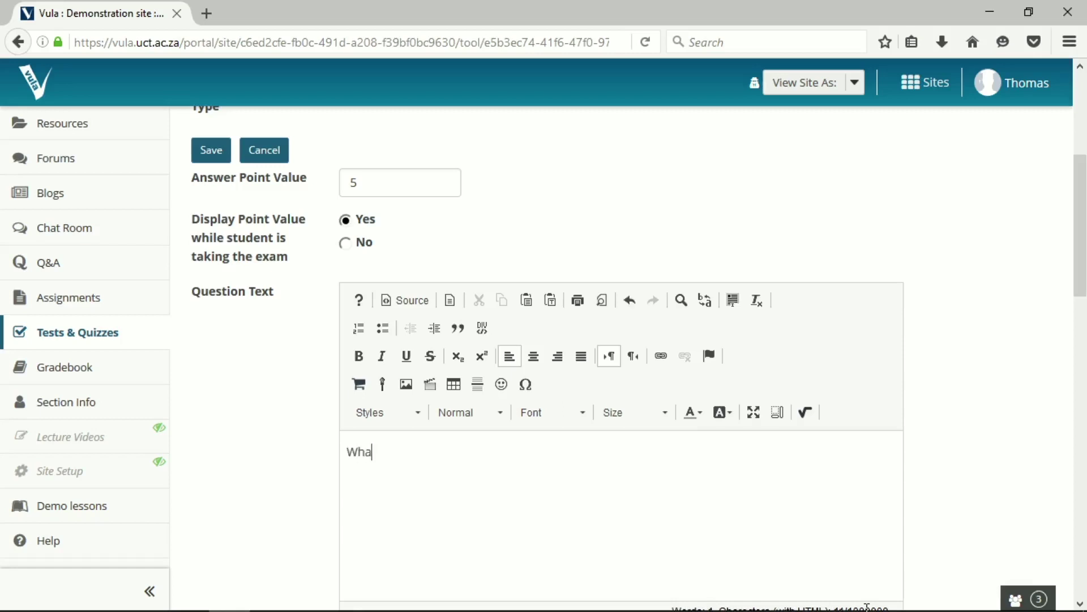
type("t measure should be put in place to counte")
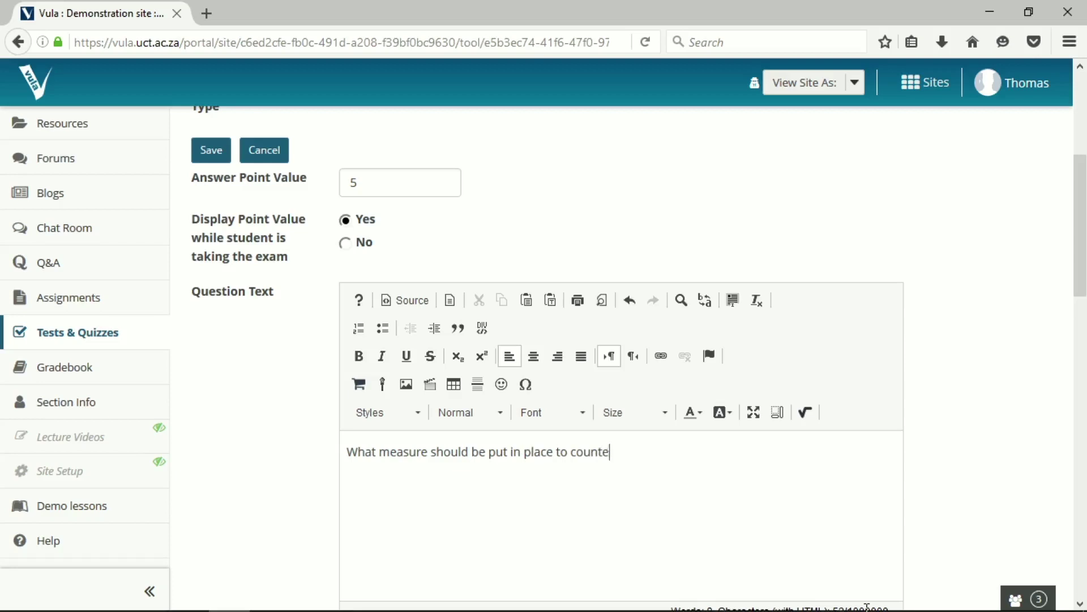
type("r the spread of Corona Virus?")
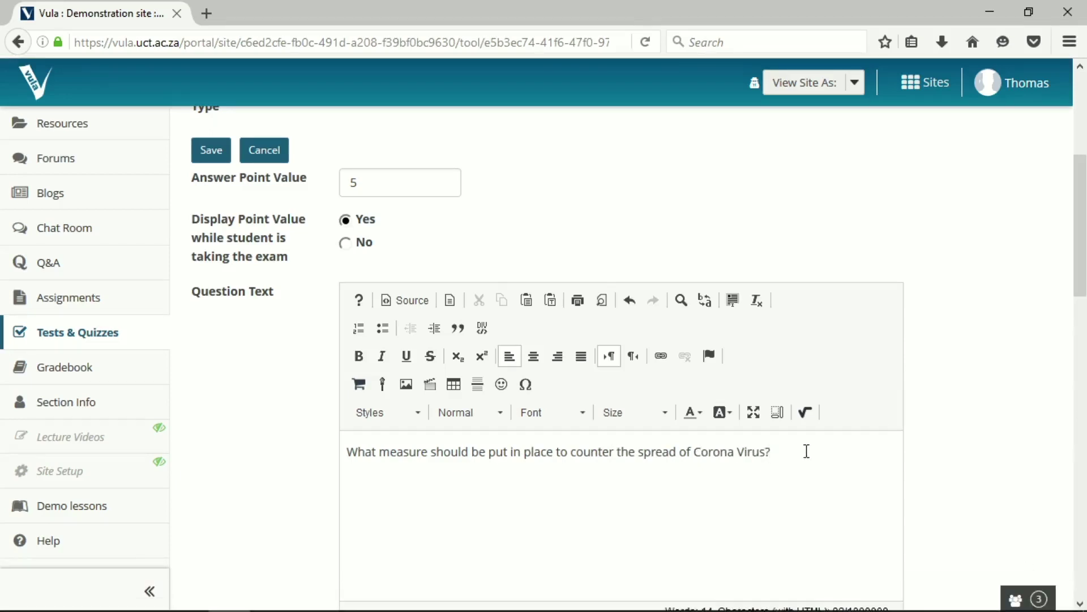
- Make the word "Corona" bold in the question text
scroll(806, 451, "down", 3)
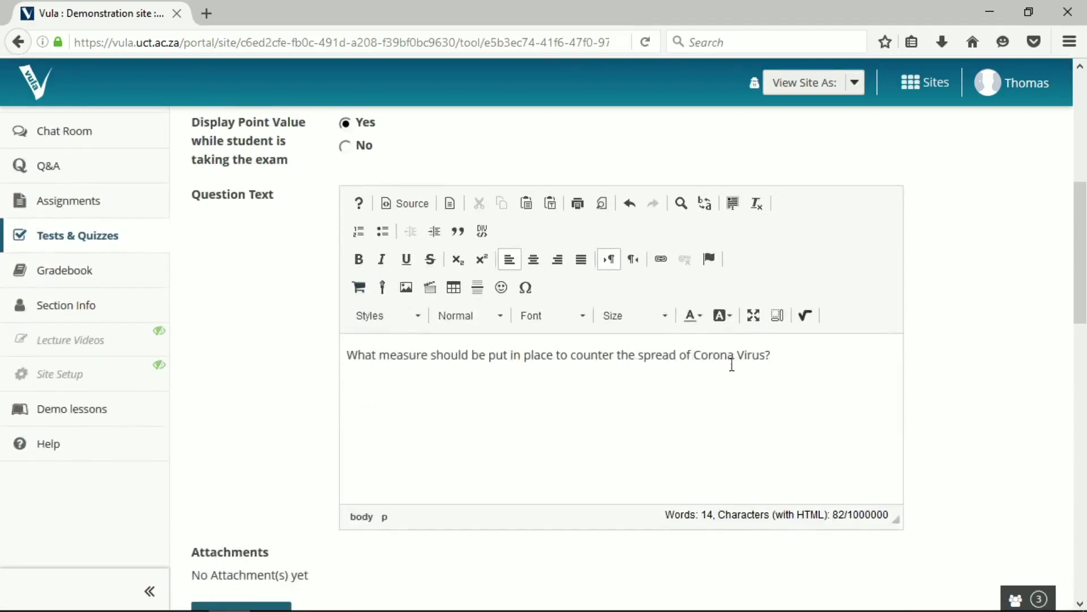
scroll(562, 419, "down", 3)
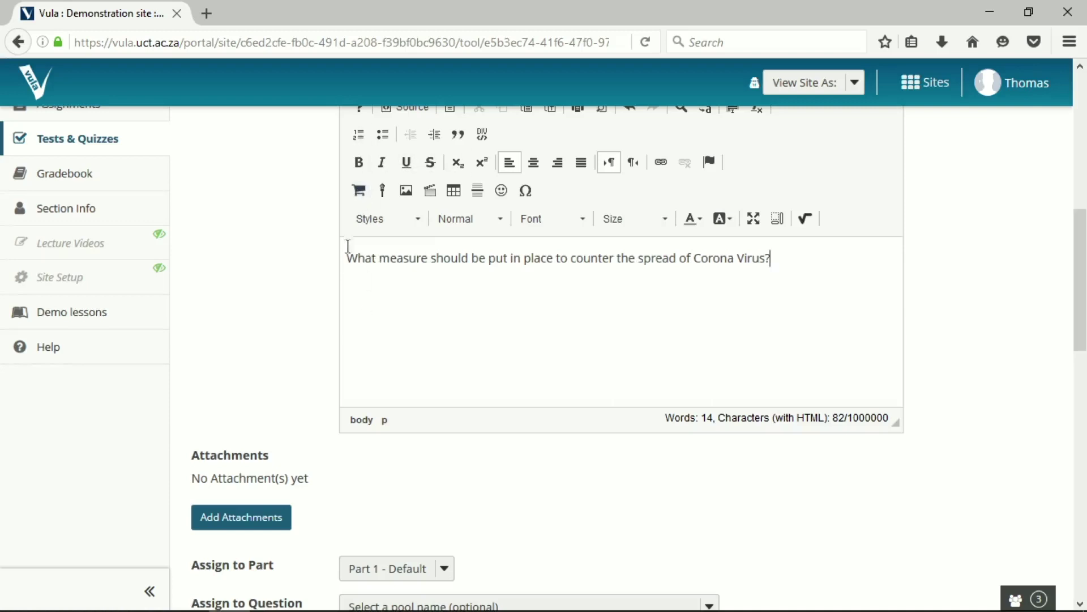
left_click_drag(350, 256, 420, 260)
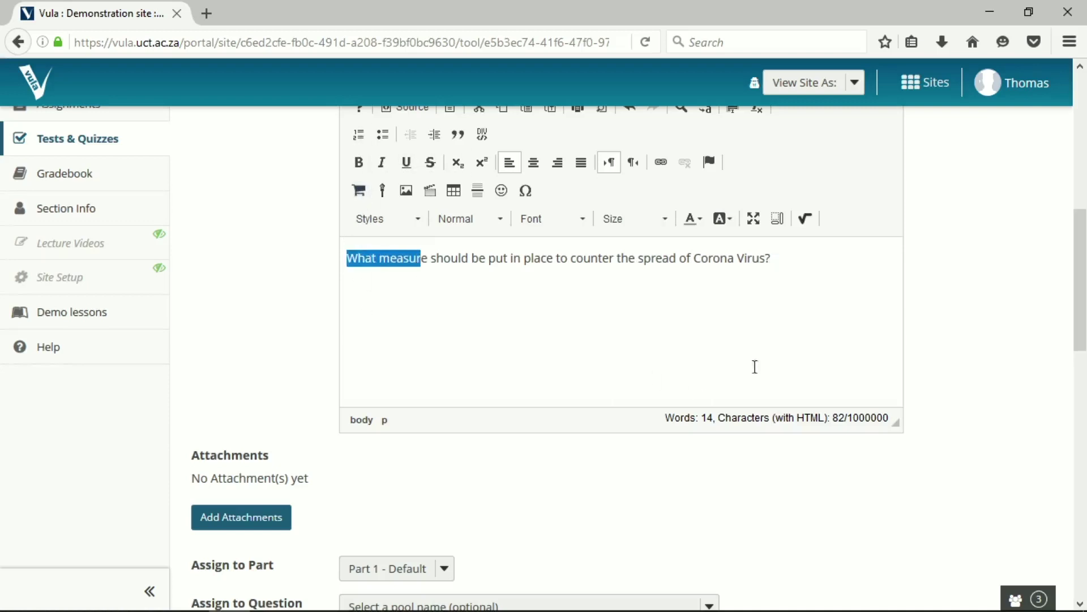
left_click(716, 247)
double_click(714, 258)
left_click(352, 162)
left_click(604, 376)
- Try to colour the word "Corona" red in the question text
left_click(716, 259)
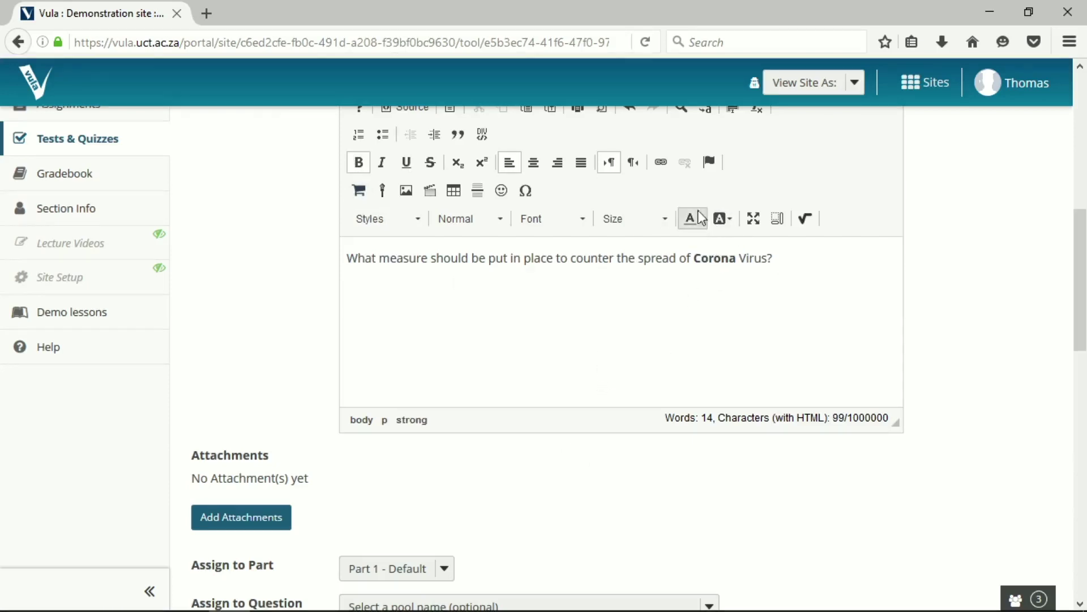
left_click(701, 218)
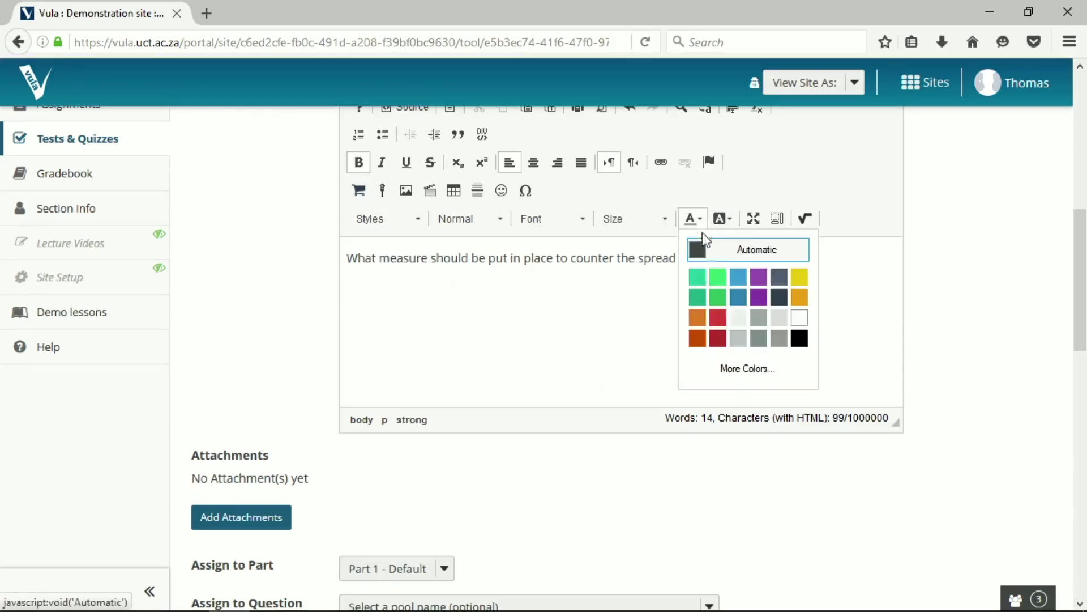
left_click(718, 317)
left_click(663, 317)
left_click(711, 262)
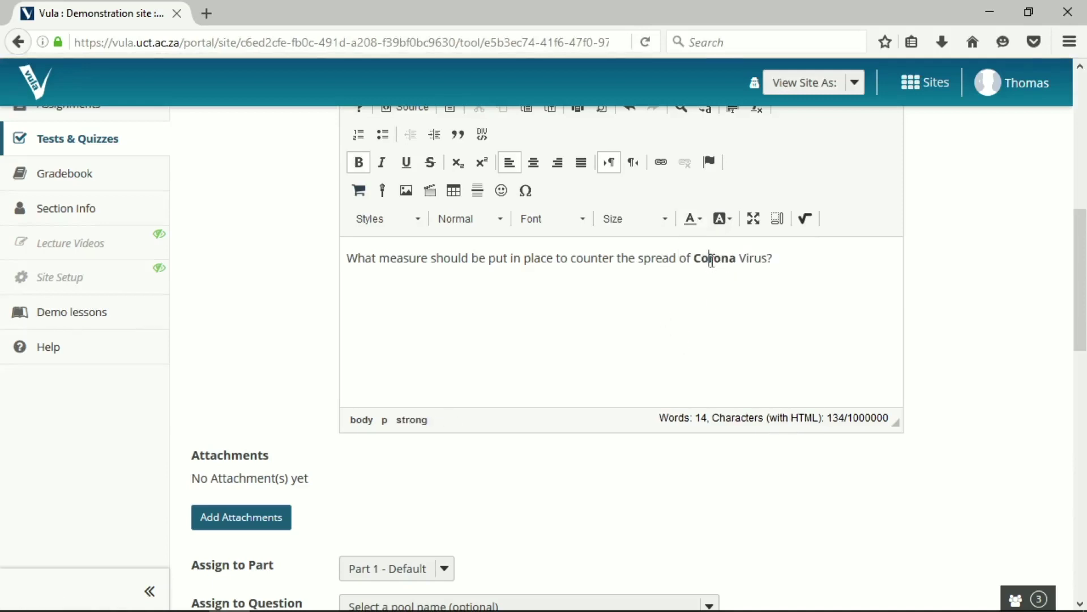
- Review the question's attachment, part and pool options and its optional Model Short Answer and Feedback fields
scroll(536, 391, "down", 3)
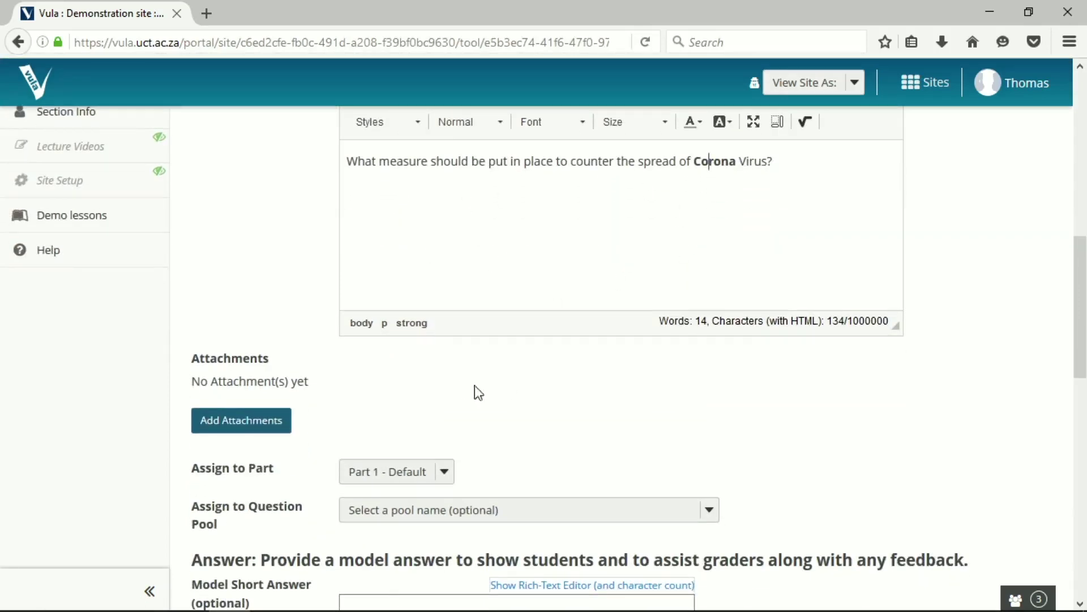
scroll(474, 385, "down", 3)
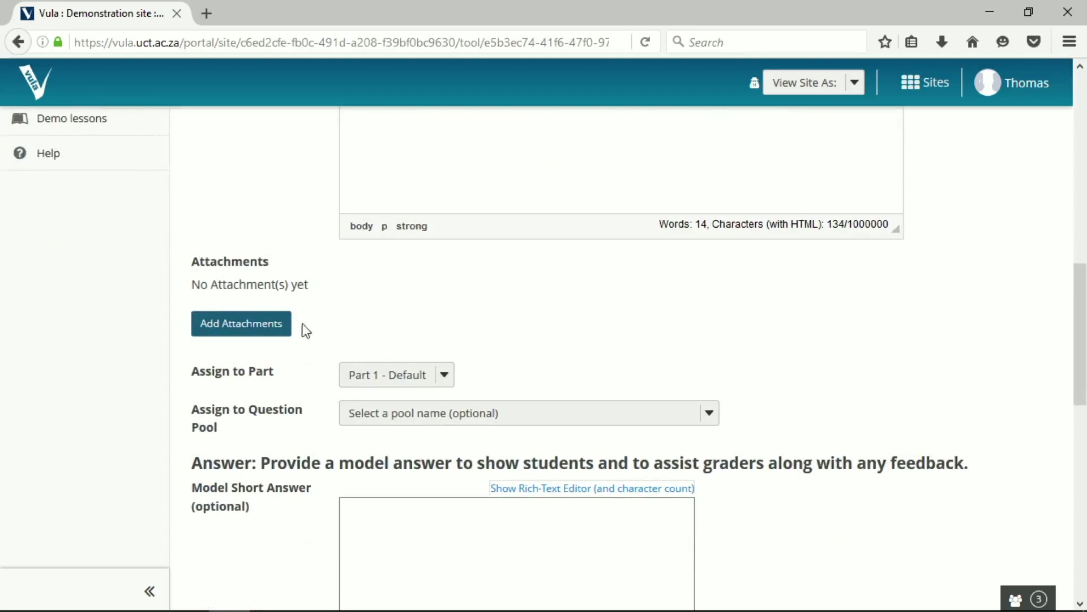
scroll(552, 422, "up", 5)
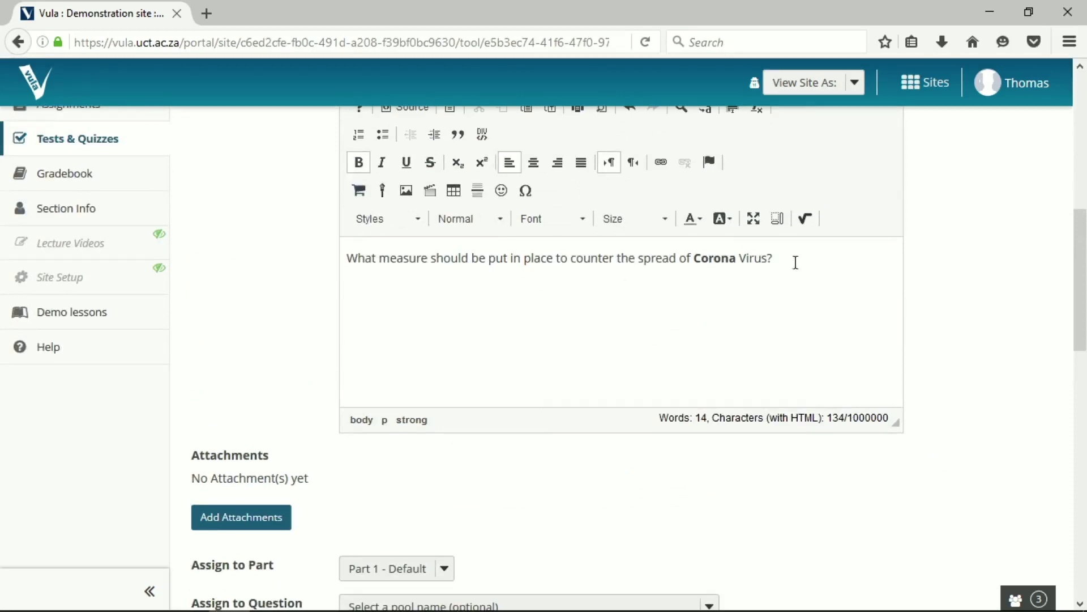
scroll(765, 394, "down", 7)
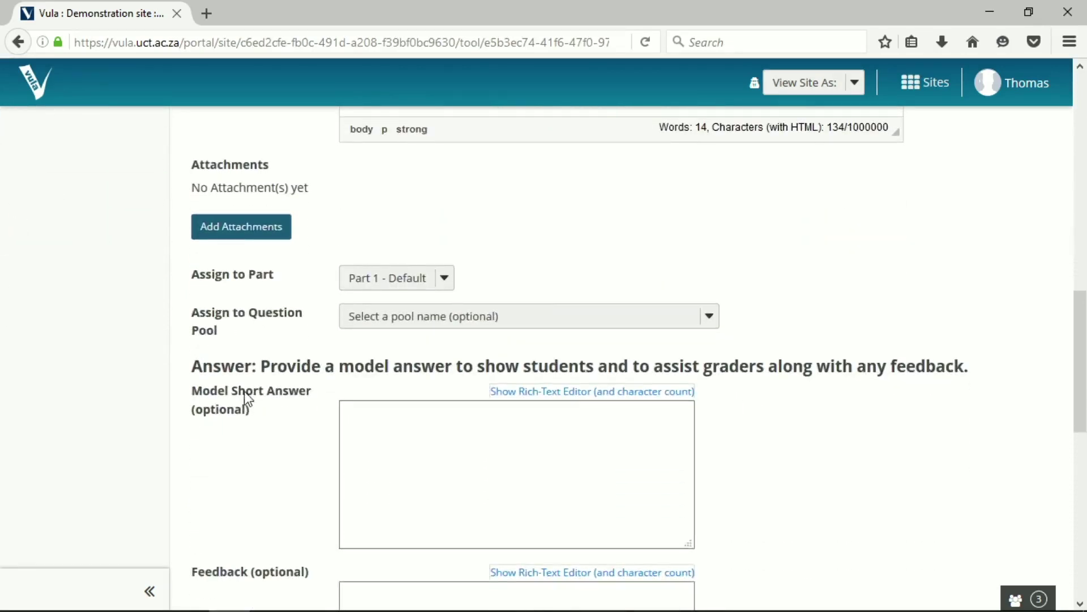
scroll(267, 363, "down", 2)
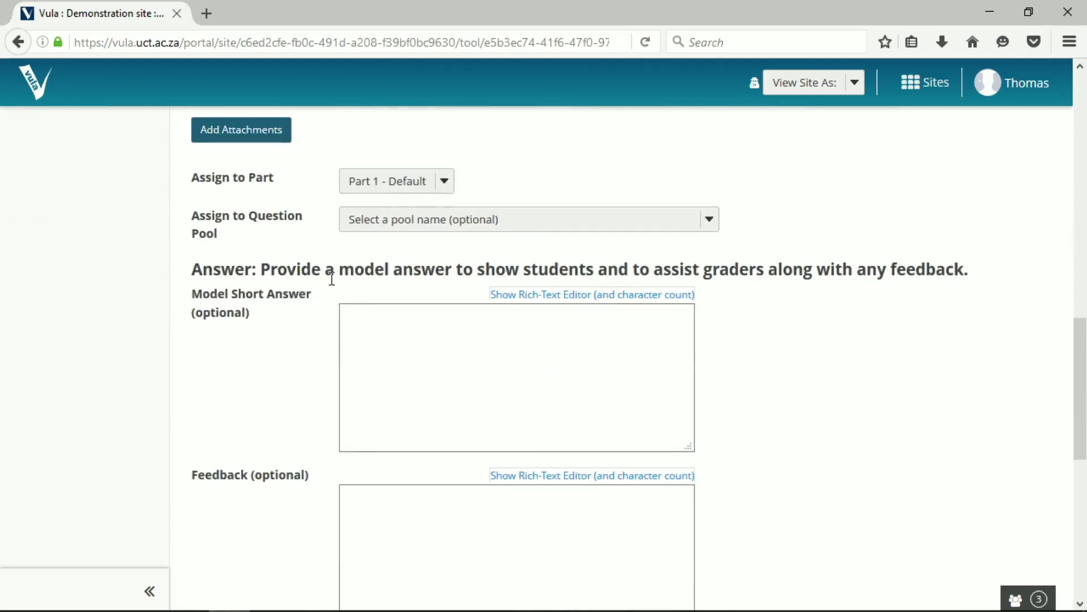
left_click_drag(277, 267, 434, 271)
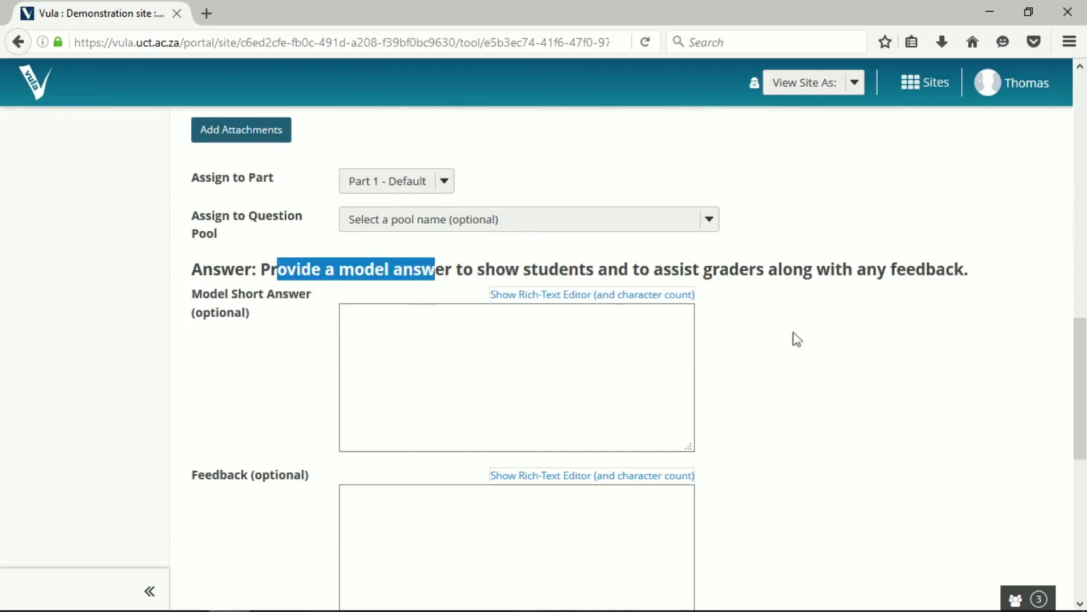
left_click(827, 267)
left_click_drag(759, 269, 893, 311)
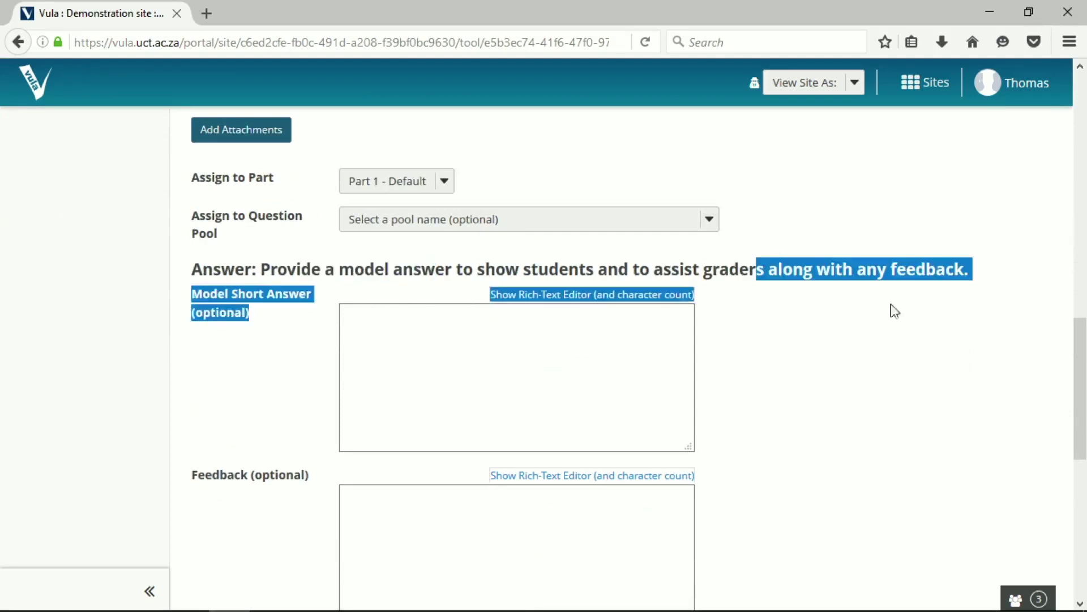
left_click(897, 299)
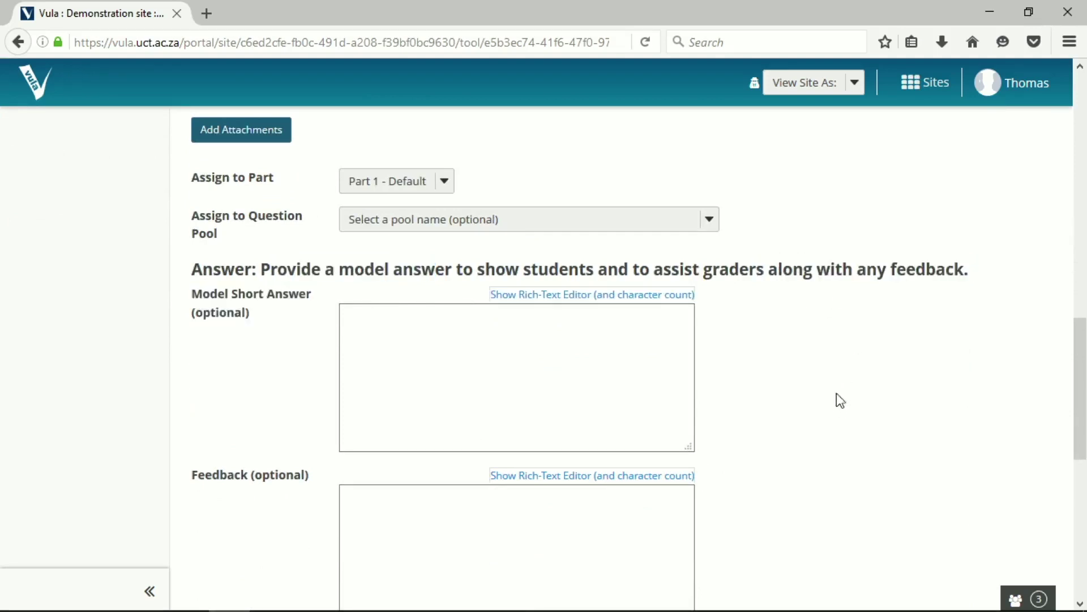
scroll(826, 388, "down", 3)
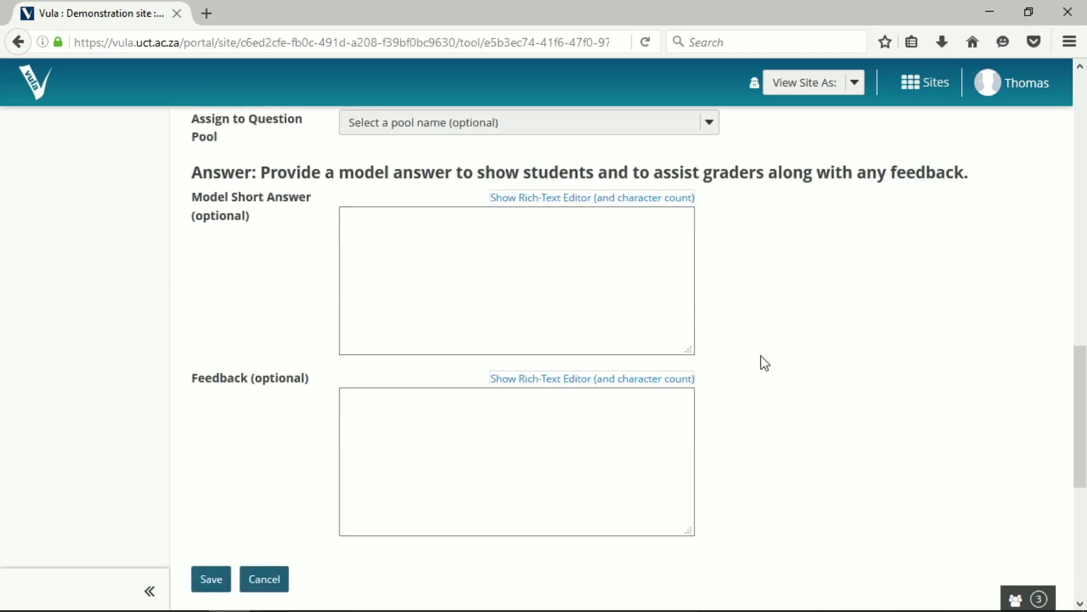
scroll(413, 258, "up", 3)
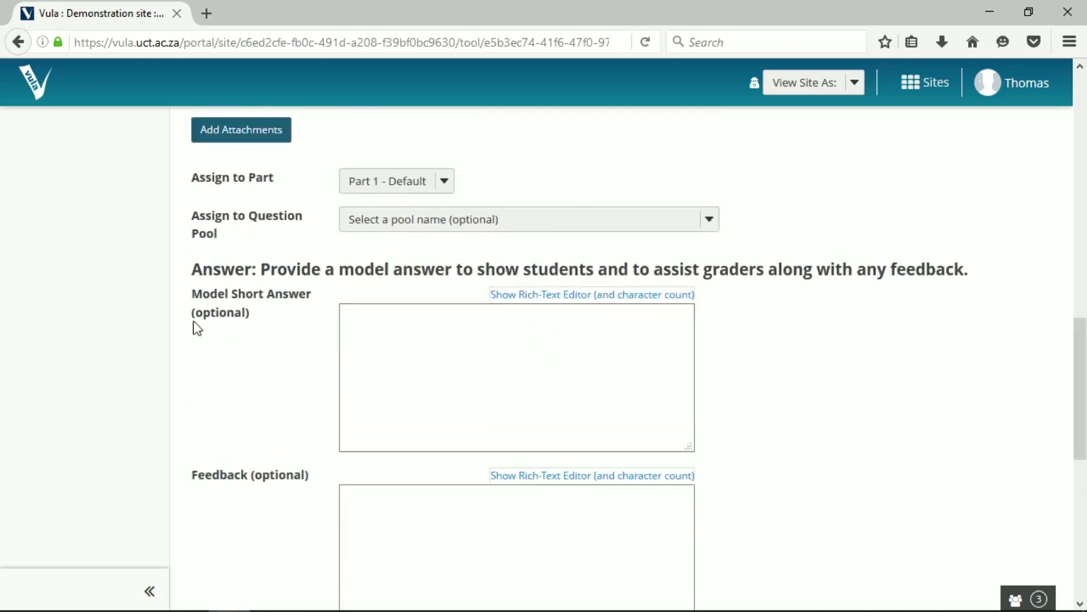
left_click(548, 385)
scroll(311, 427, "down", 3)
left_click(406, 334)
- Check the essay question's fields from answer point value to feedback and save the question
scroll(490, 439, "up", 10)
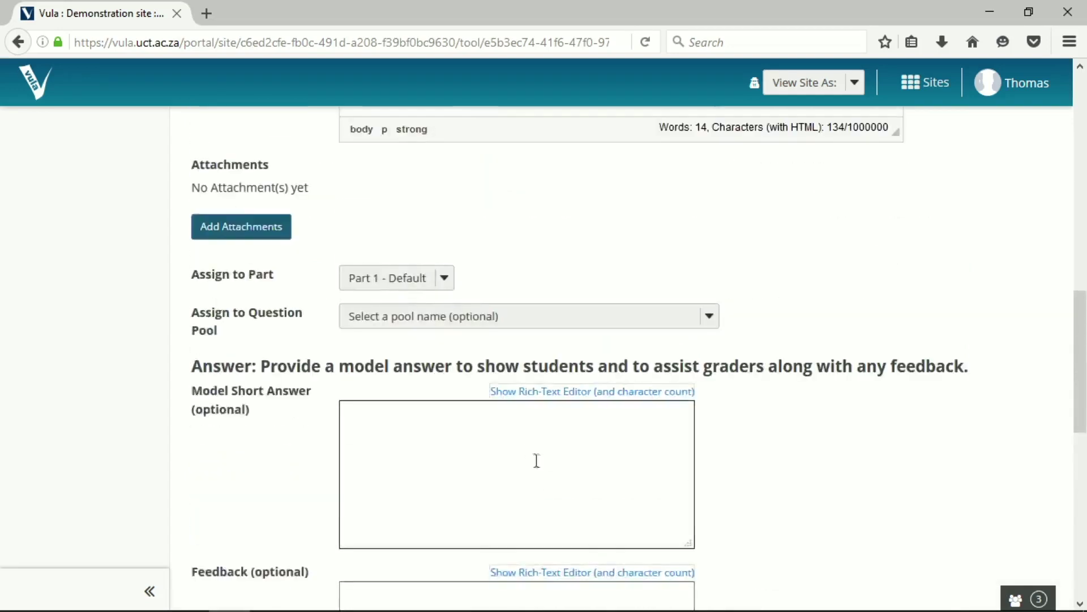
scroll(546, 493, "up", 8)
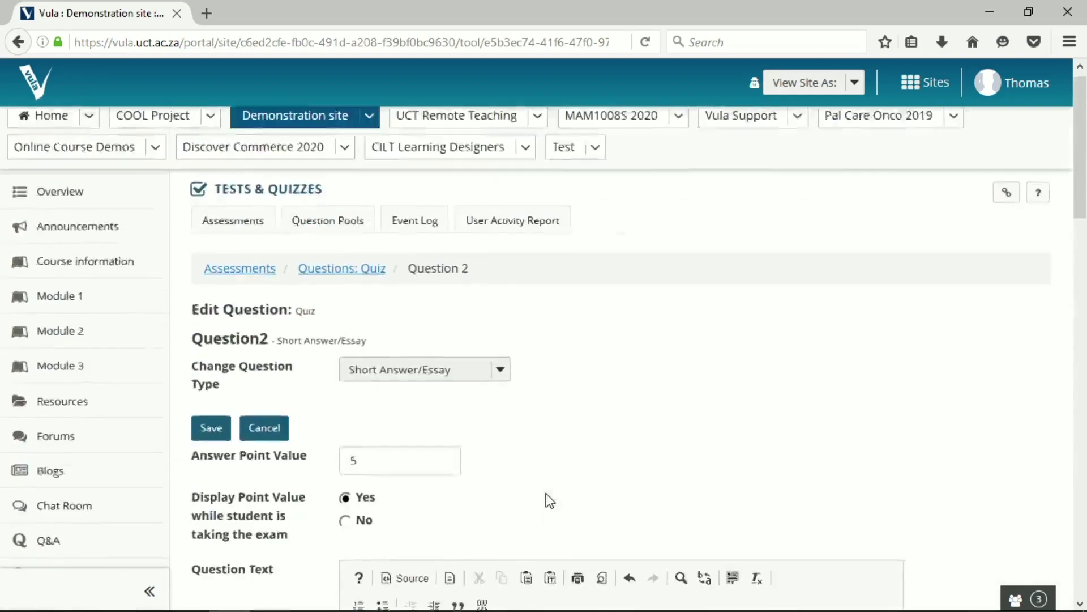
scroll(492, 416, "down", 7)
scroll(462, 421, "down", 10)
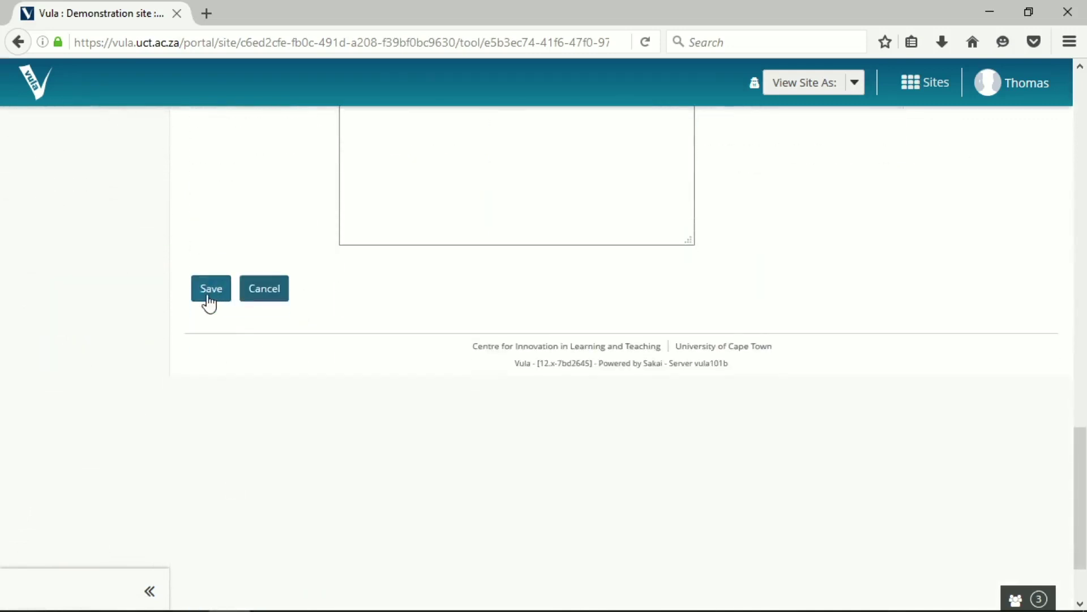
left_click(209, 304)
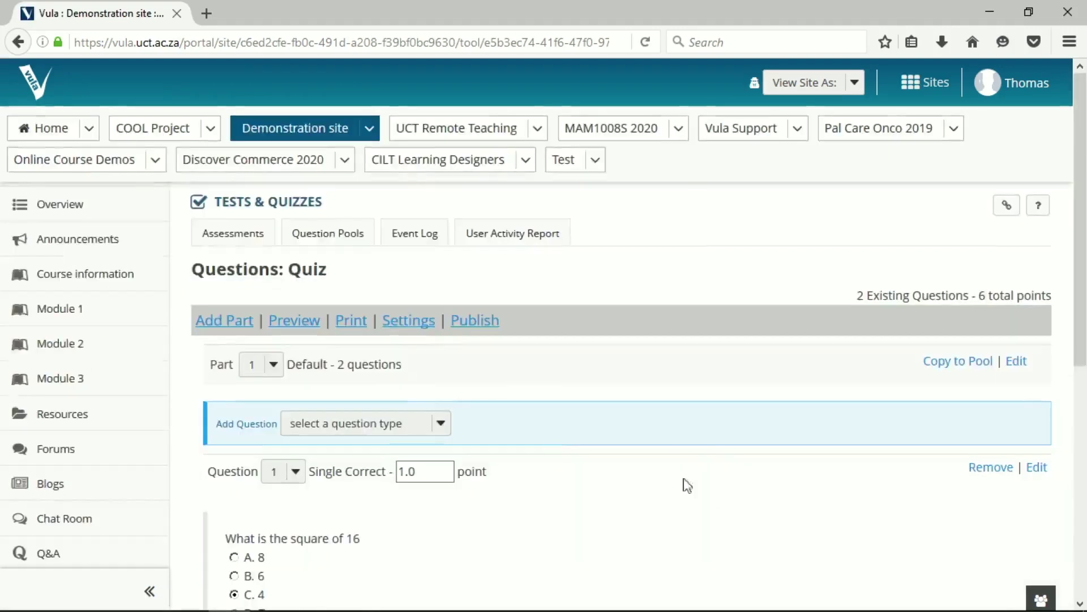
- Review the quiz's two questions, their point values, and the Add Part, Preview, Print, Settings and Publish options
scroll(697, 439, "down", 3)
scroll(696, 436, "down", 3)
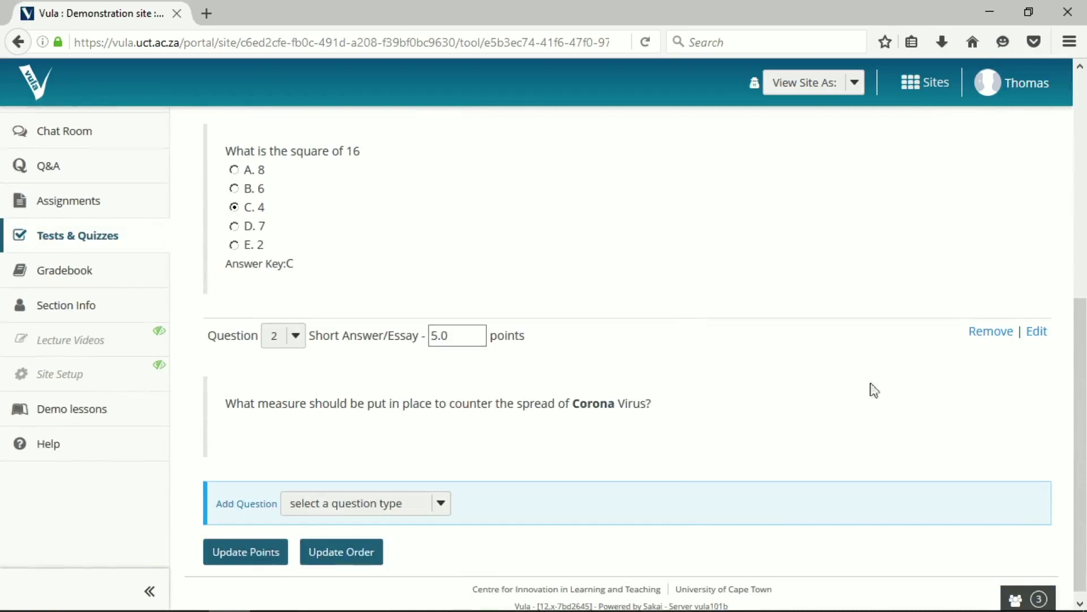
scroll(488, 436, "up", 2)
scroll(381, 342, "up", 1)
scroll(381, 354, "down", 3)
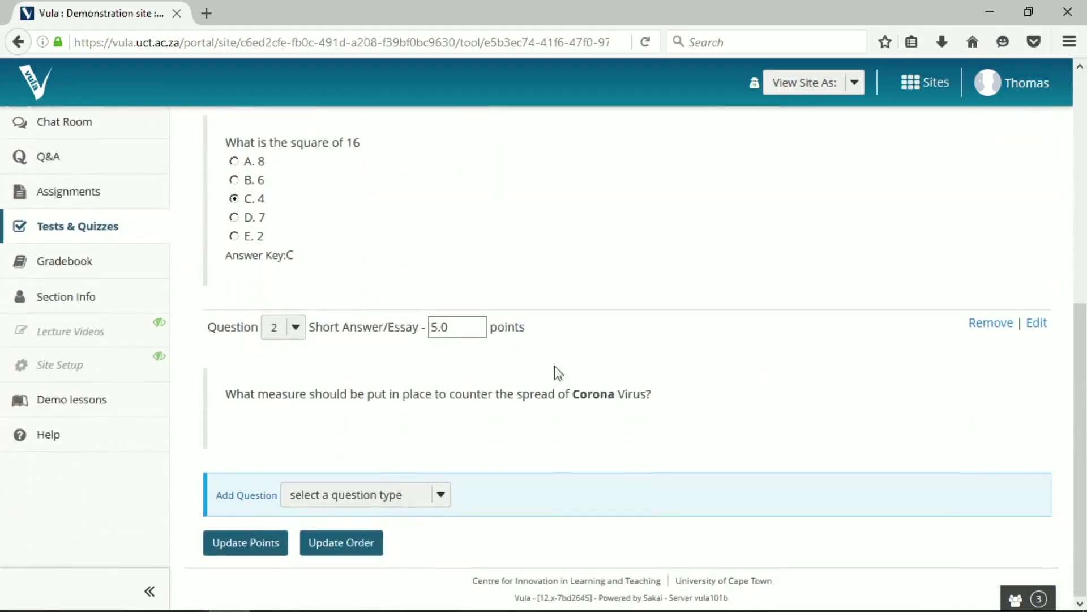
scroll(359, 357, "up", 2)
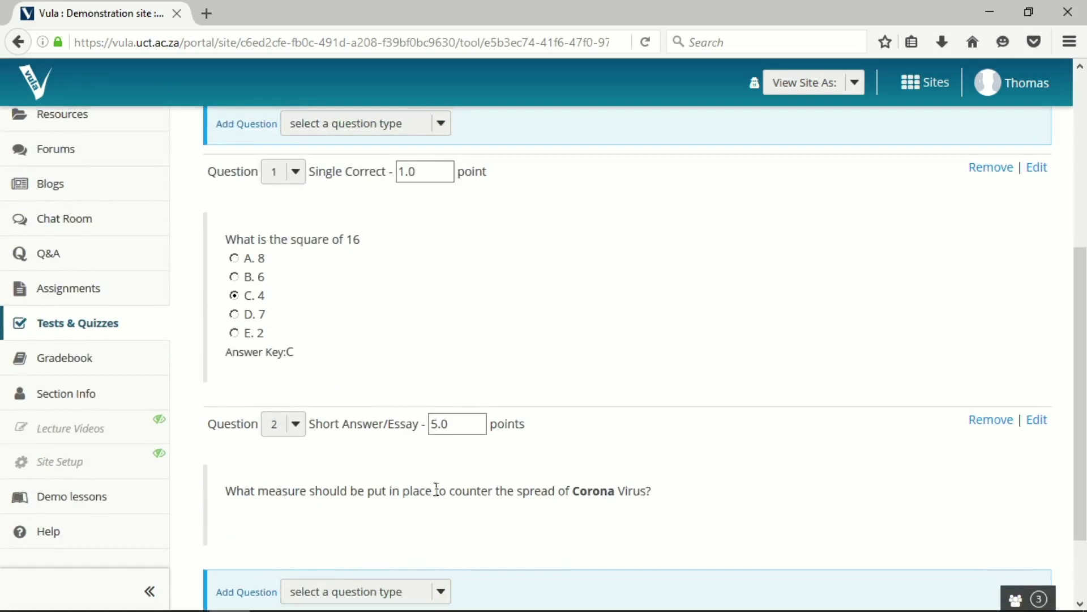
scroll(486, 312, "up", 2)
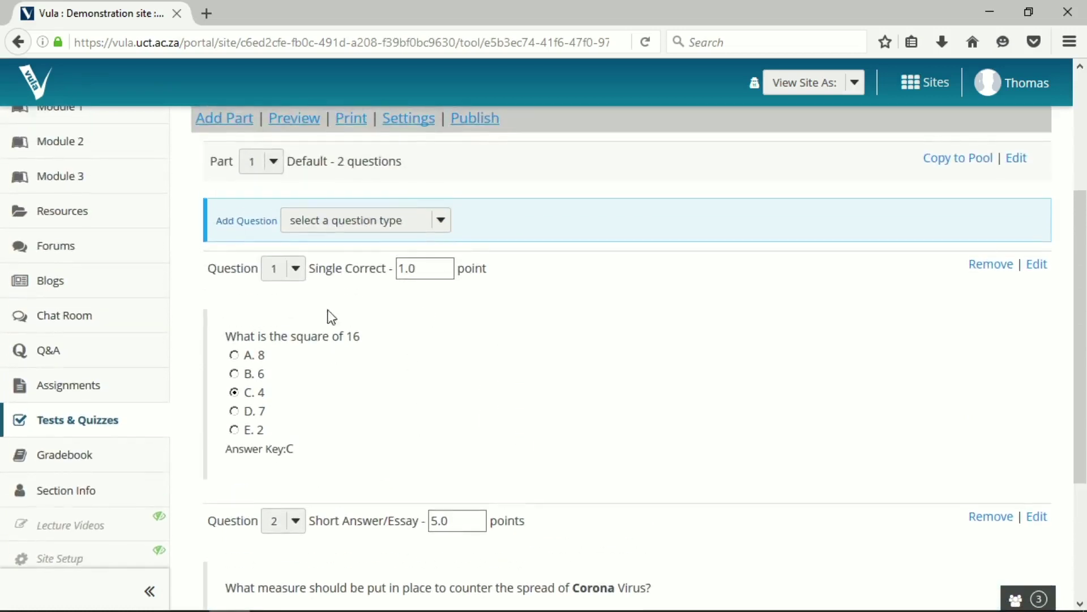
scroll(328, 312, "up", 4)
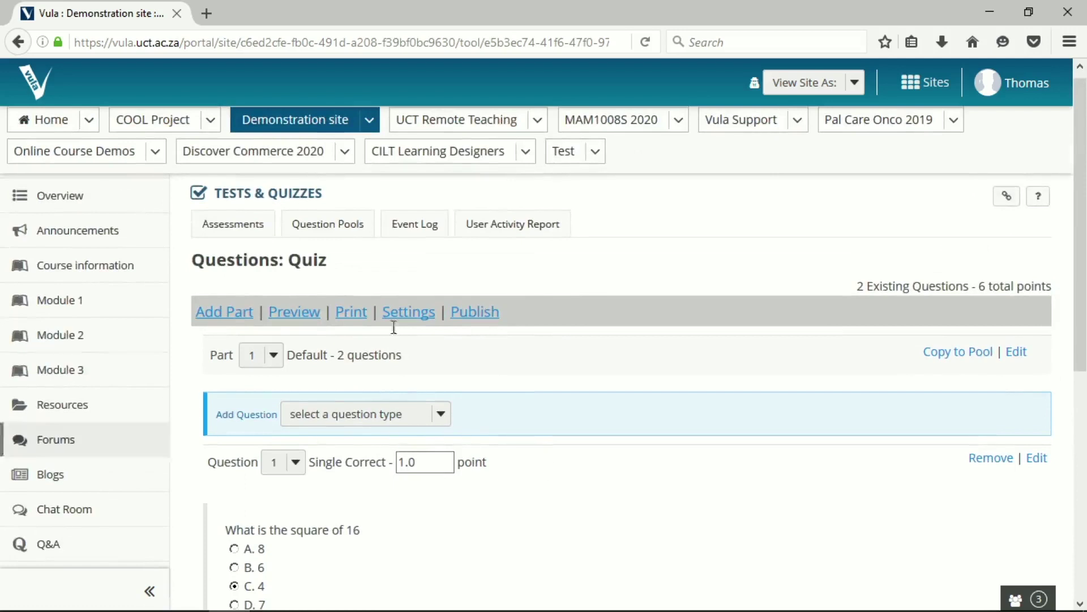
scroll(497, 418, "down", 4)
scroll(510, 493, "up", 4)
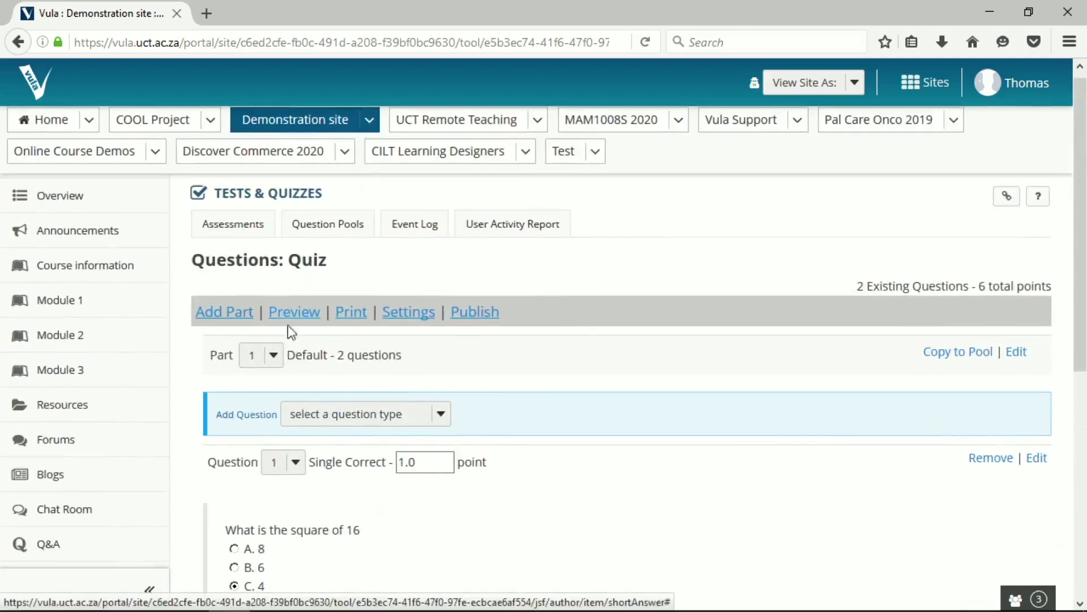
left_click_drag(530, 300, 197, 306)
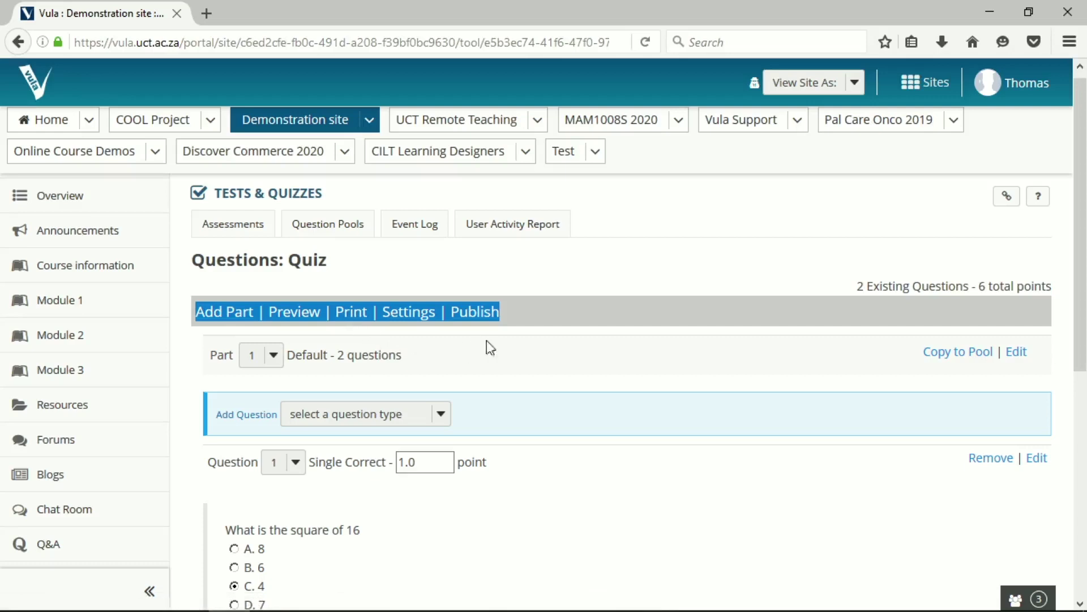
left_click(543, 314)
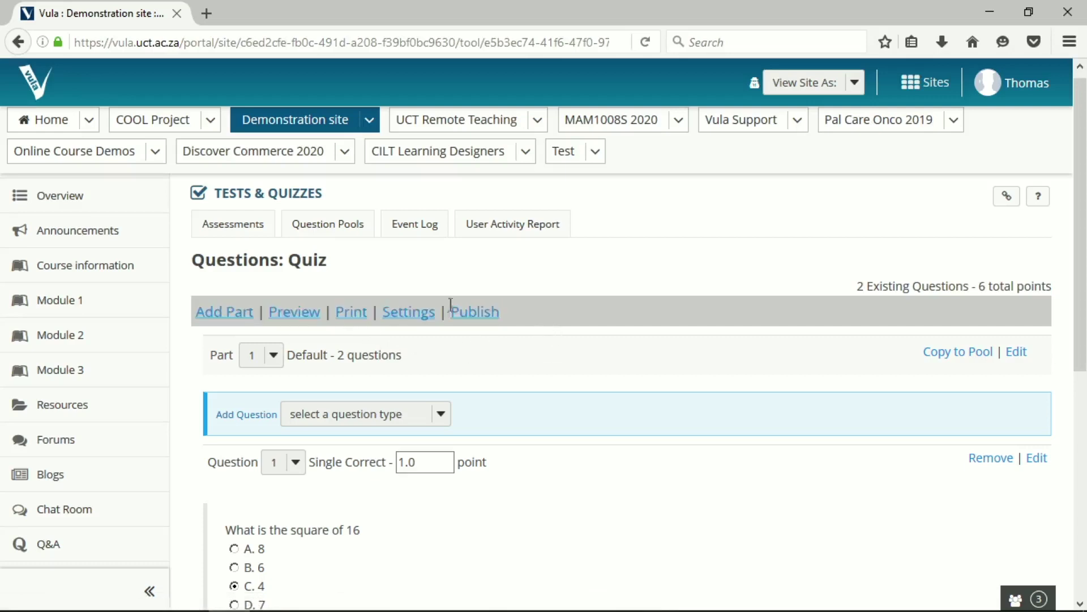
- Preview the quiz as a student, read the assessment instructions and begin the assessment
left_click(298, 317)
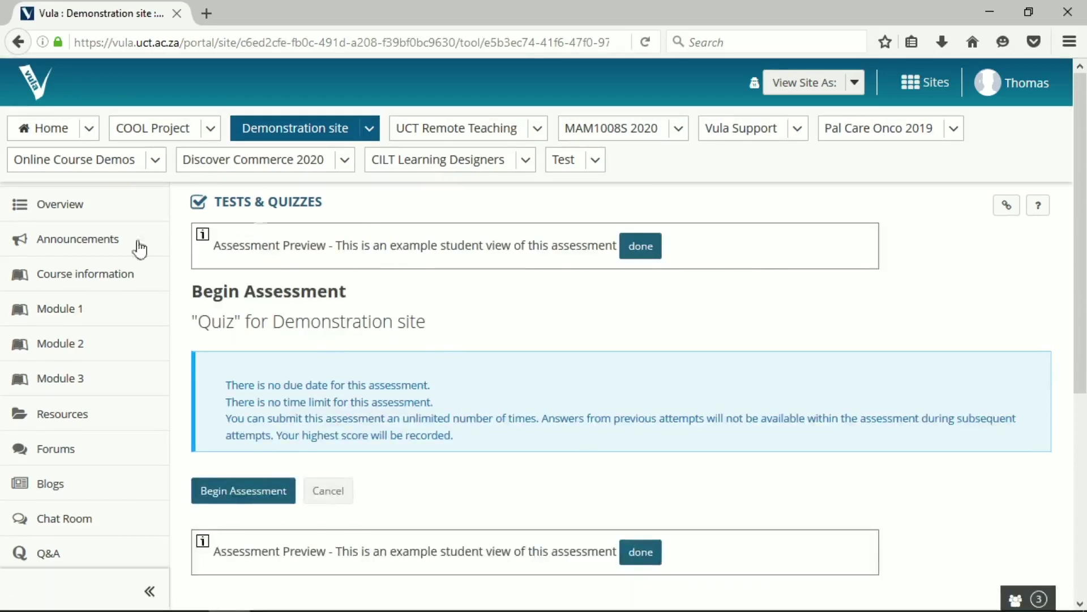
left_click_drag(202, 282, 526, 488)
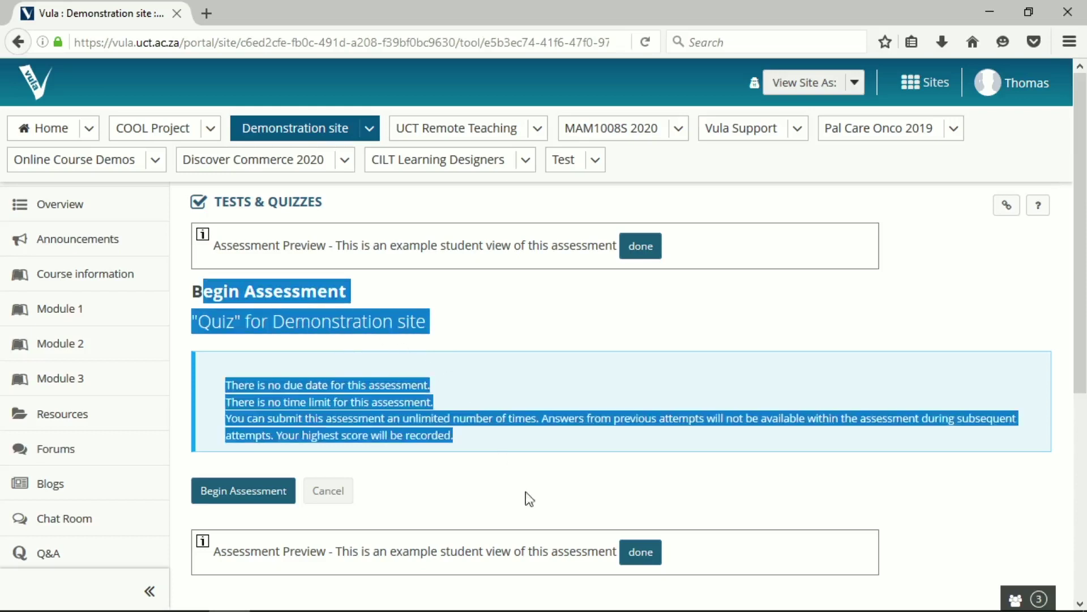
left_click(496, 300)
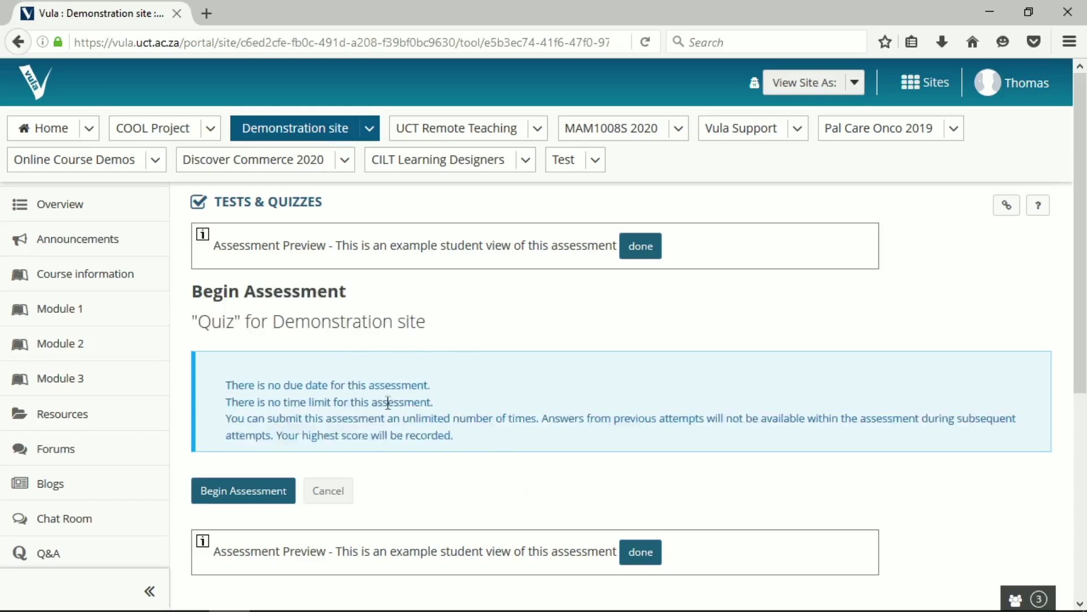
left_click(250, 495)
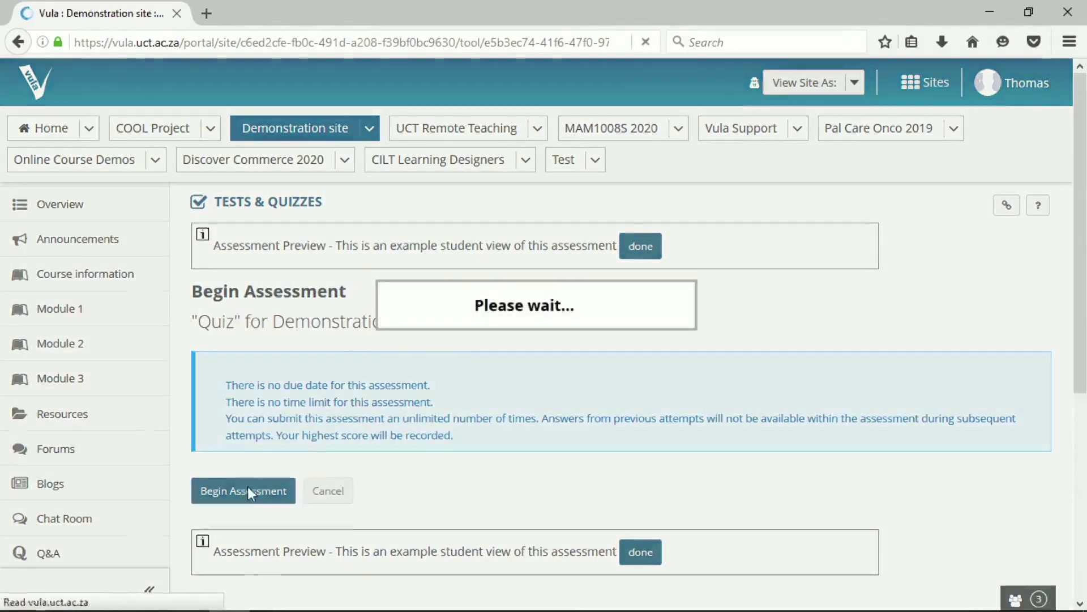
- Answer the preview's question "What is the square of 16" with 4 and proceed to question 2
scroll(298, 435, "down", 3)
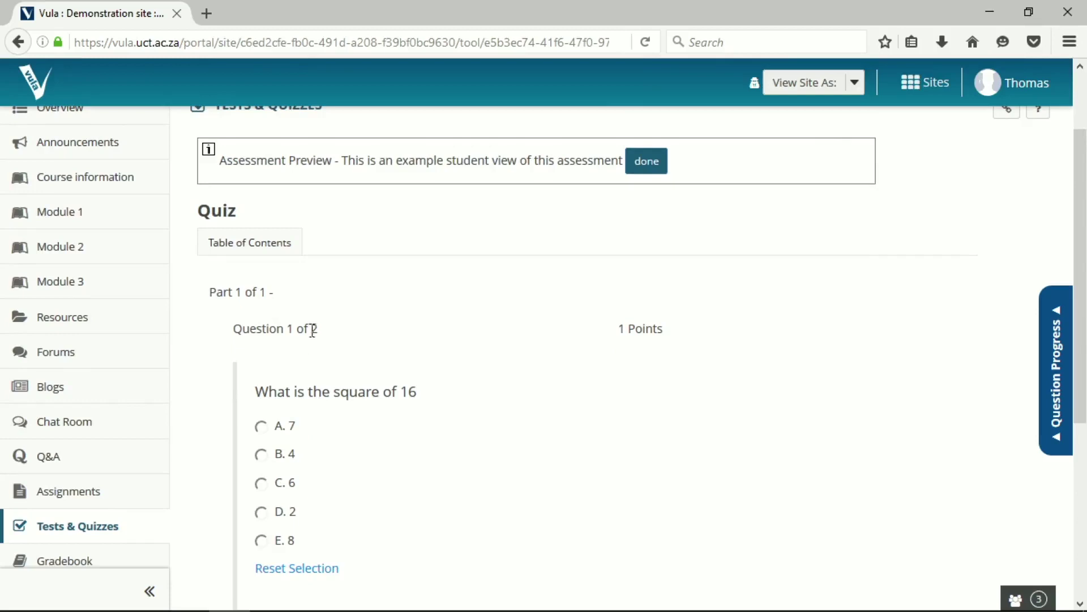
left_click_drag(268, 391, 429, 423)
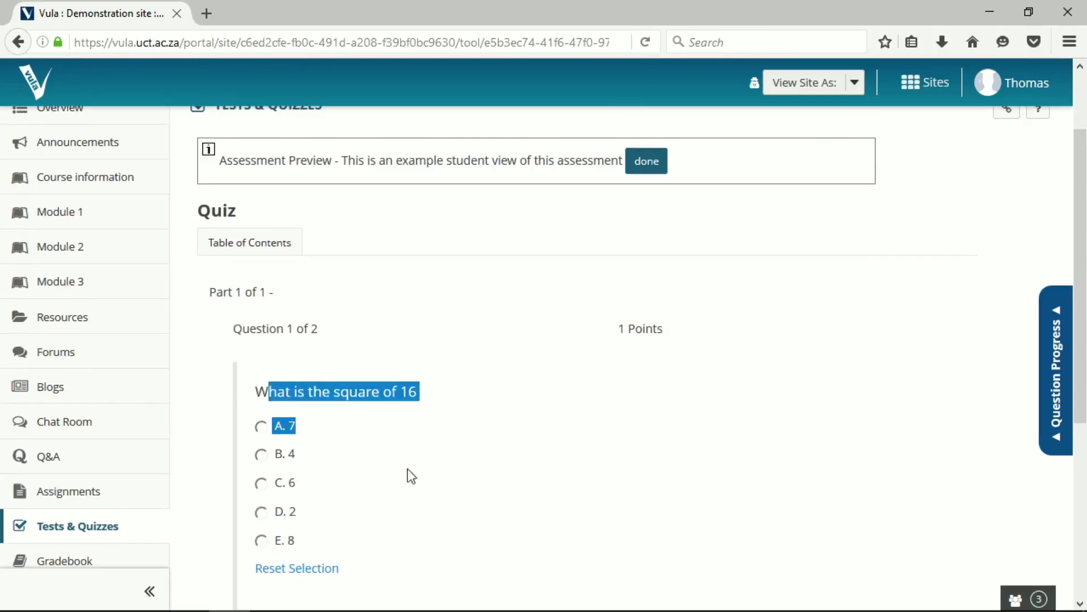
left_click(261, 483)
scroll(401, 535, "down", 3)
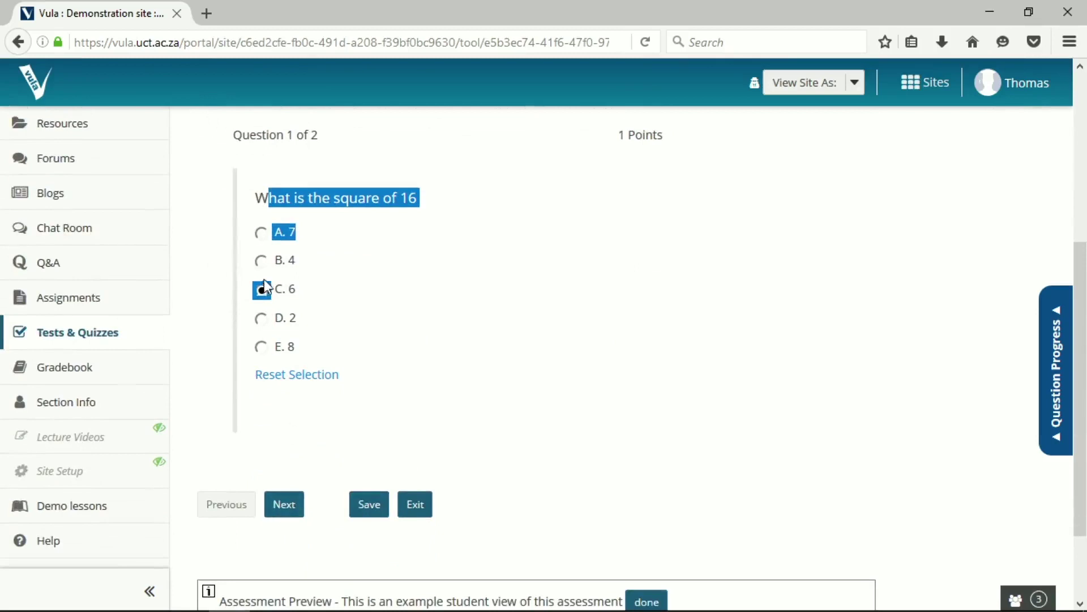
left_click(264, 279)
left_click(262, 262)
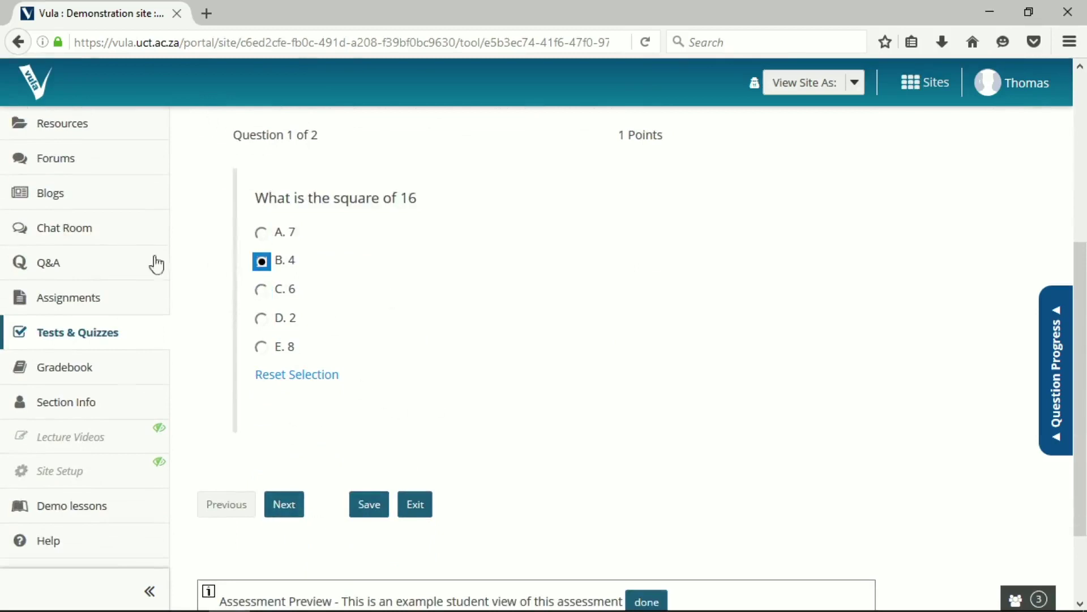
left_click(276, 500)
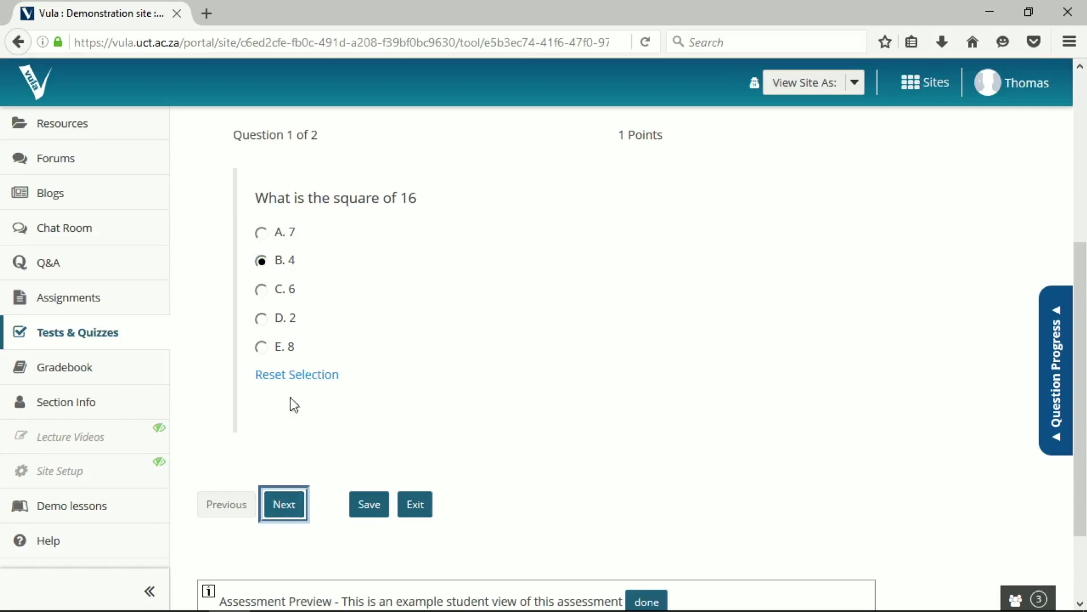
left_click(285, 508)
- Read question 2 and its character limit, and enter "cxcvjbcvhbjdcbdv iocvkhb dv iodc cihd vo dcovihdfv dgv" as its sample answer
scroll(373, 444, "down", 3)
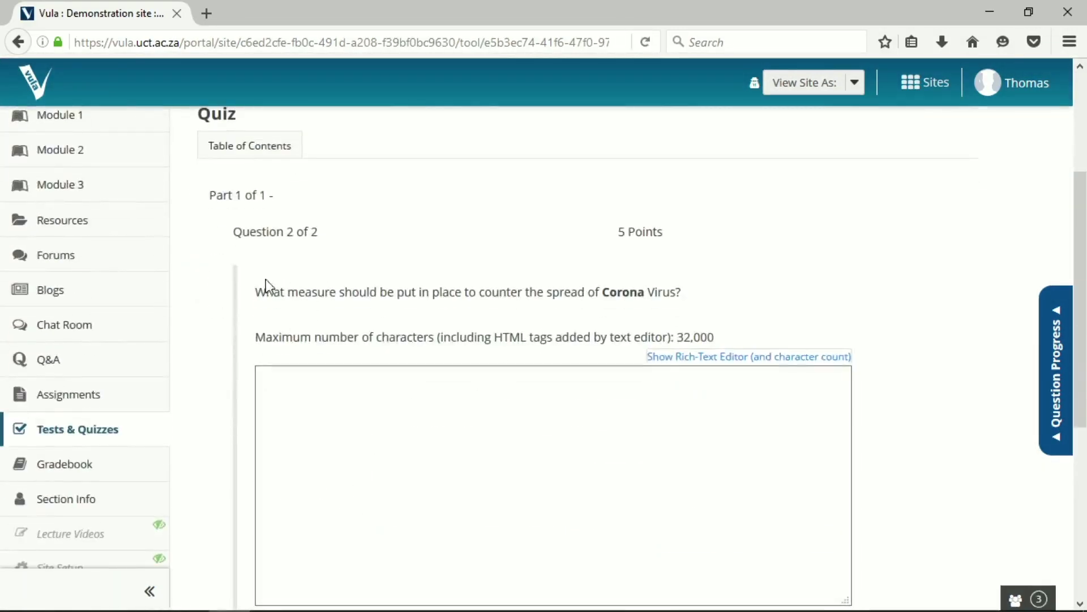
left_click_drag(304, 313, 718, 306)
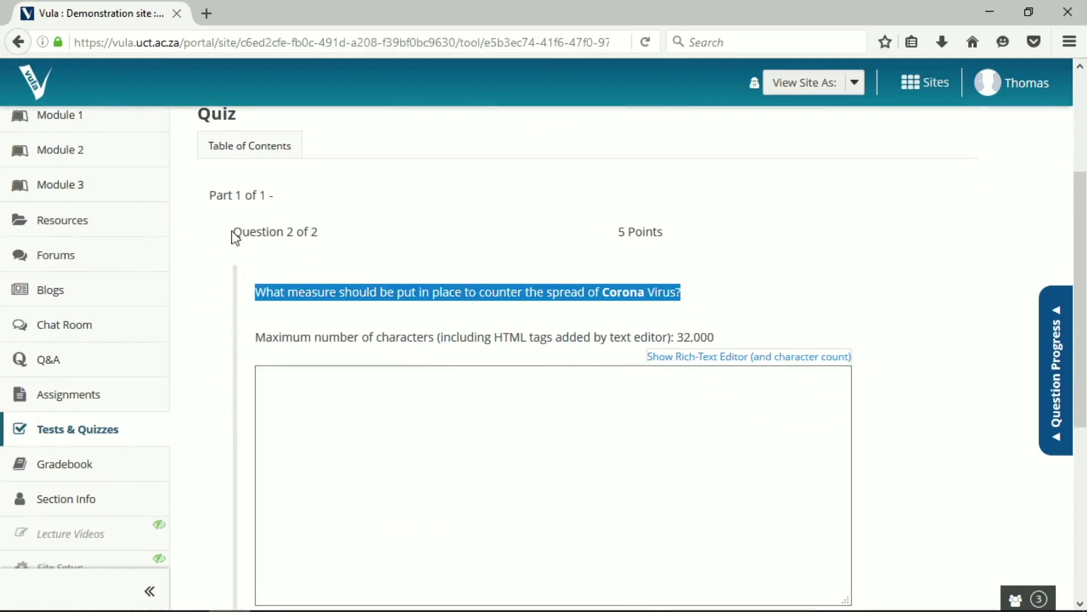
left_click_drag(239, 232, 317, 252)
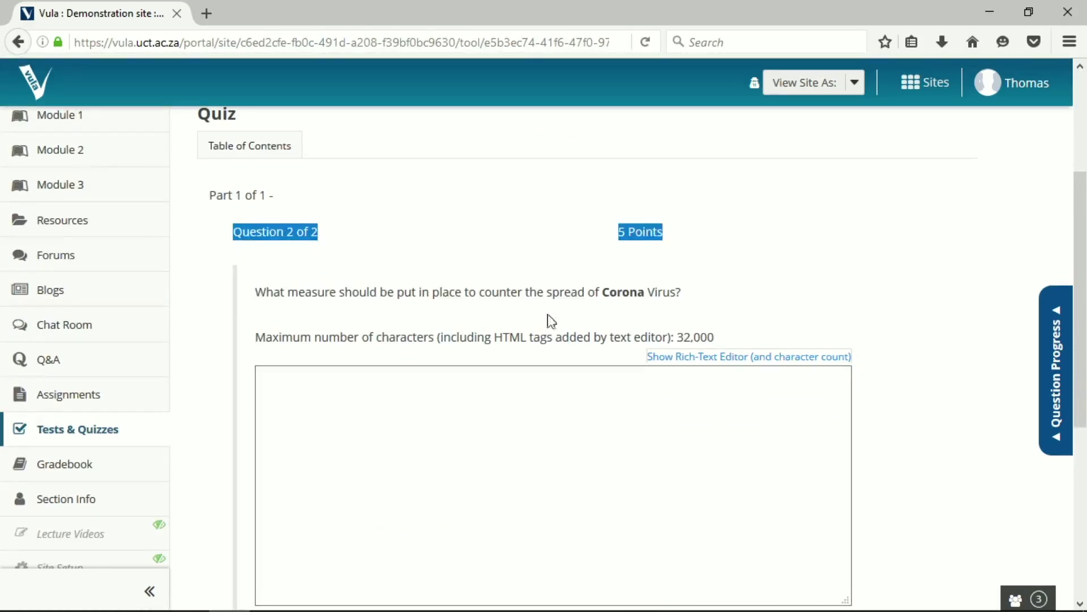
left_click_drag(266, 292, 593, 337)
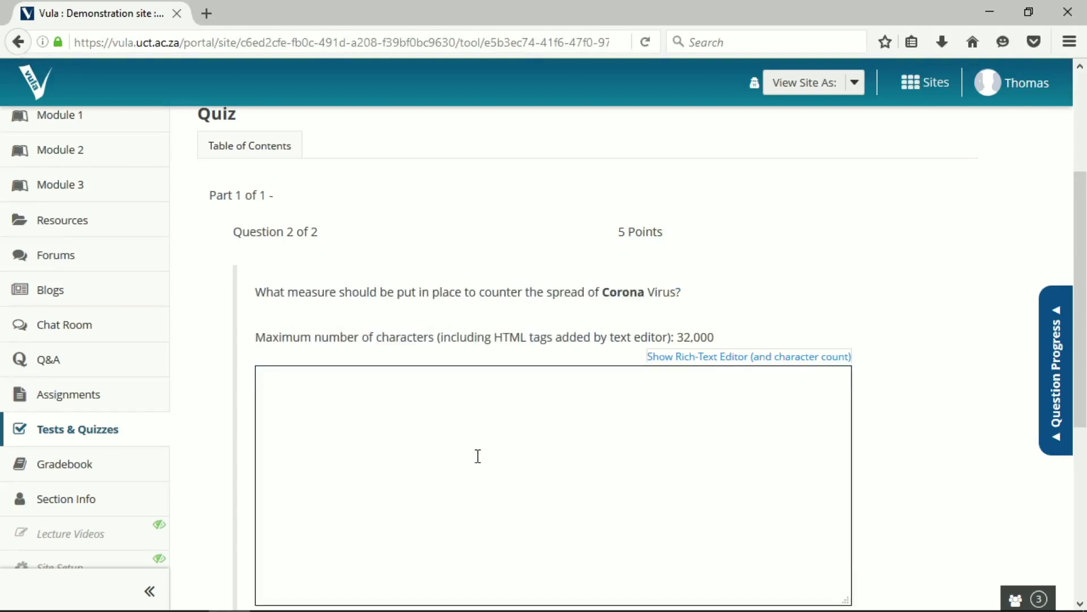
left_click_drag(725, 338, 671, 335)
left_click(566, 405)
type("cxcvjbcvhbjdcbdv iocvkhb dv ")
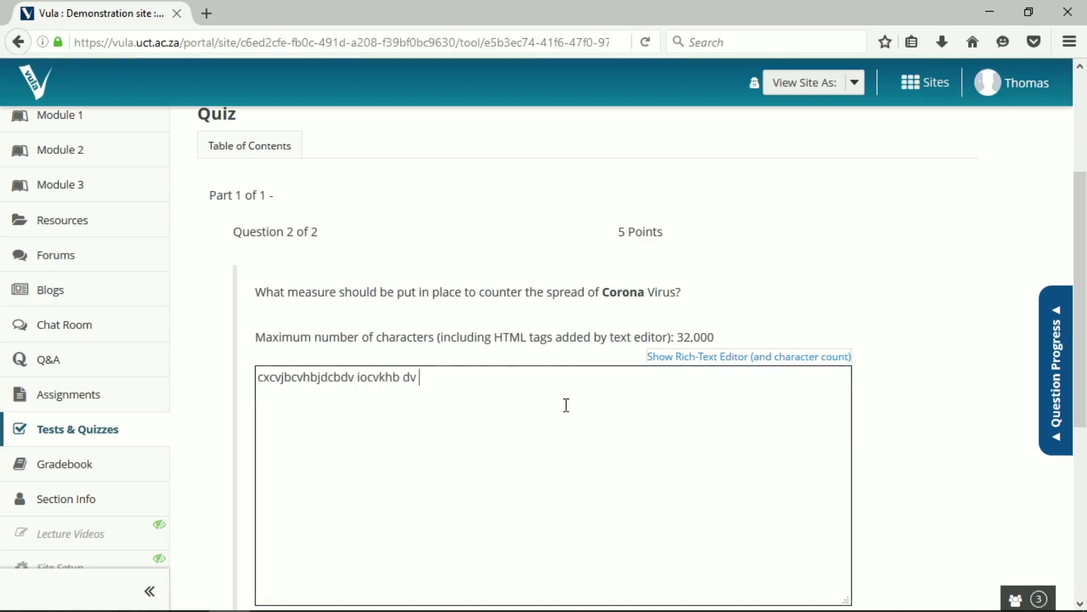
type("iodc cihd vo dcovihdfv dgv")
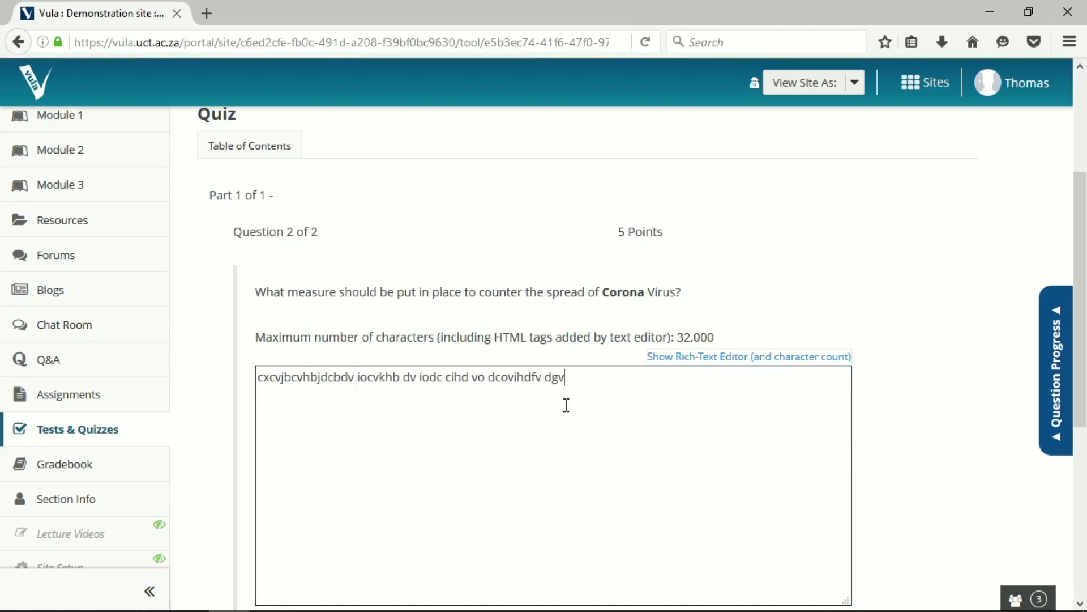
- Show the rich-text editor for the question 2 answer and look over its formatting tools
left_click(786, 357)
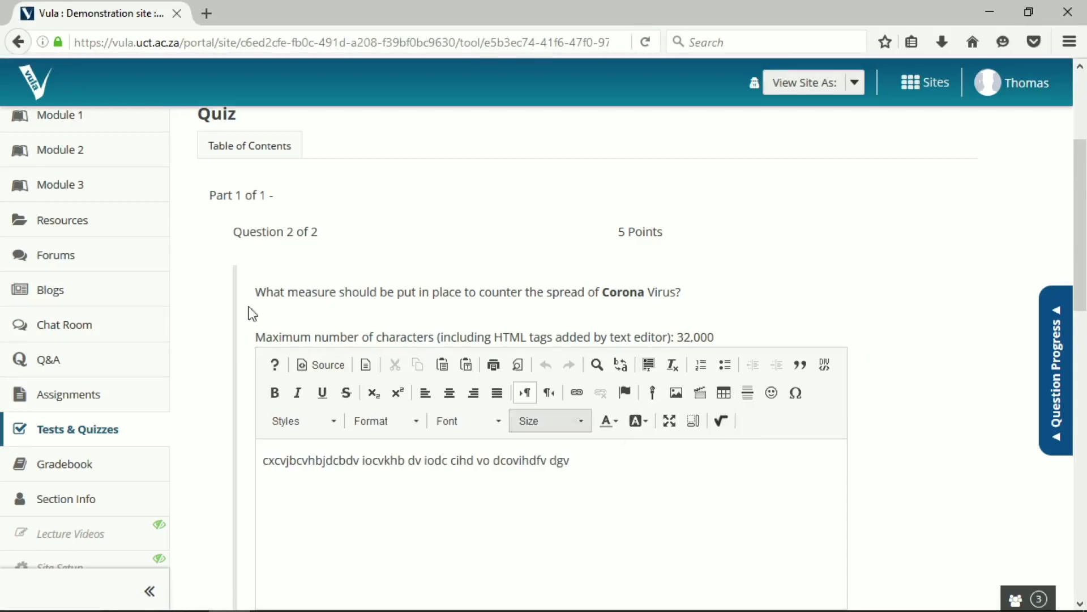
scroll(620, 355, "down", 1)
scroll(621, 355, "down", 5)
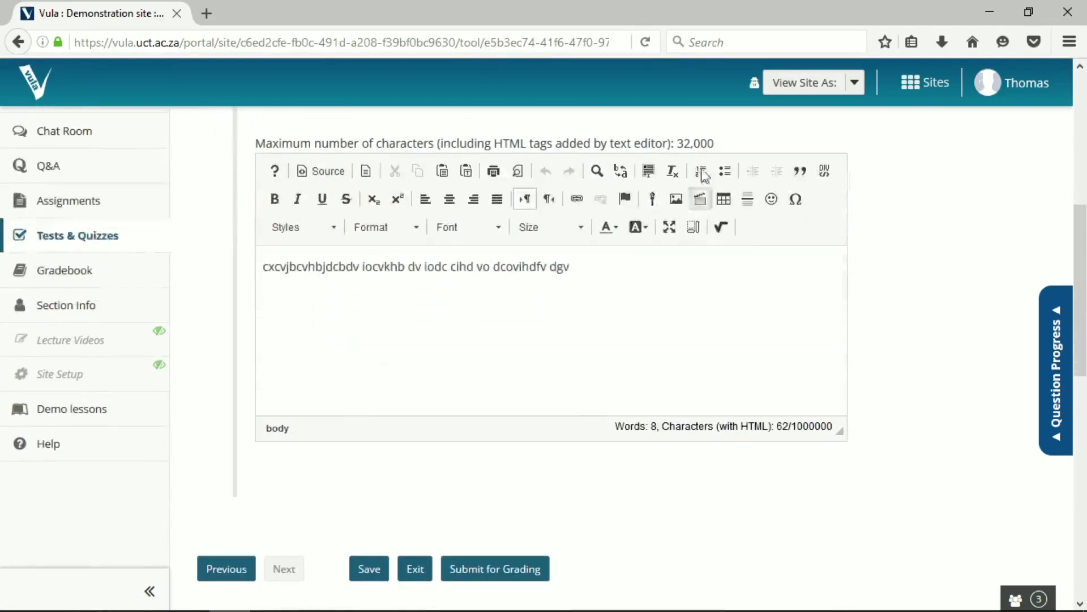
scroll(585, 434, "up", 3)
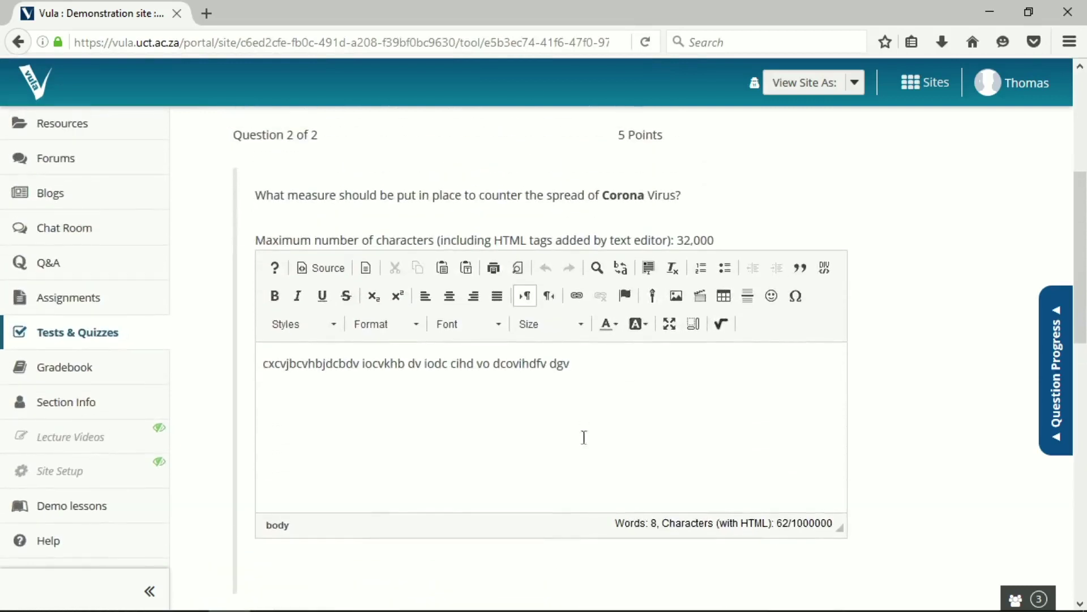
left_click(619, 517)
scroll(653, 519, "up", 3)
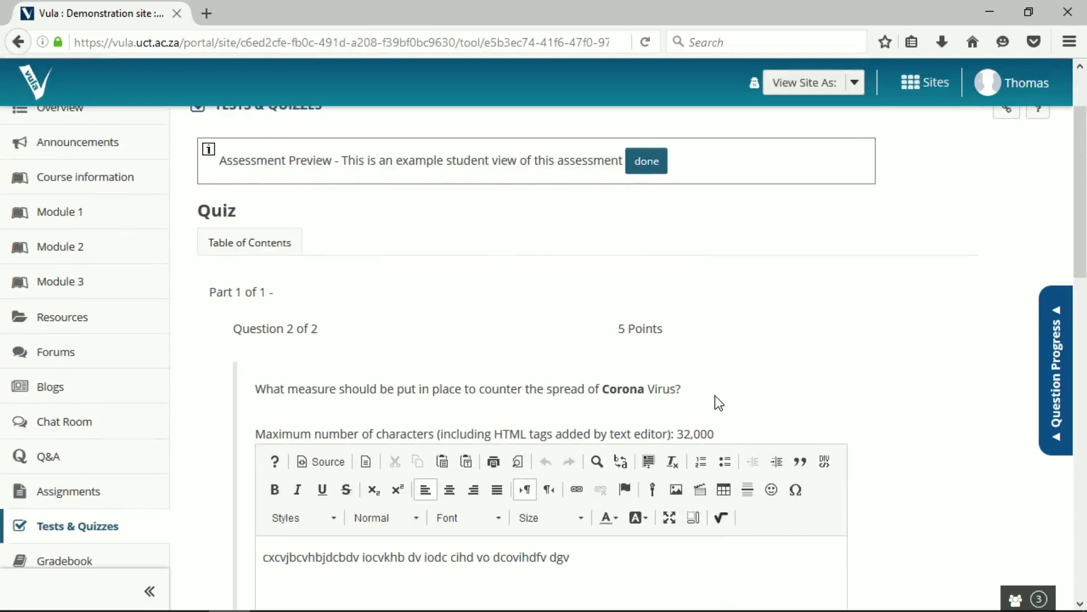
- Save the question 2 answer in the preview and proceed to submit the assessment for grading
scroll(708, 422, "down", 10)
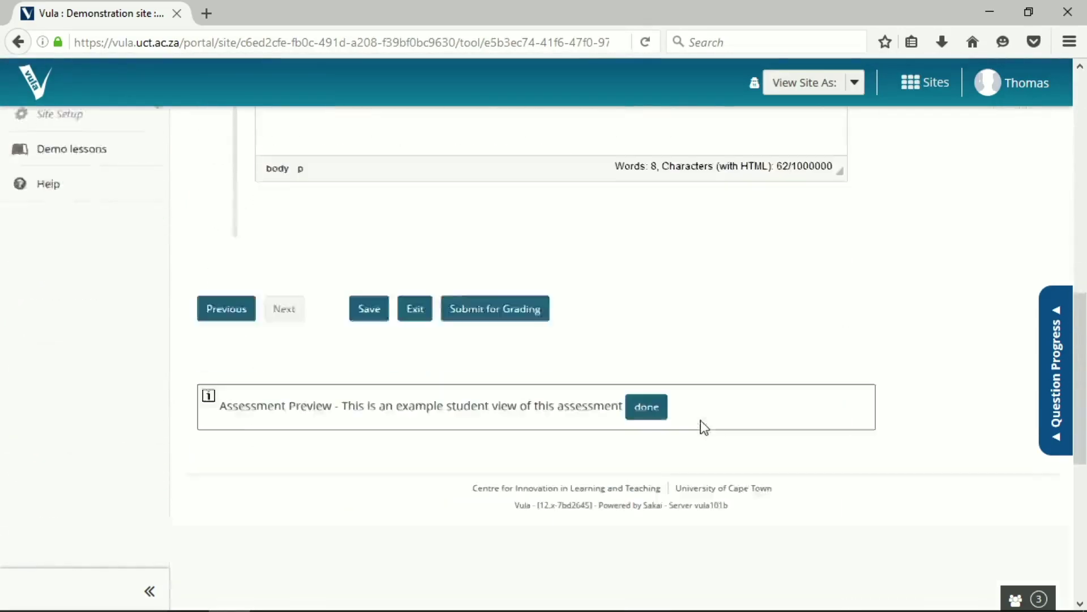
scroll(453, 425, "up", 3)
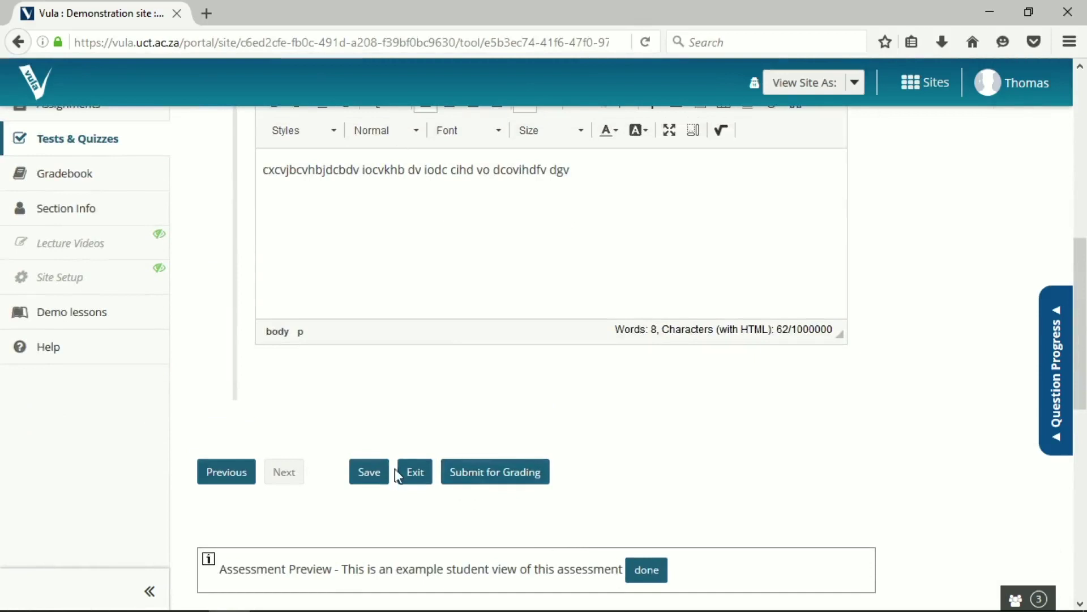
left_click(375, 471)
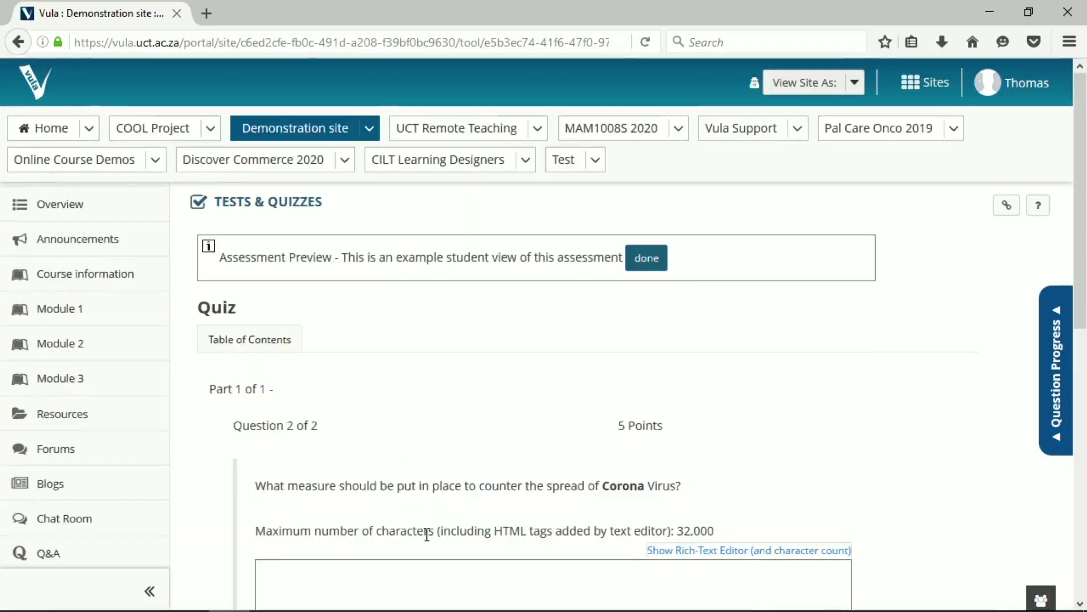
scroll(453, 453, "down", 10)
left_click(496, 403)
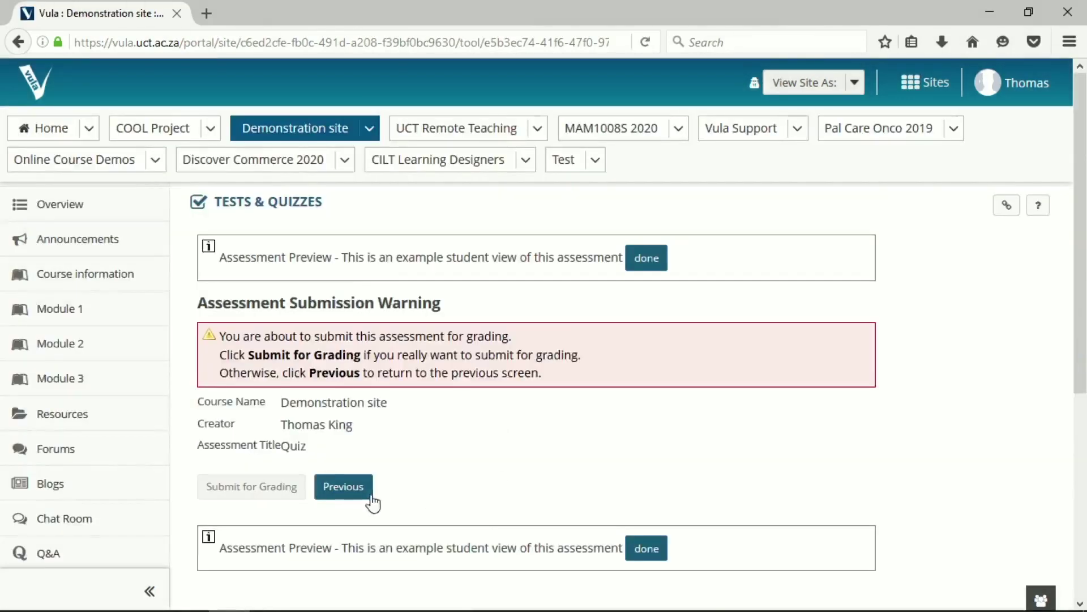
- End the student preview and return to the list of unreleased working copies in the assessments overview
left_click(647, 548)
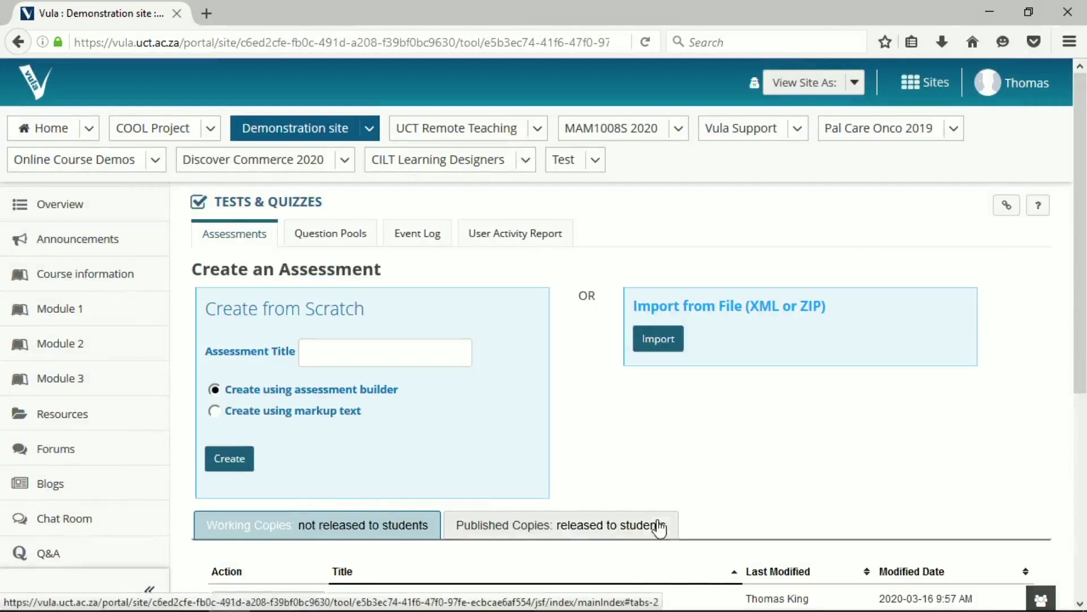
scroll(663, 544, "down", 5)
scroll(651, 578, "up", 5)
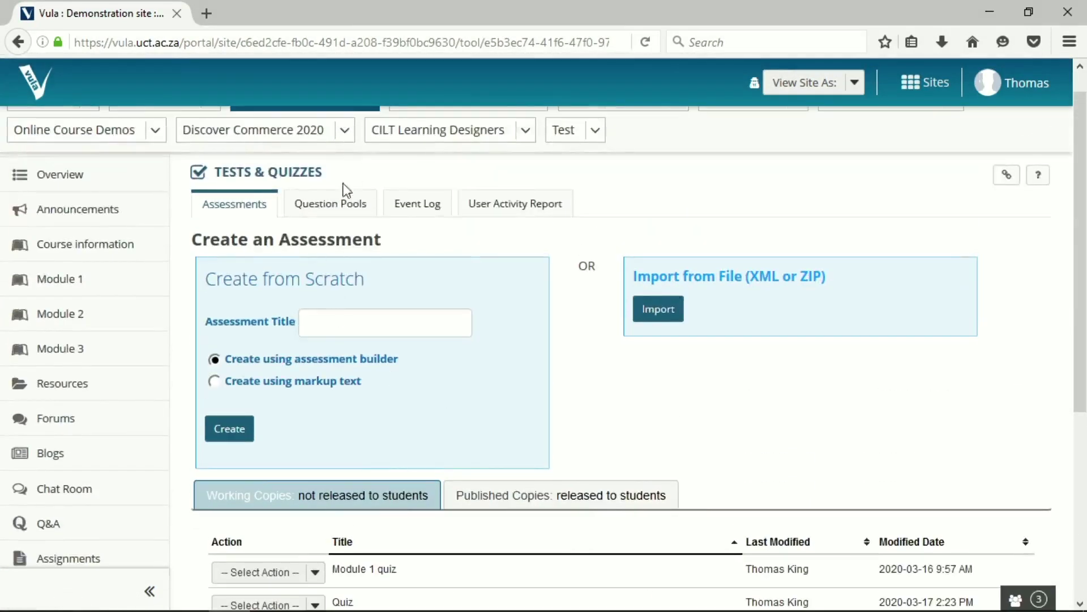
scroll(371, 566, "down", 3)
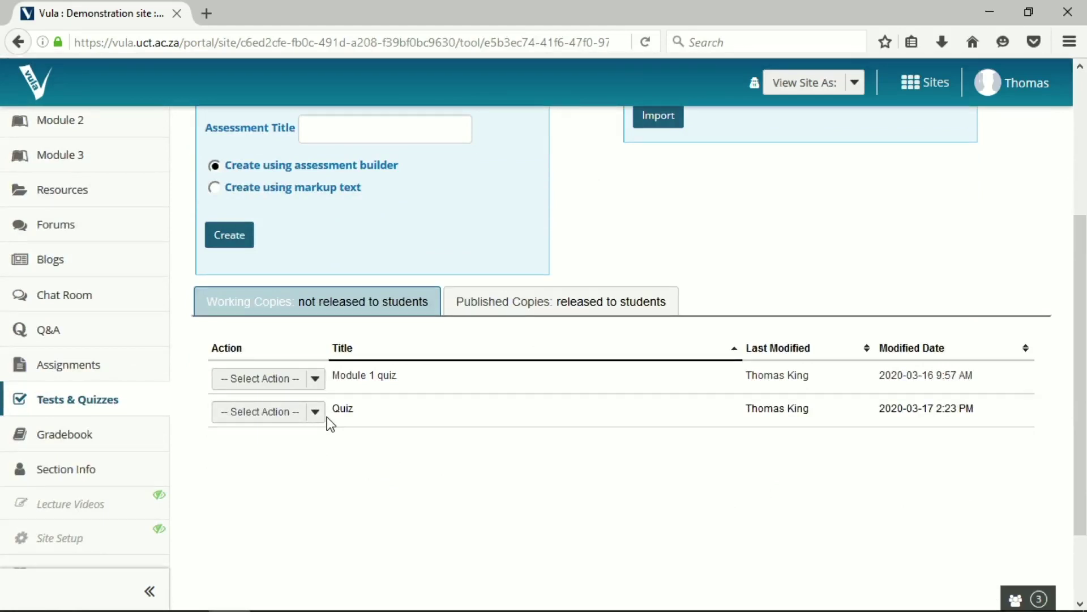
scroll(327, 416, "up", 3)
scroll(342, 440, "down", 3)
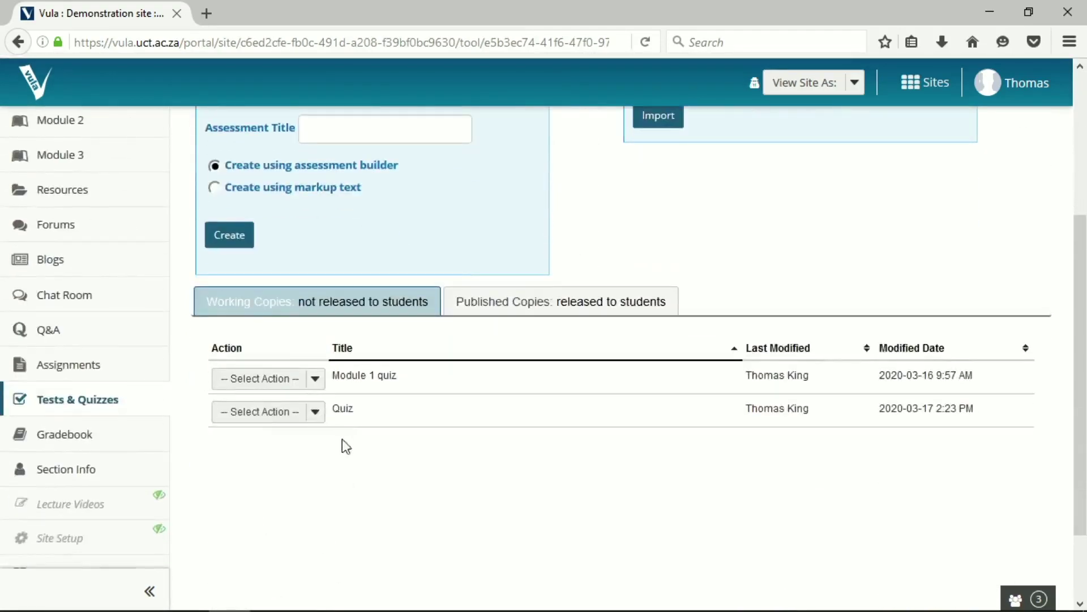
- Open the working copy "Quiz" for editing and go to its assessment settings
left_click(313, 411)
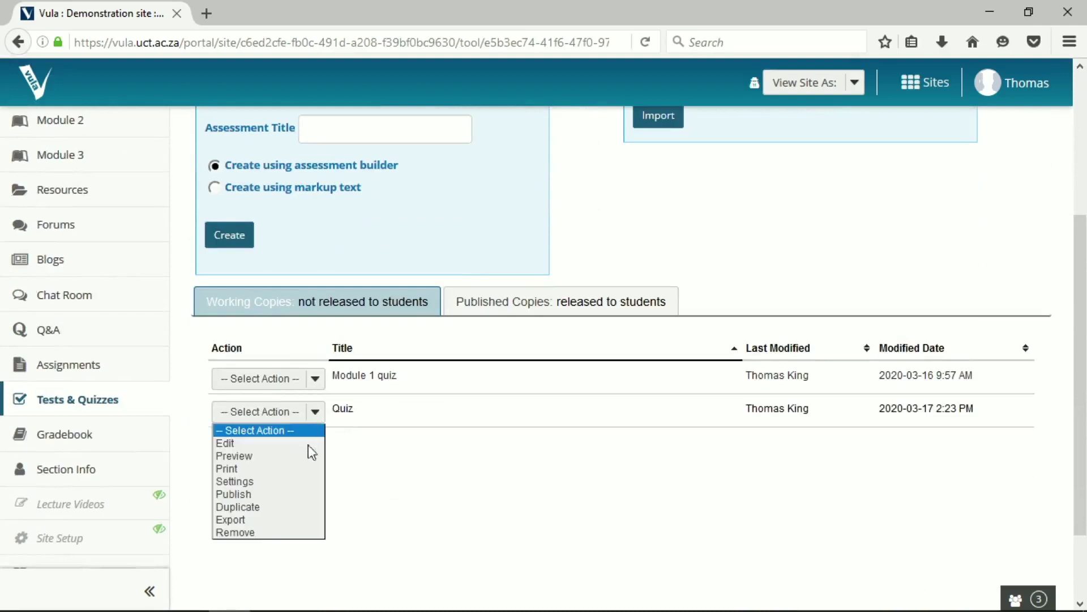
left_click(288, 443)
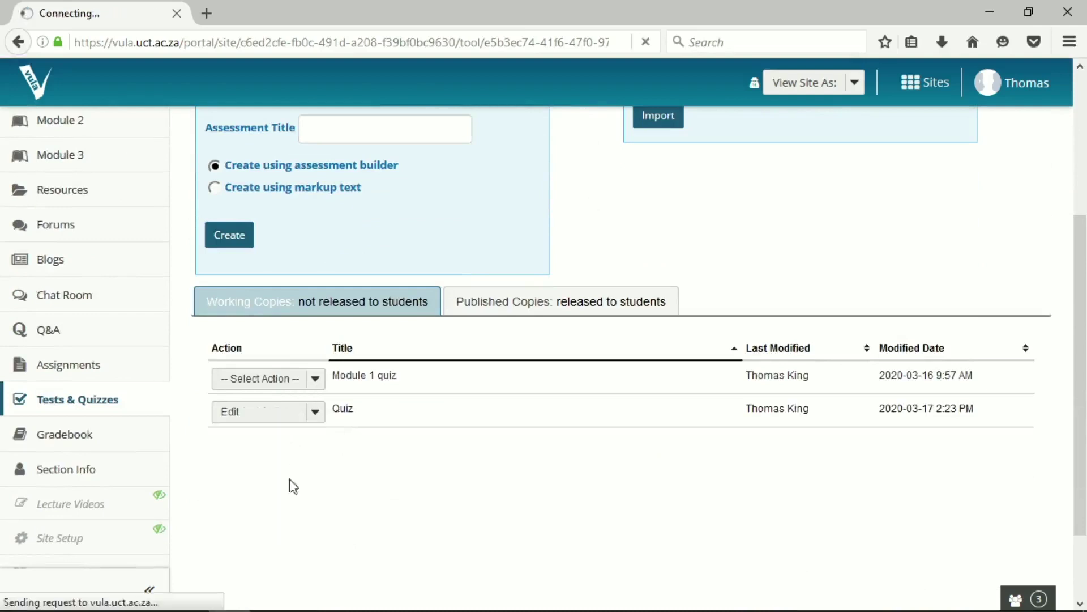
scroll(392, 505, "down", 2)
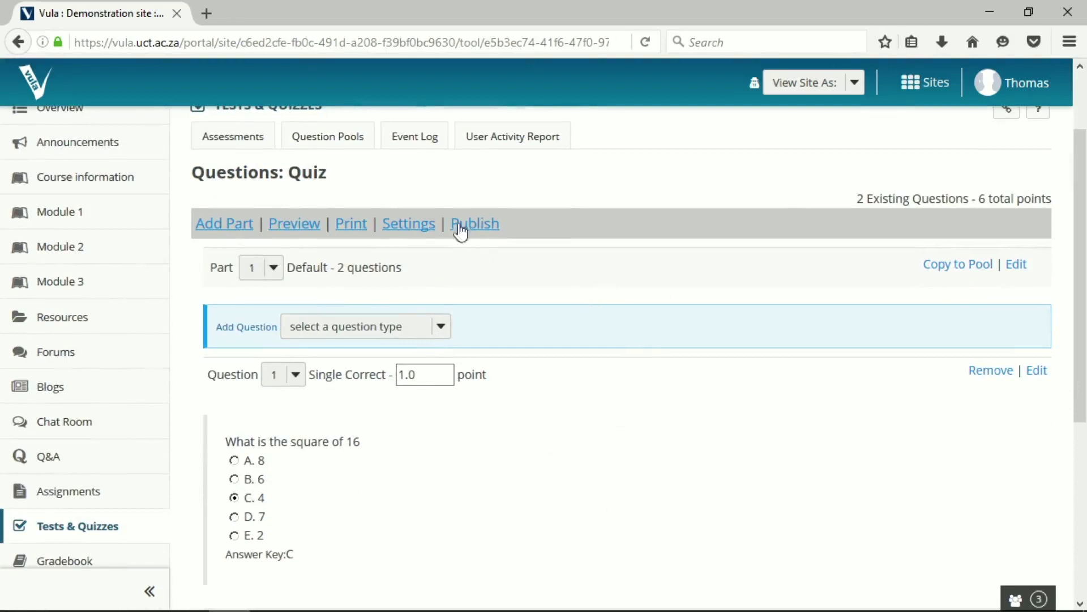
left_click(395, 225)
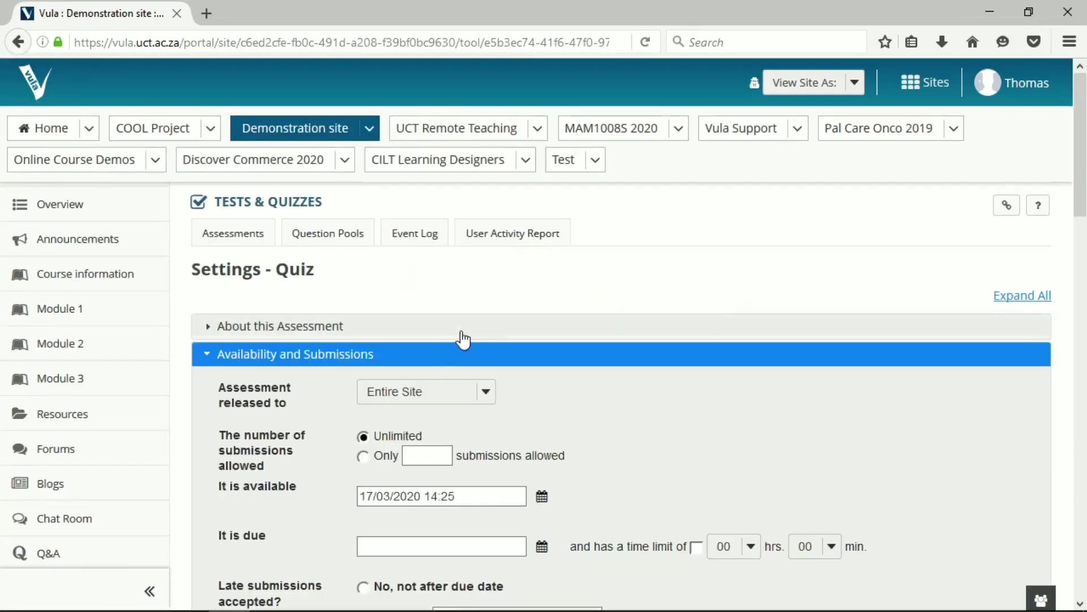
scroll(499, 373, "down", 3)
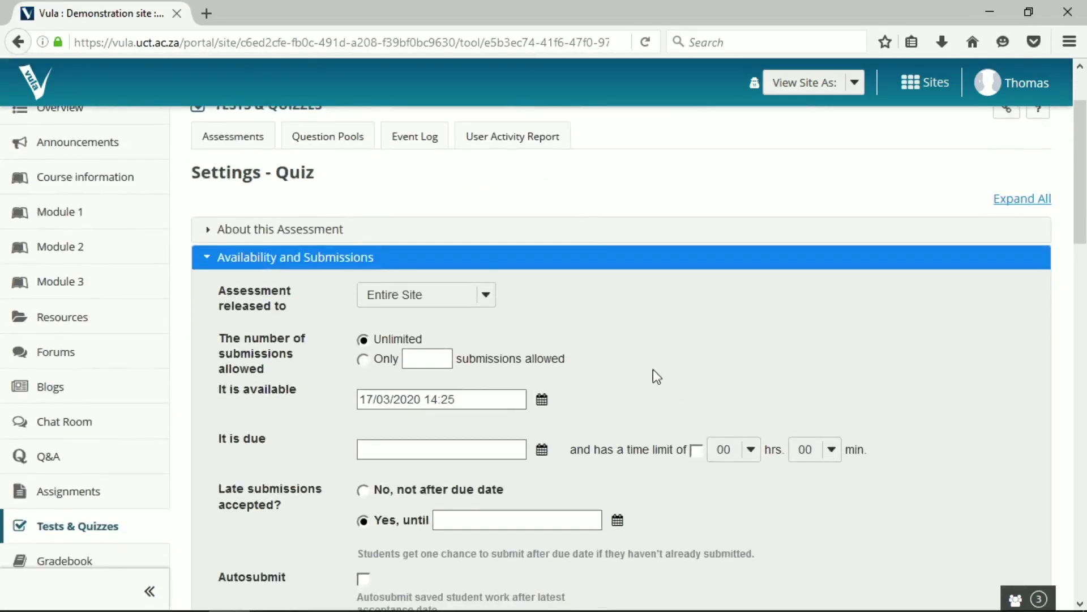
scroll(643, 371, "down", 3)
scroll(419, 249, "up", 3)
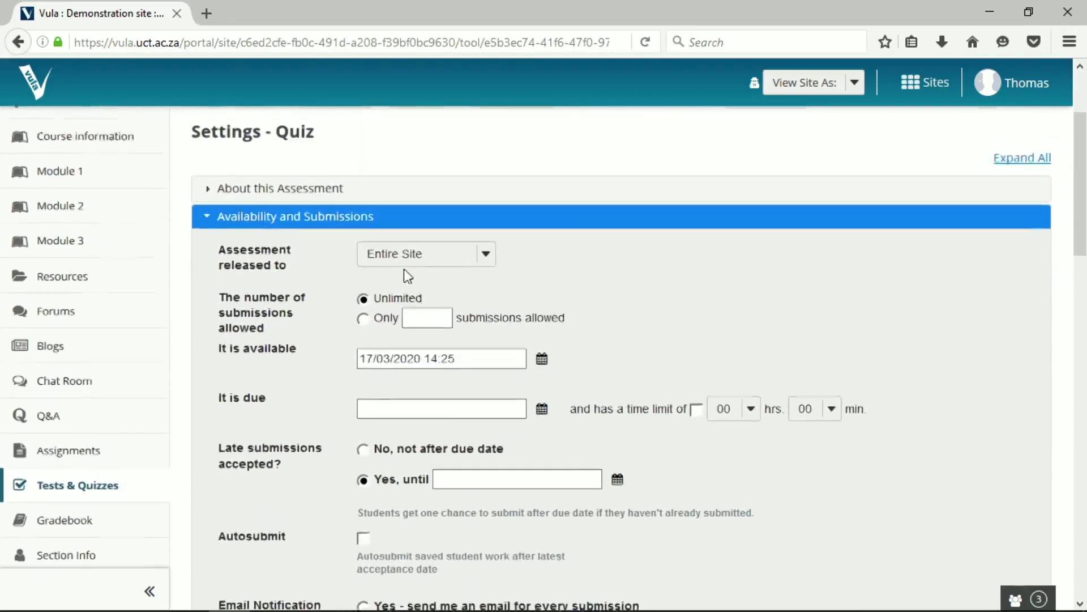
- Change the assessment's title to "Quiz 1" in its About this Assessment settings
left_click(280, 228)
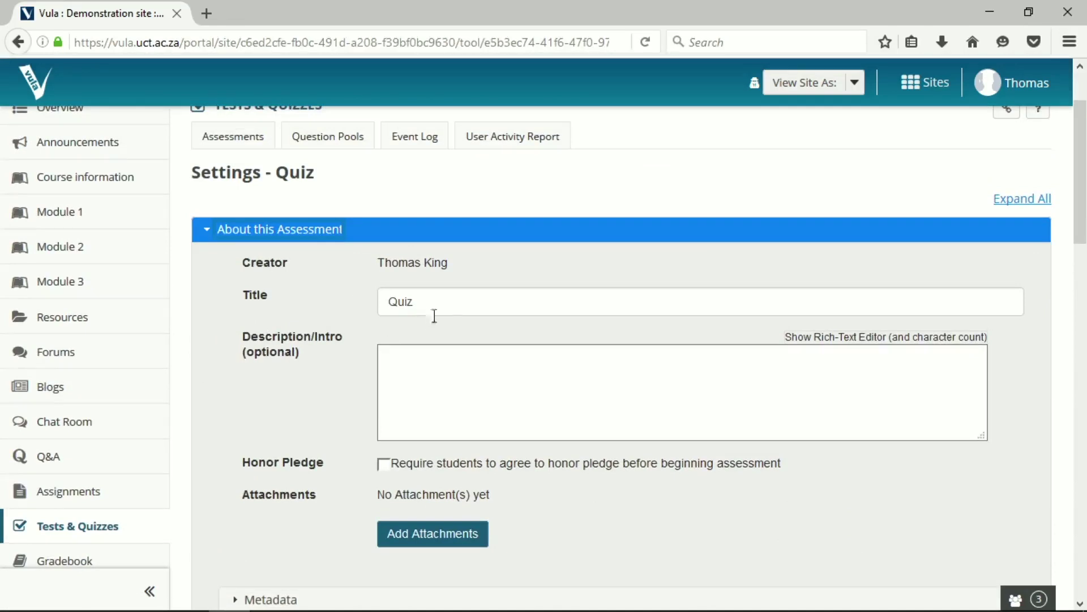
left_click_drag(469, 302, 371, 274)
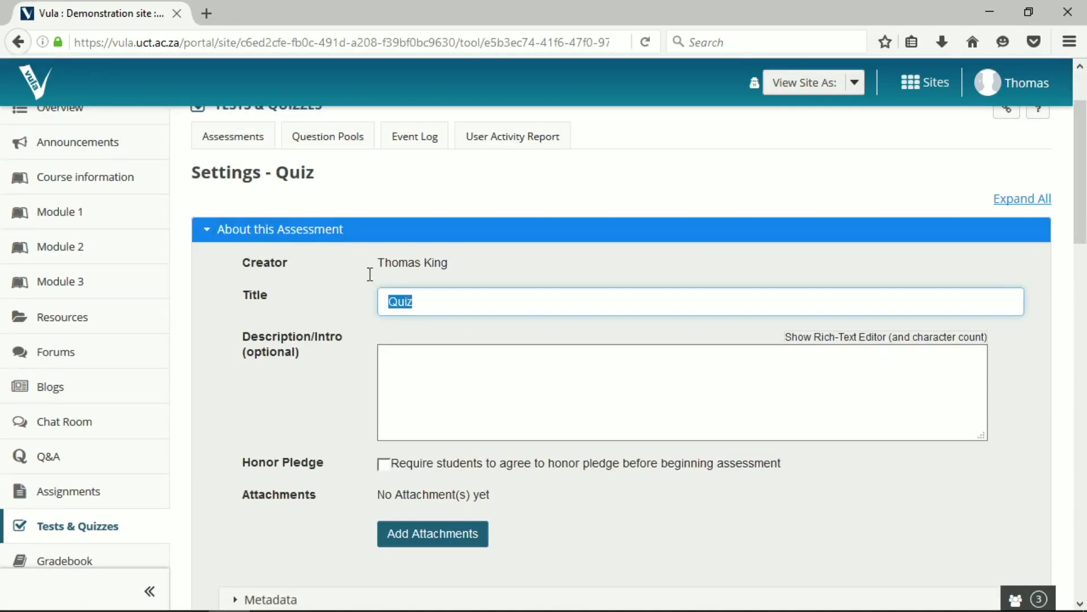
left_click(432, 294)
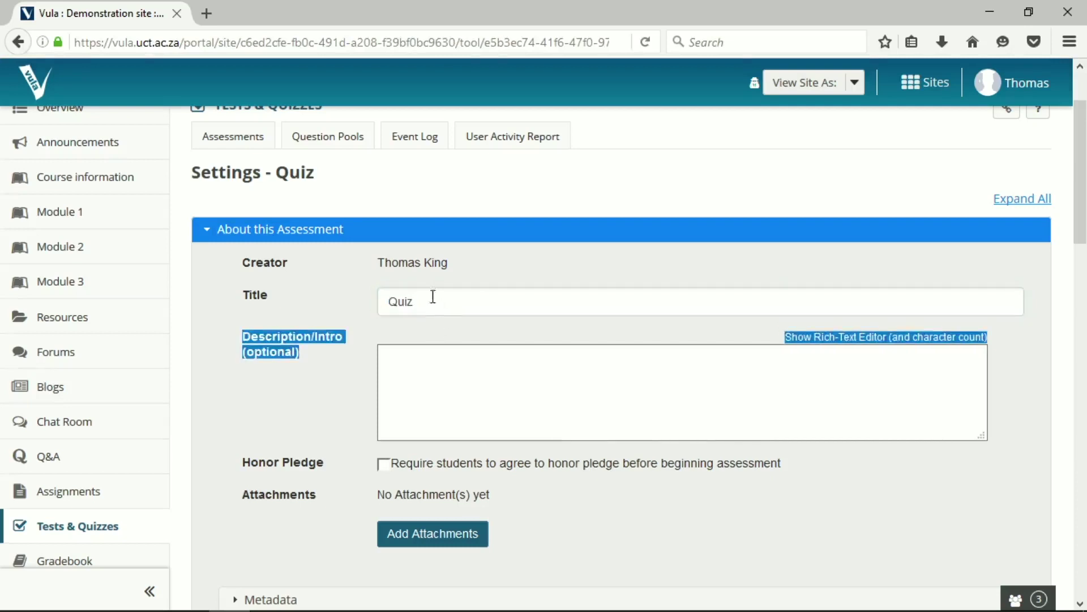
left_click(436, 298)
type("1")
left_click(498, 365)
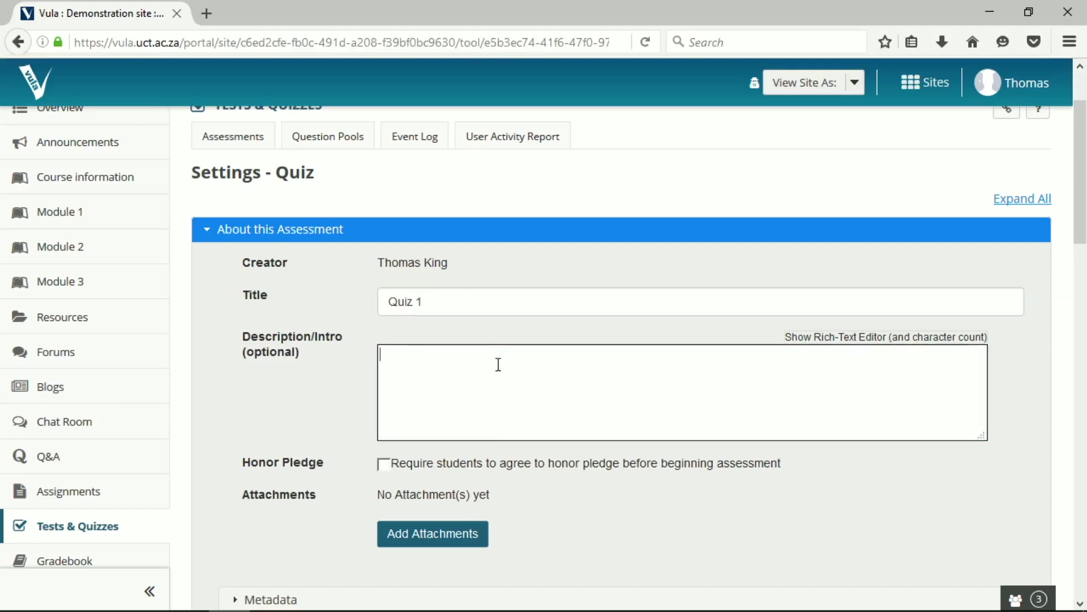
- Leave the optional description empty and require students to agree to the honor pledge before beginning the assessment
left_click_drag(355, 334, 251, 346)
left_click(434, 377)
scroll(495, 379, "down", 3)
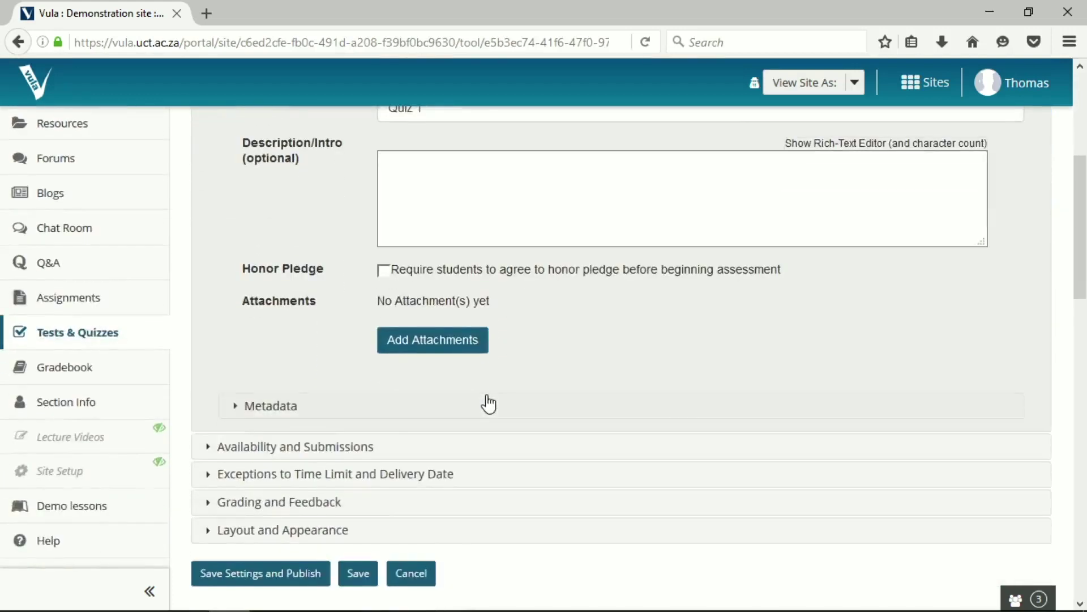
scroll(487, 403, "down", 2)
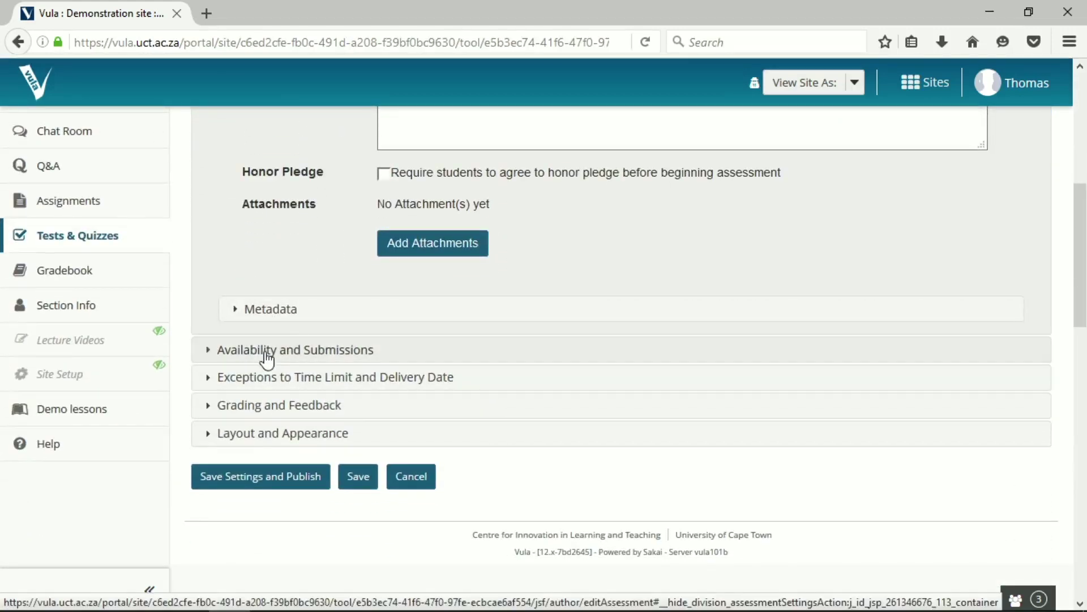
scroll(300, 309, "up", 2)
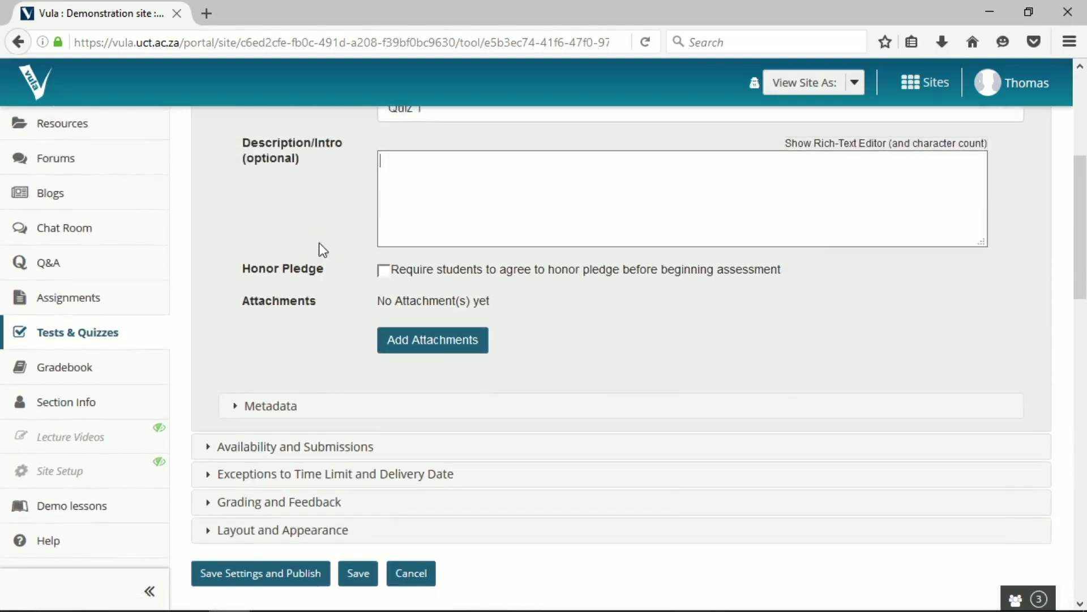
left_click_drag(799, 275, 419, 244)
left_click(308, 259)
double_click(251, 266)
left_click(252, 267)
left_click_drag(395, 270, 782, 274)
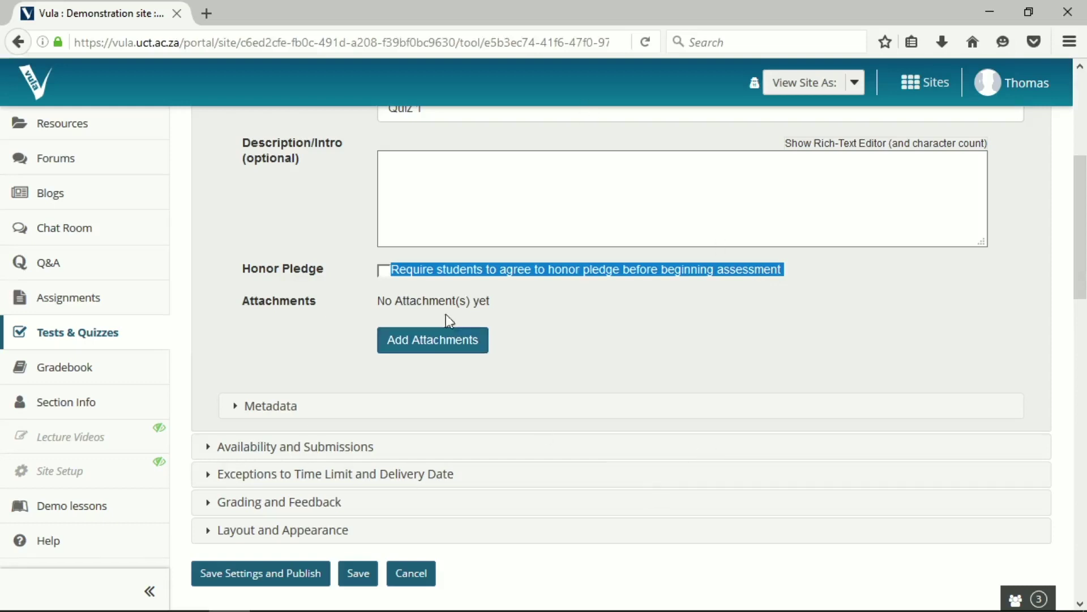
left_click(385, 272)
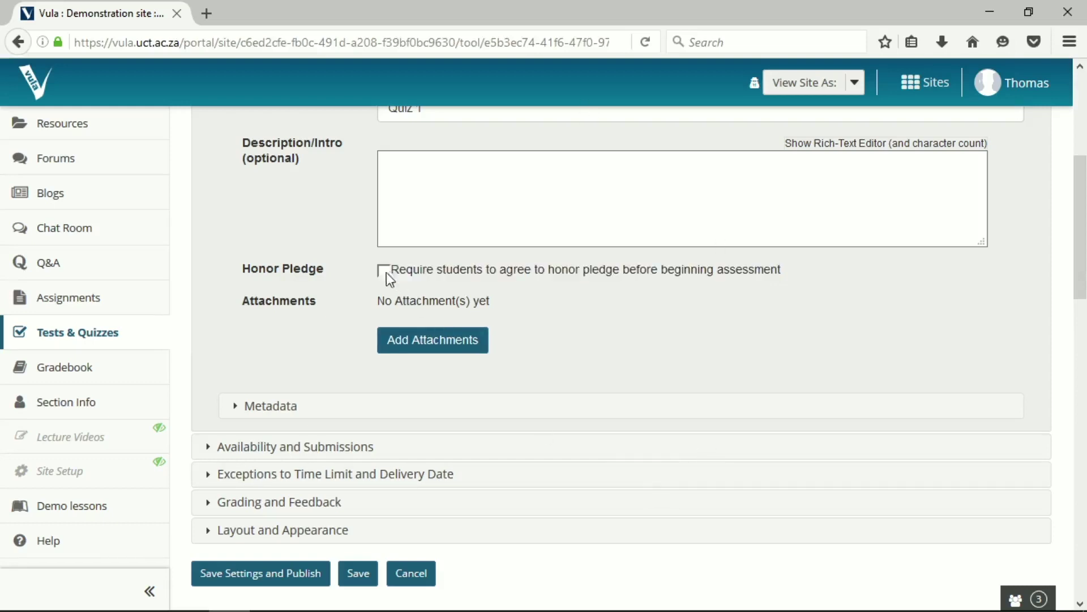
left_click(384, 272)
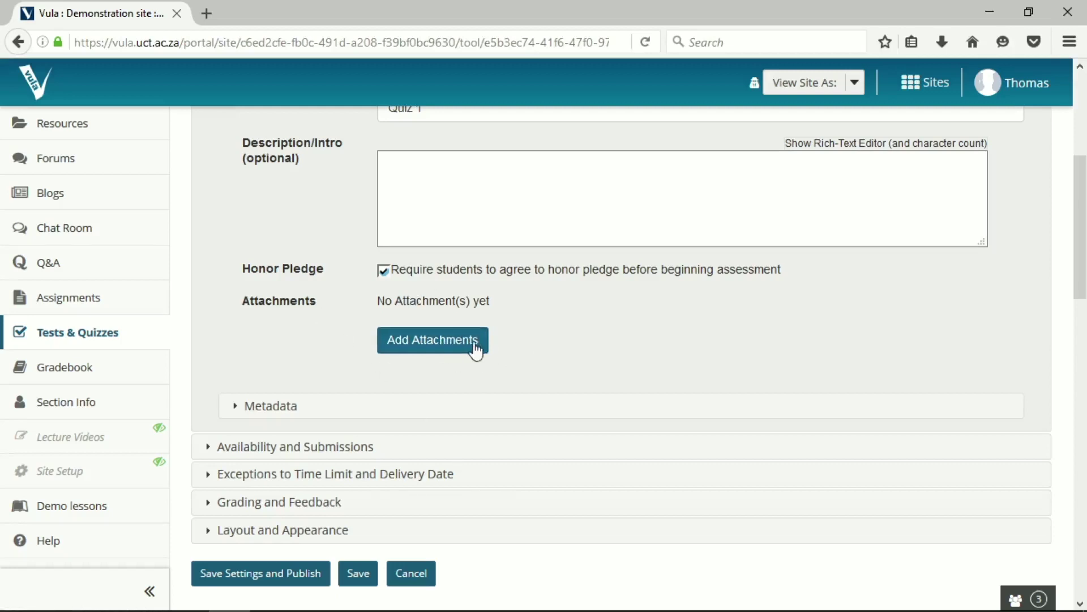
- Expand the Availability and Submissions settings and look over their options
scroll(488, 350, "down", 3)
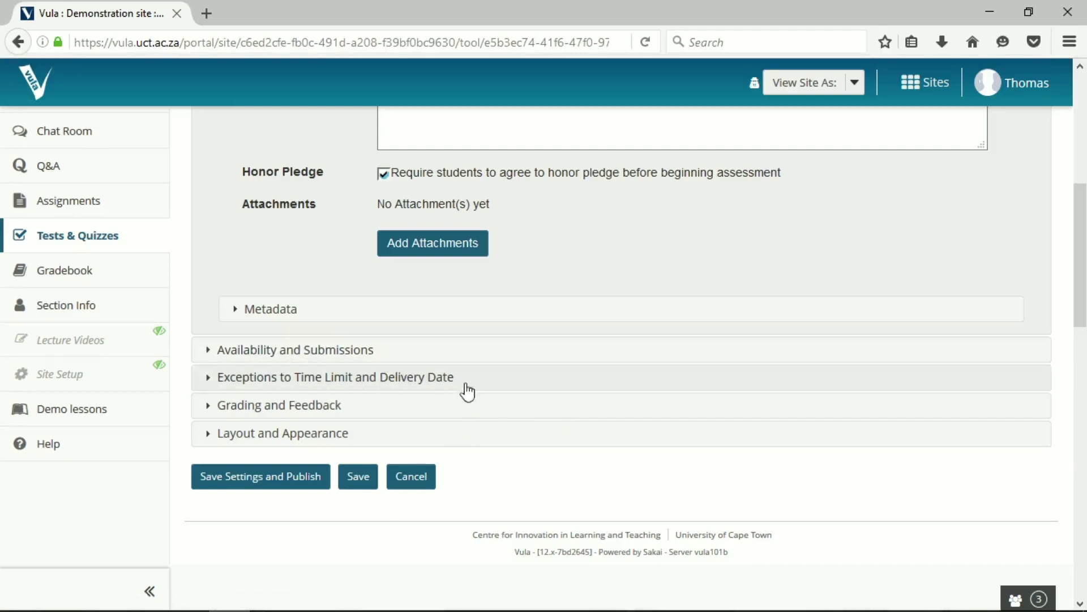
left_click(313, 355)
scroll(796, 575, "down", 5)
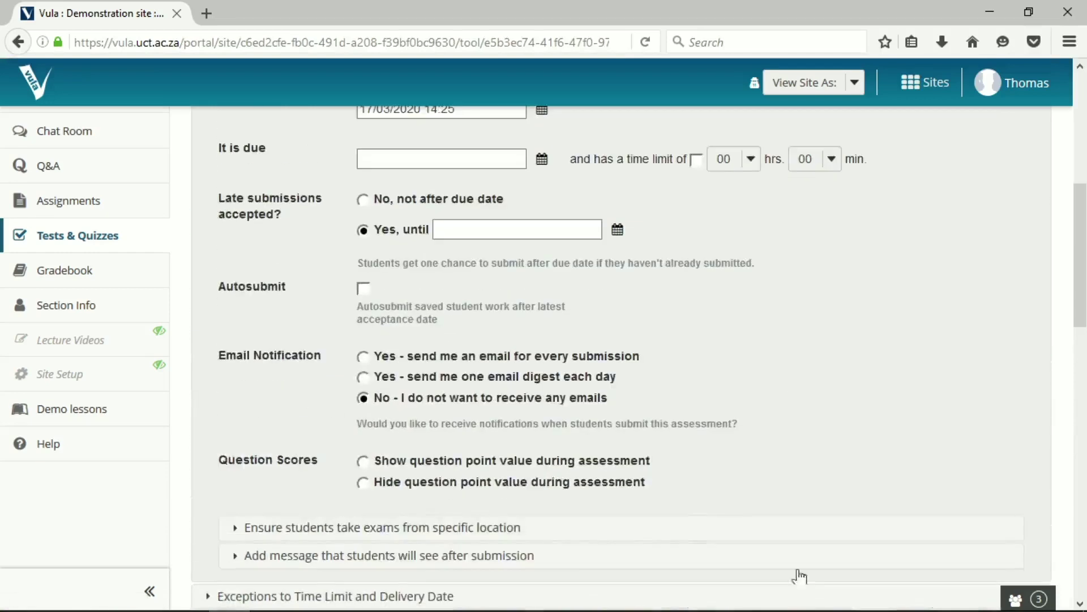
scroll(964, 541, "up", 2)
scroll(965, 541, "up", 2)
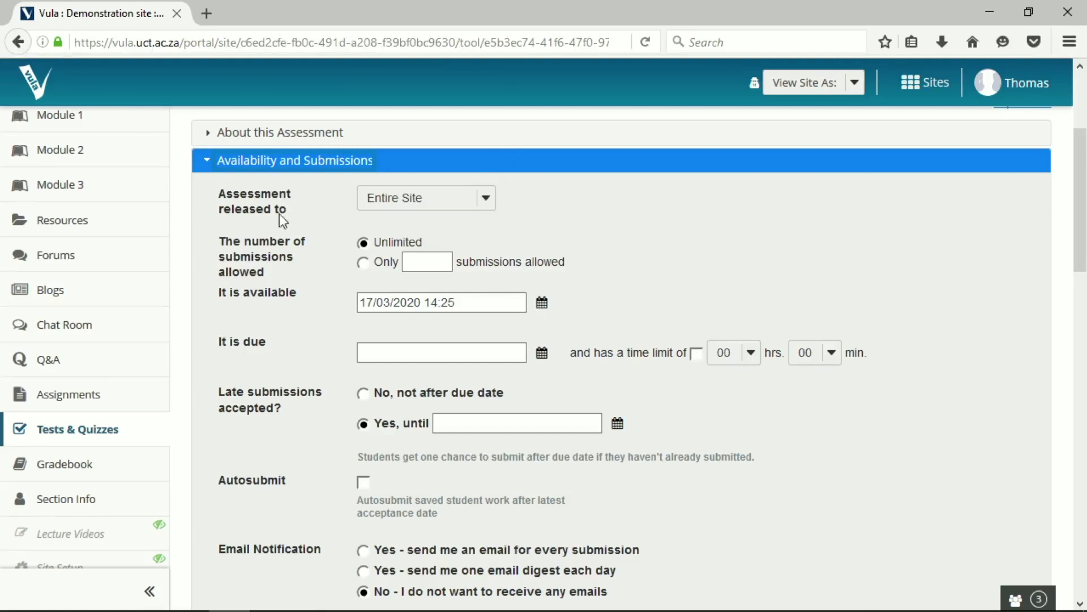
- Review the audiences the assessment can be released to and keep Entire Site selected
left_click_drag(222, 181, 225, 183)
left_click(405, 202)
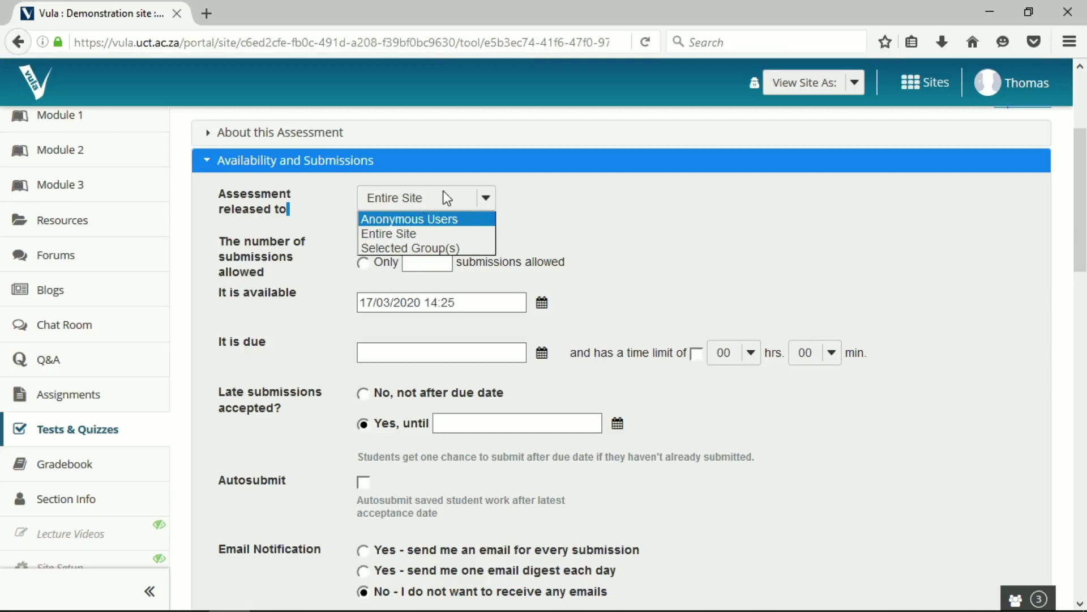
left_click(634, 237)
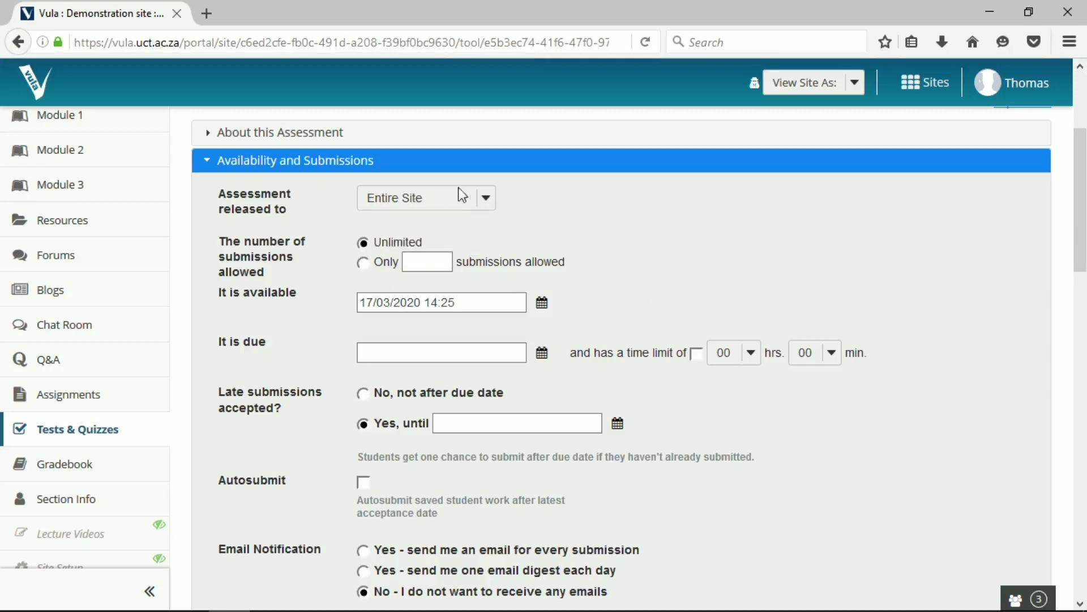
left_click(487, 199)
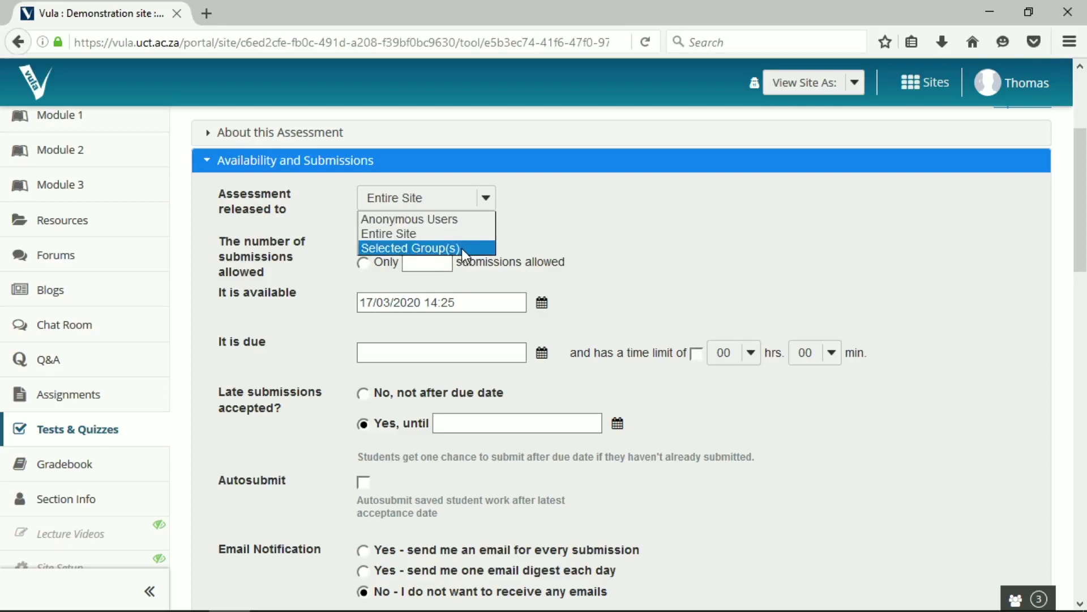
left_click(436, 231)
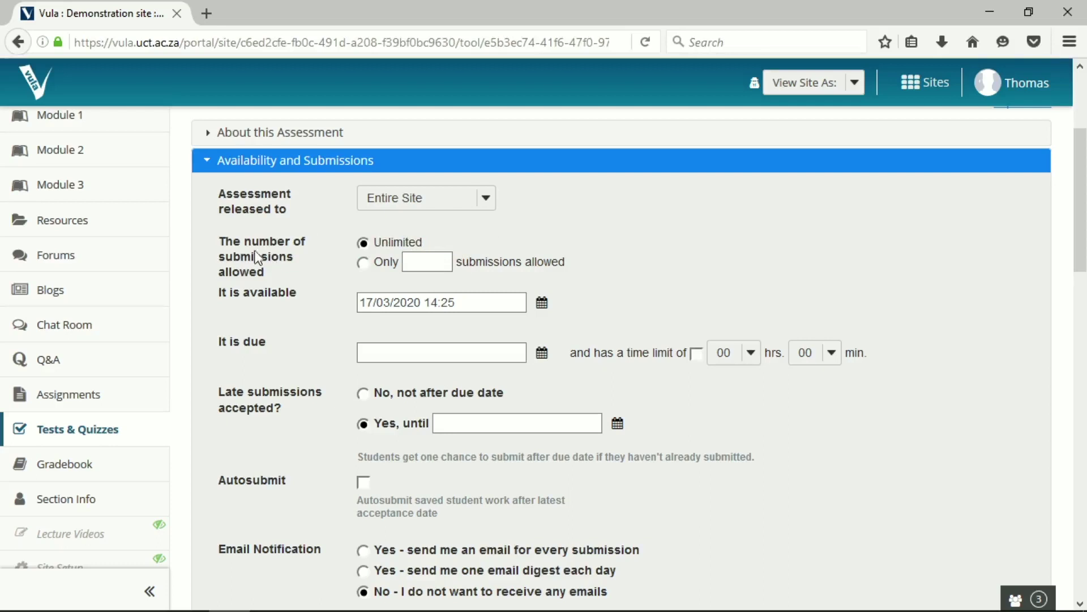
- Limit the number of submissions allowed for the assessment to only 1
left_click_drag(232, 244, 313, 277)
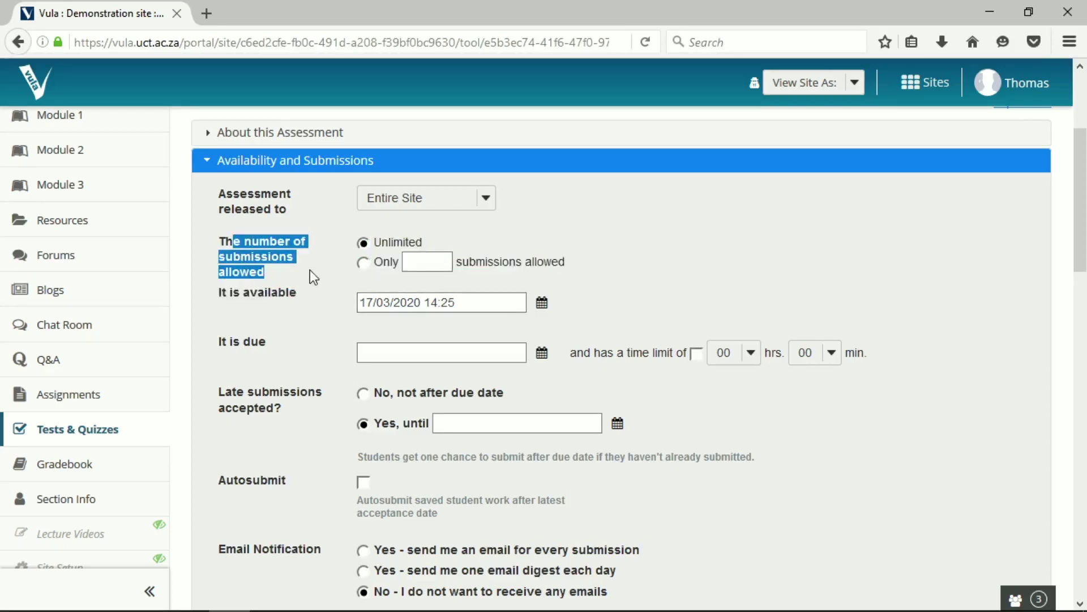
left_click(578, 241)
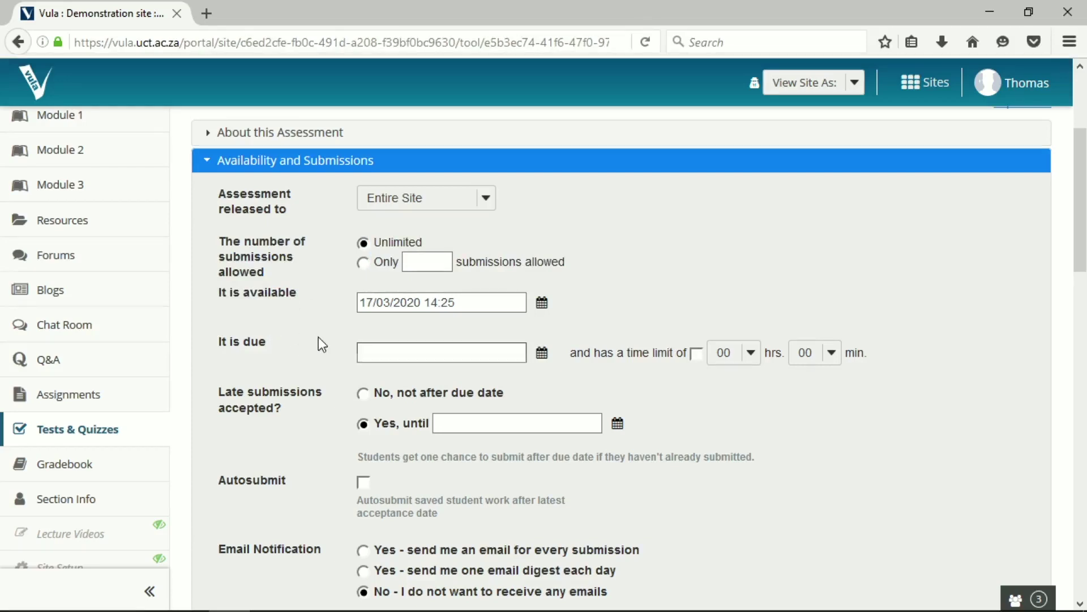
left_click(361, 263)
left_click(429, 262)
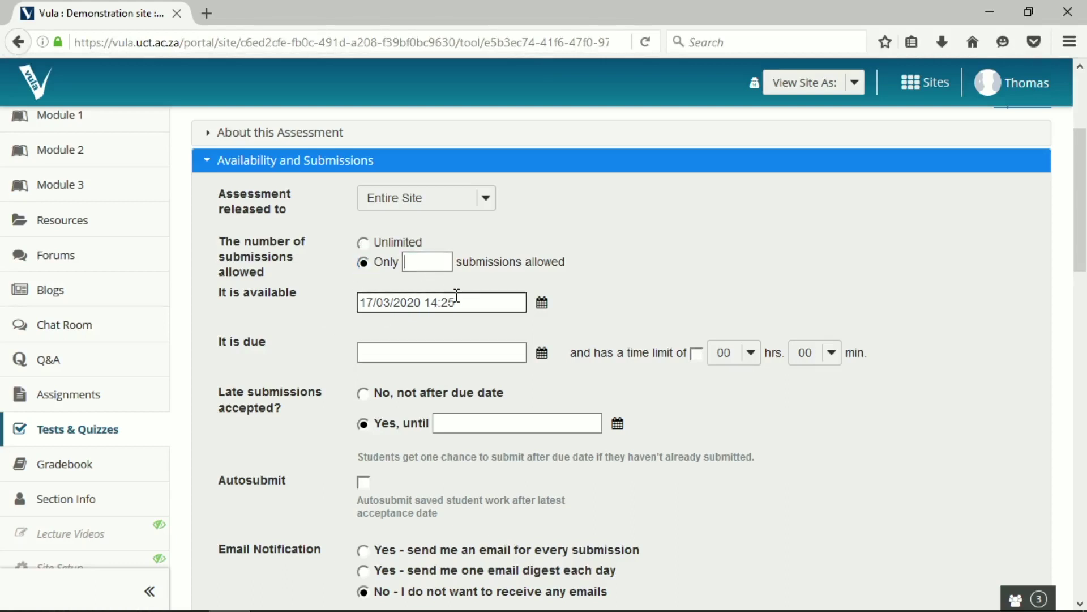
type("1")
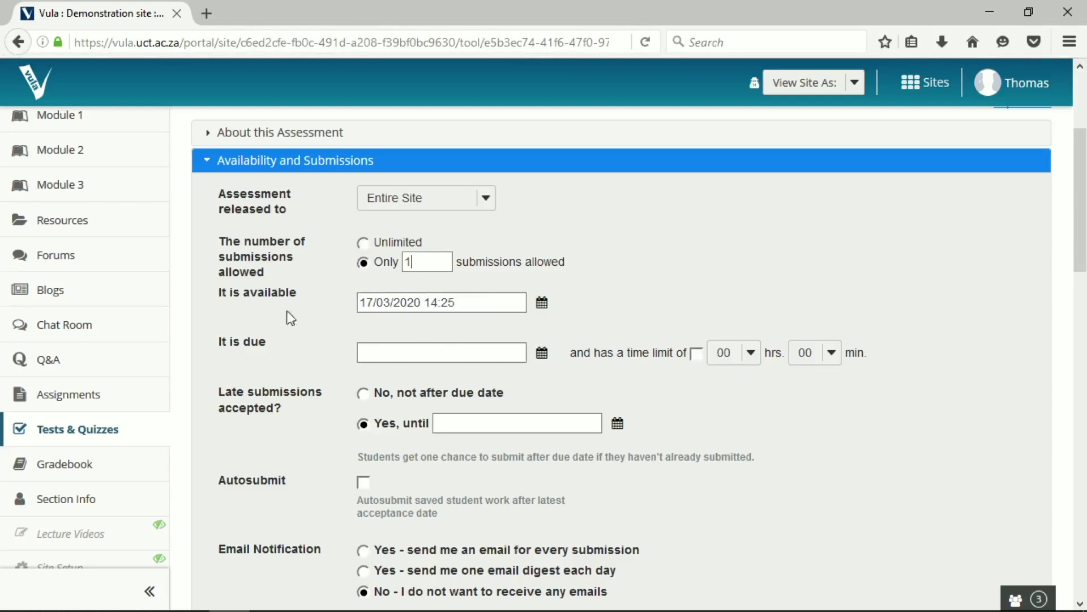
- Set the assessment's available date and time to 17/03/2020 13:00
triple_click(226, 292)
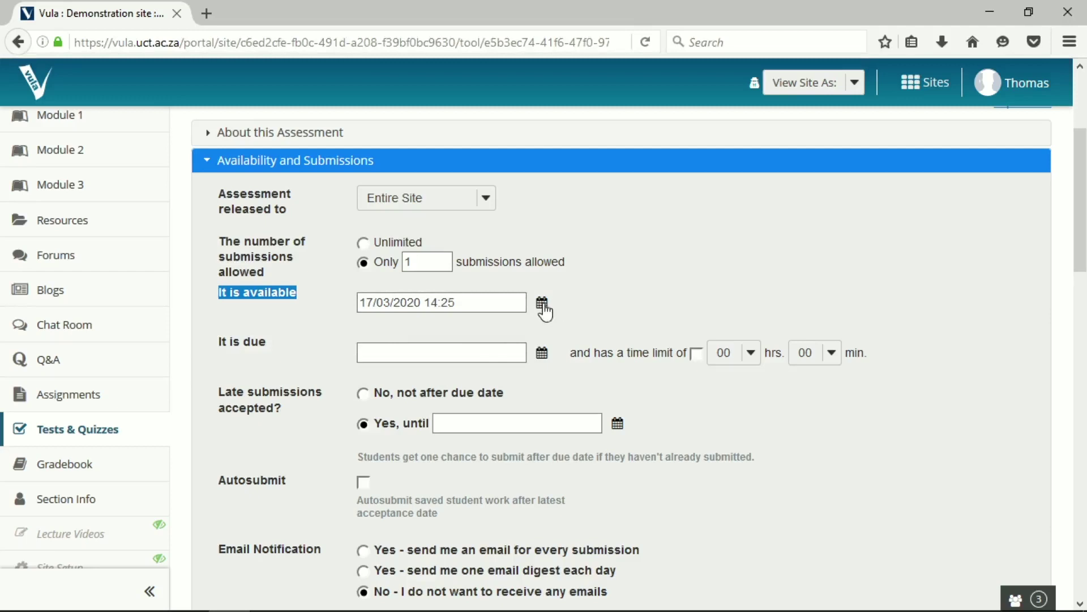
left_click(376, 302)
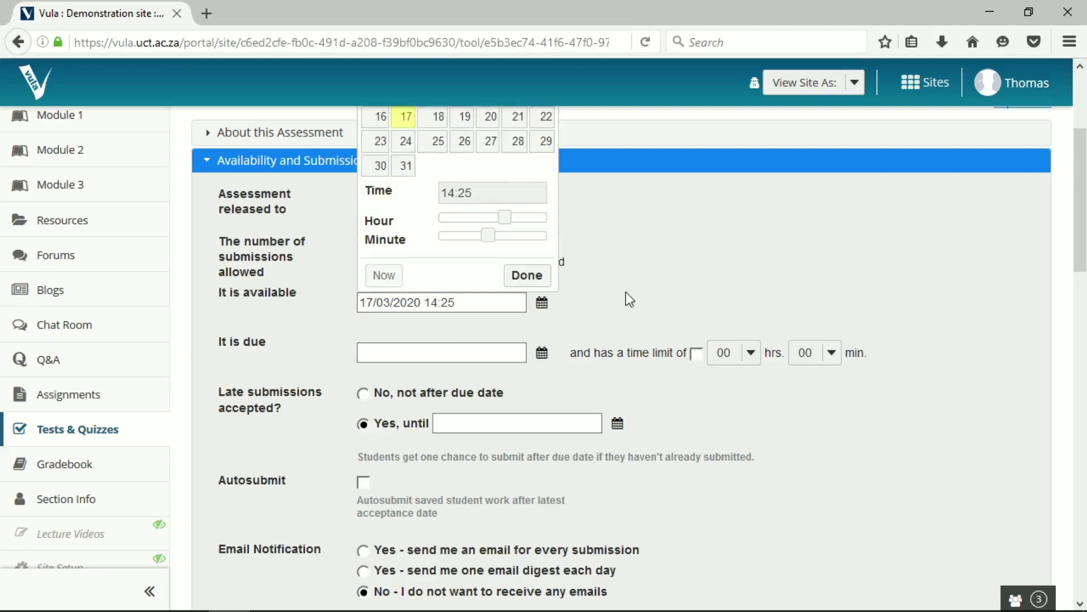
left_click(579, 312)
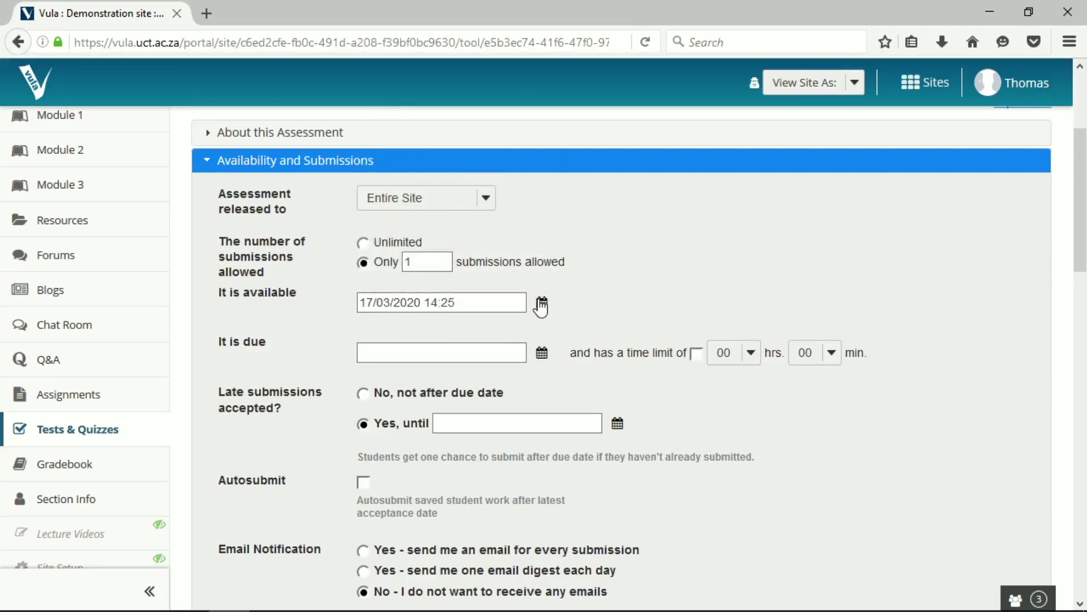
left_click(544, 308)
scroll(535, 320, "up", 3)
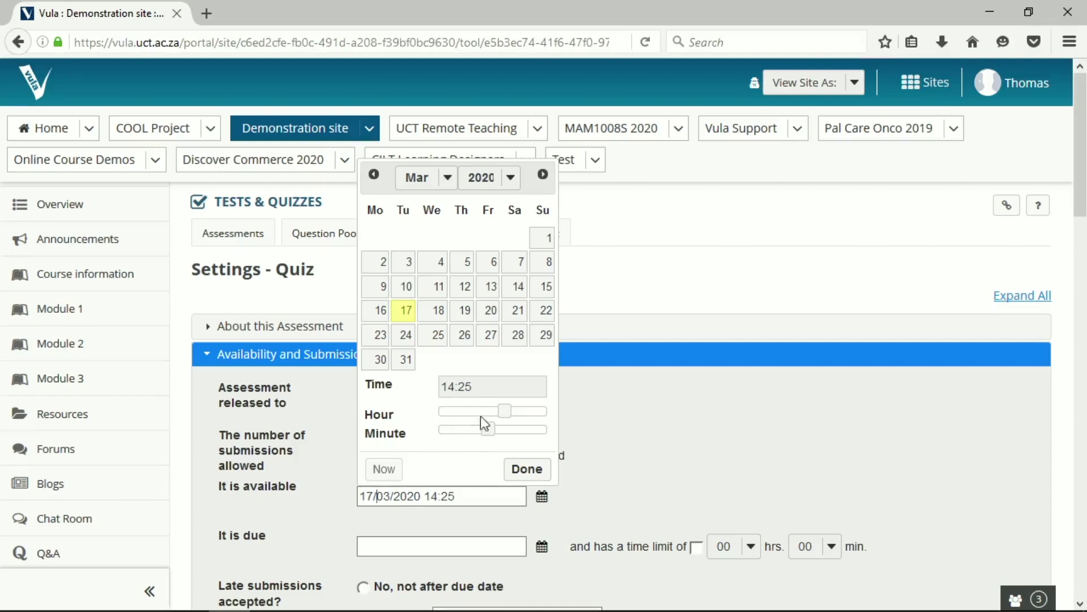
left_click_drag(504, 412, 444, 435)
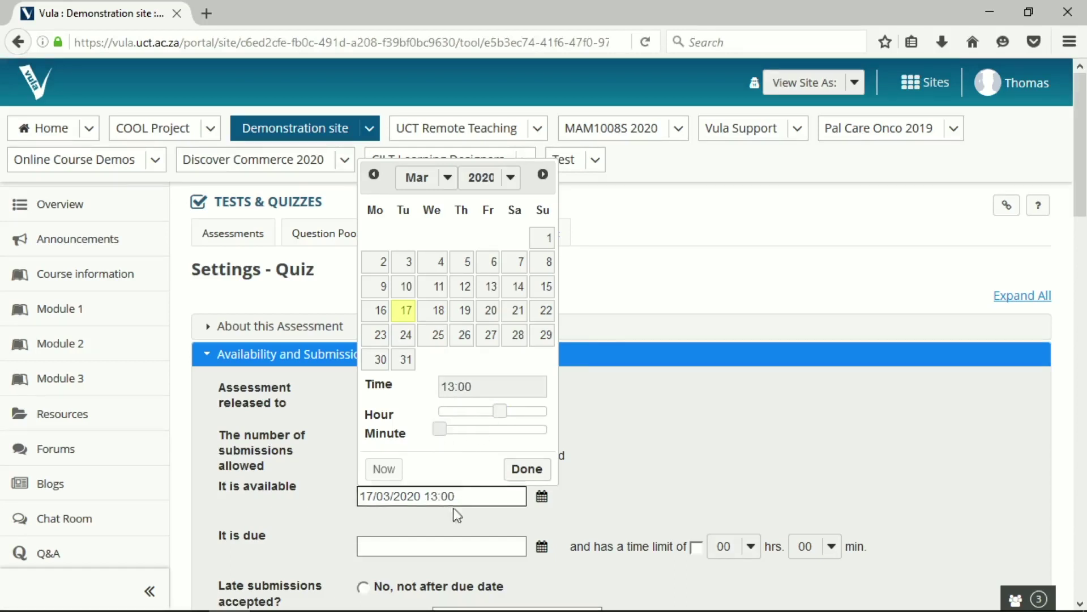
left_click(525, 470)
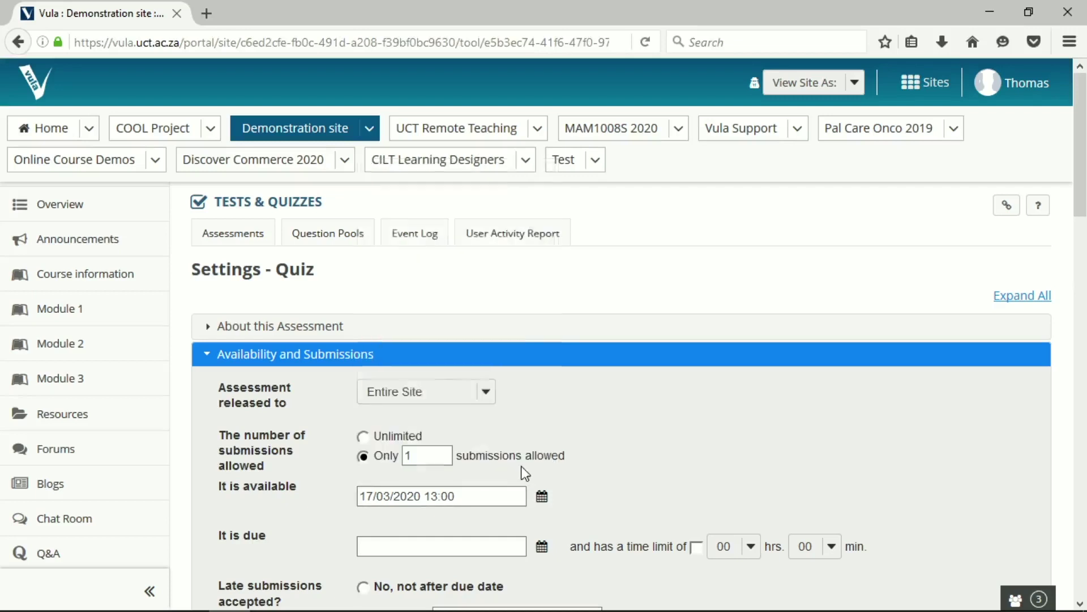
- Set the assessment's due date and time to 20/03/2020 20:00
scroll(708, 482, "down", 3)
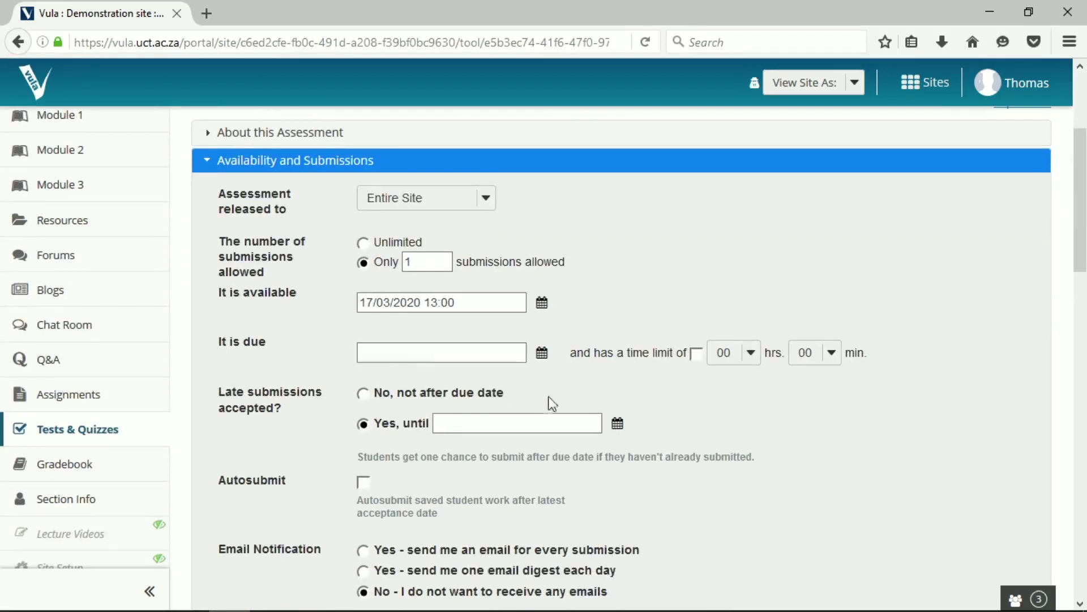
left_click(541, 354)
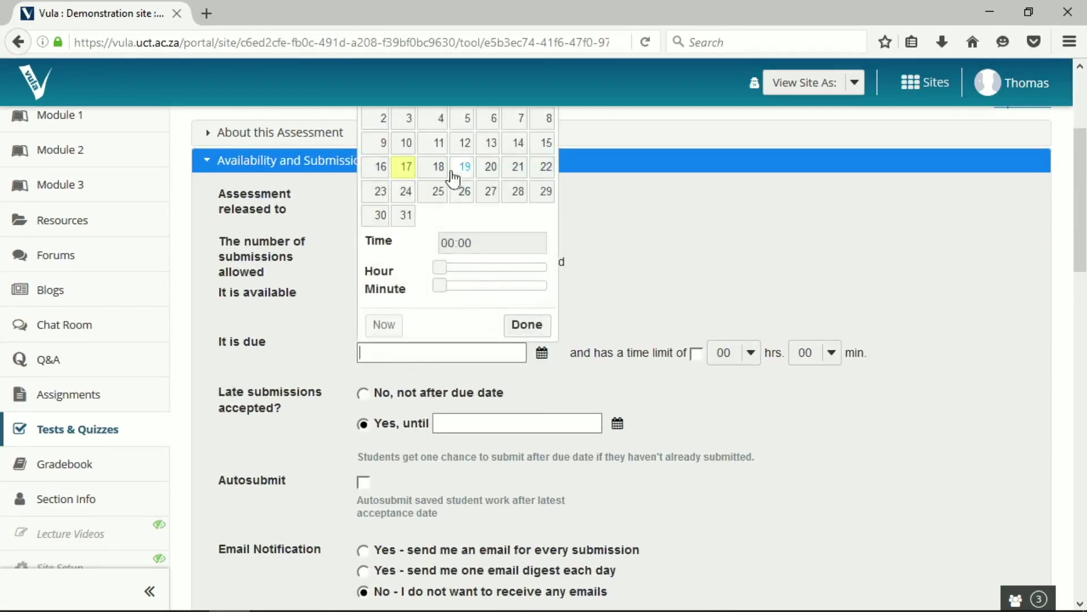
scroll(492, 205, "up", 2)
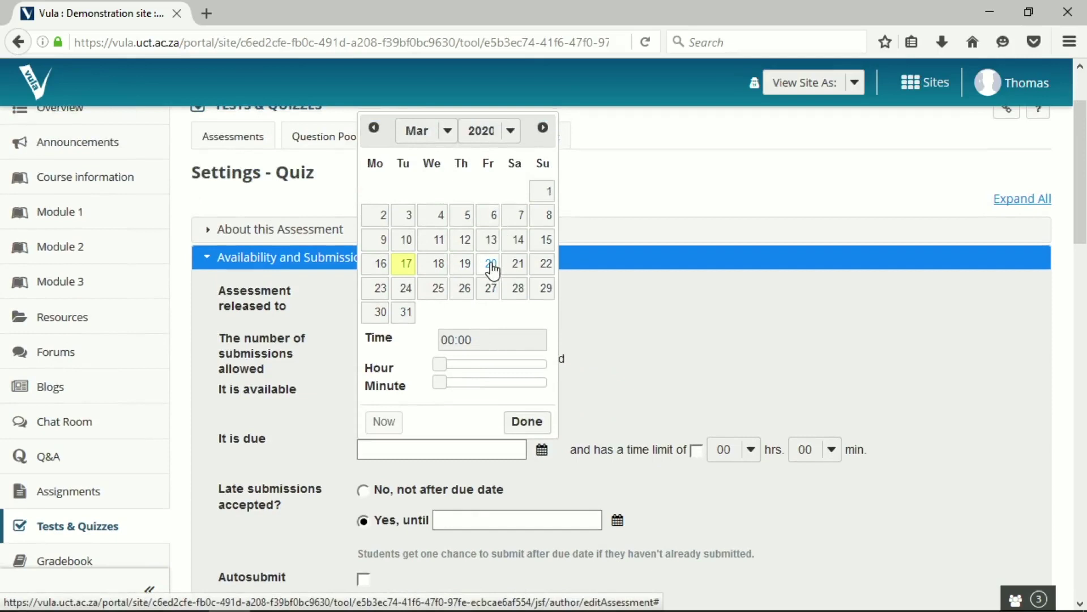
left_click(490, 271)
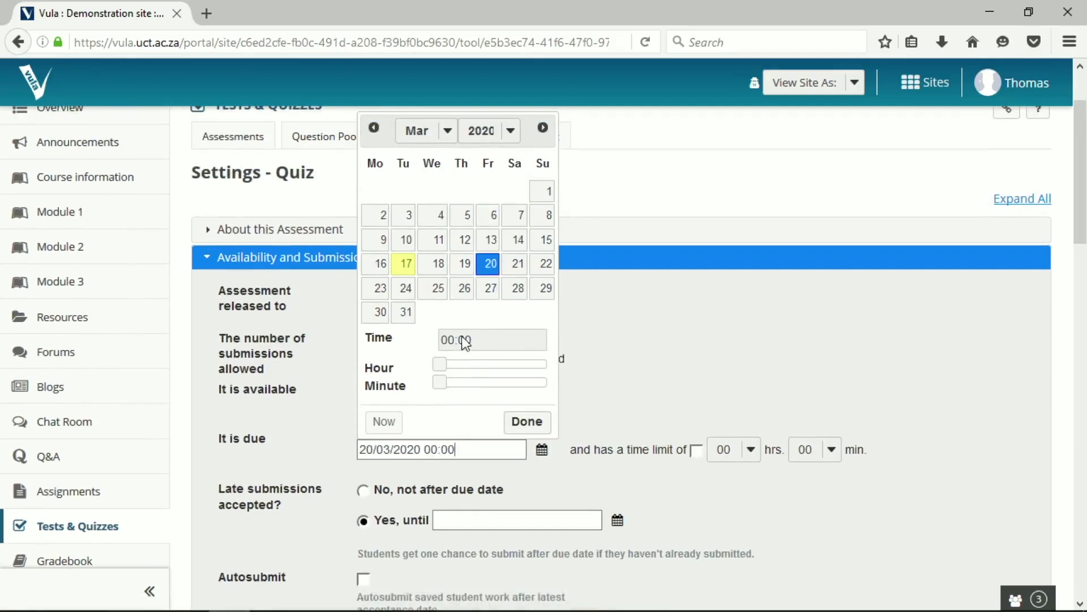
left_click_drag(442, 364, 532, 383)
left_click(526, 422)
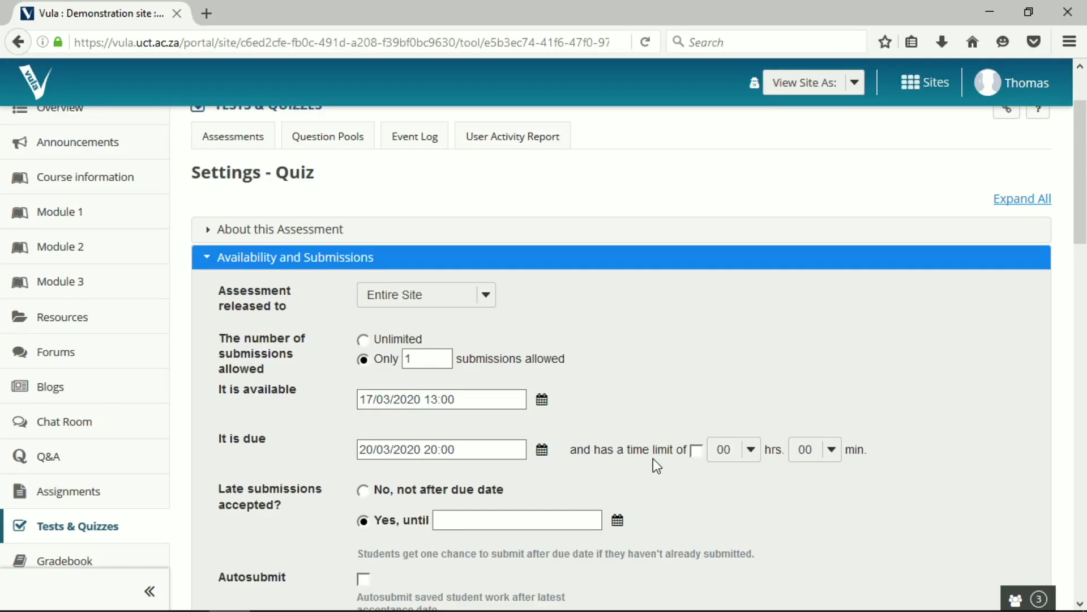
- Enable a time limit for the assessment and set it to 30 minutes
left_click_drag(571, 449, 655, 469)
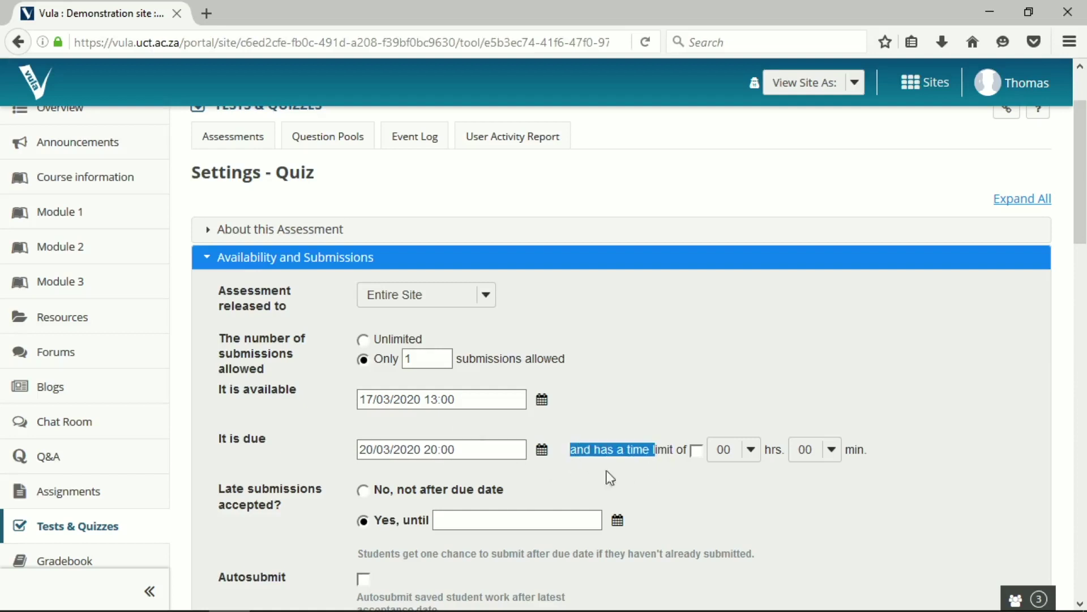
left_click(697, 451)
left_click(831, 456)
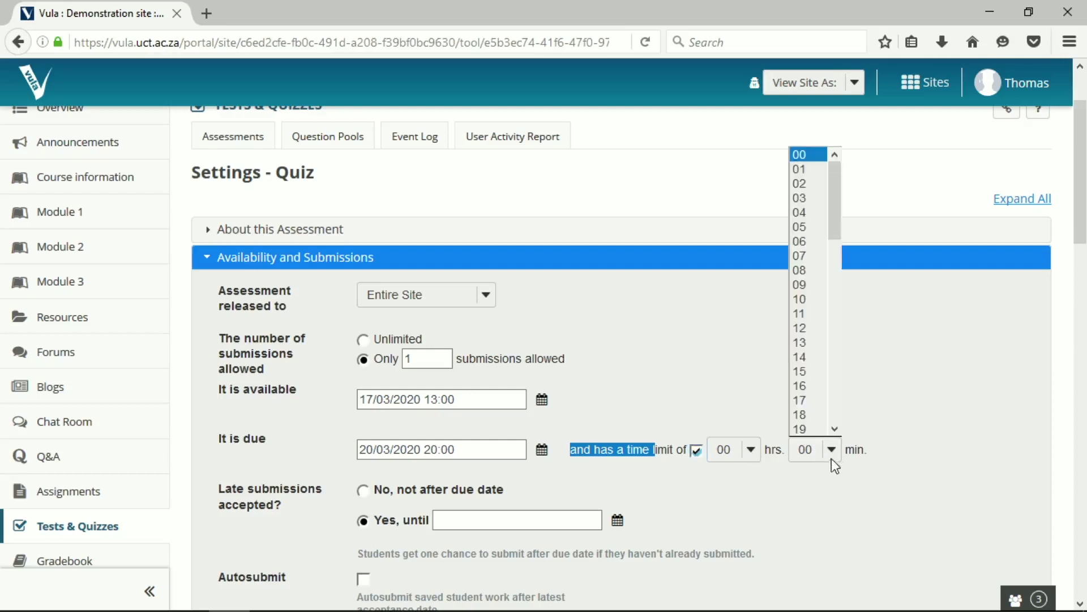
left_click_drag(831, 200, 816, 362)
scroll(803, 238, "up", 2)
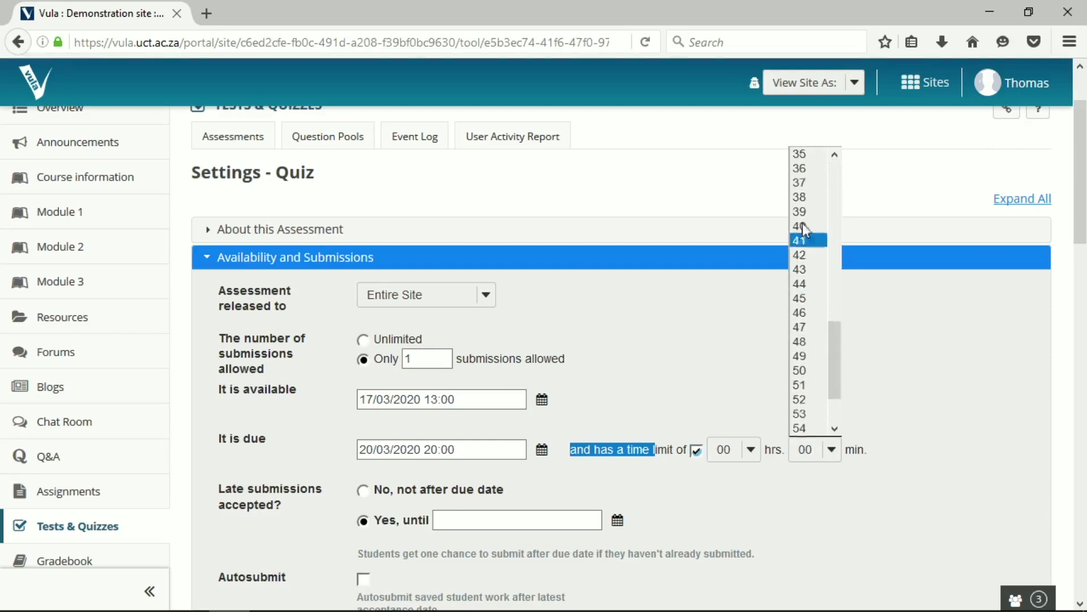
scroll(808, 185, "up", 1)
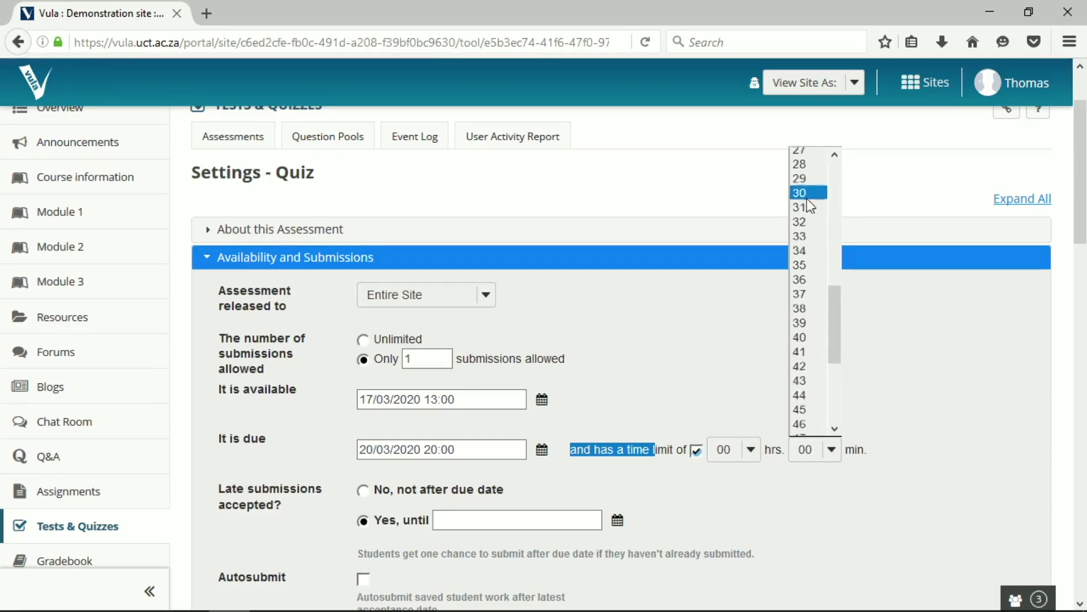
left_click(808, 196)
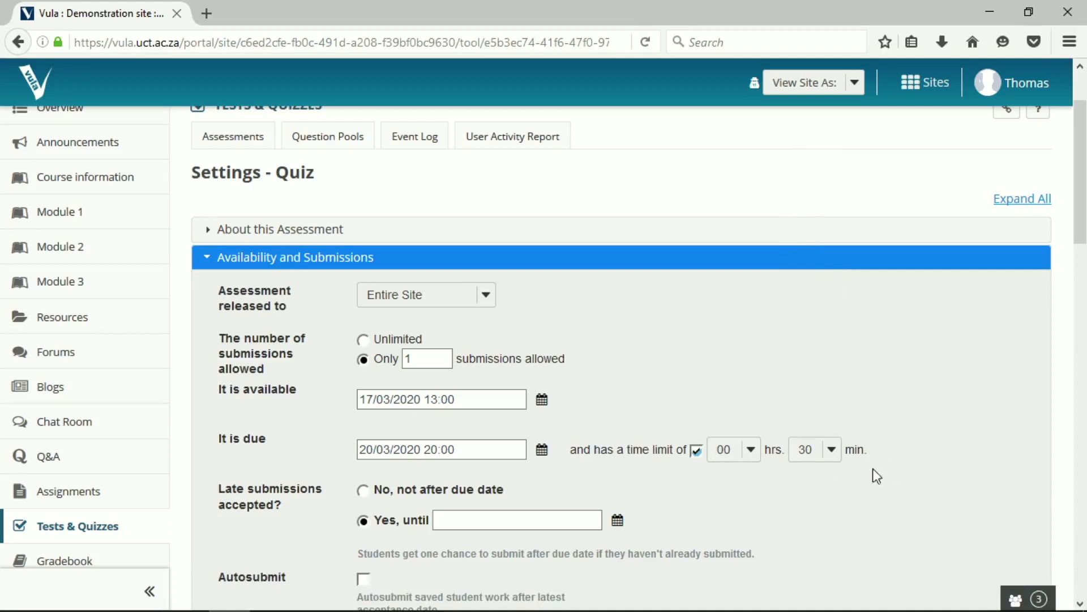
- Refuse late submissions after the due date and enable Autosubmit for saved student work
scroll(869, 478, "down", 3)
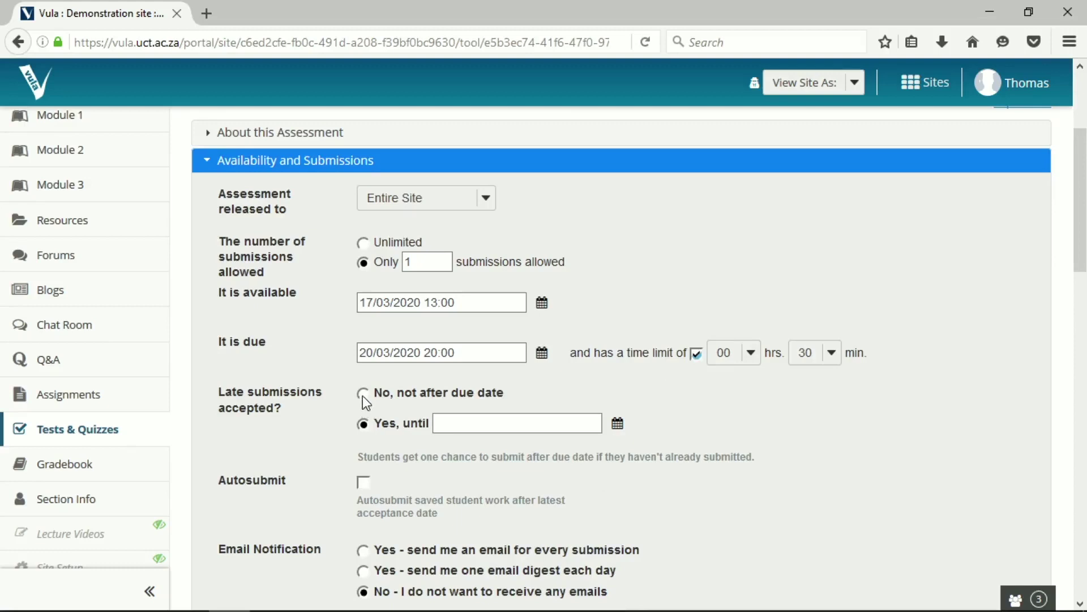
left_click(362, 394)
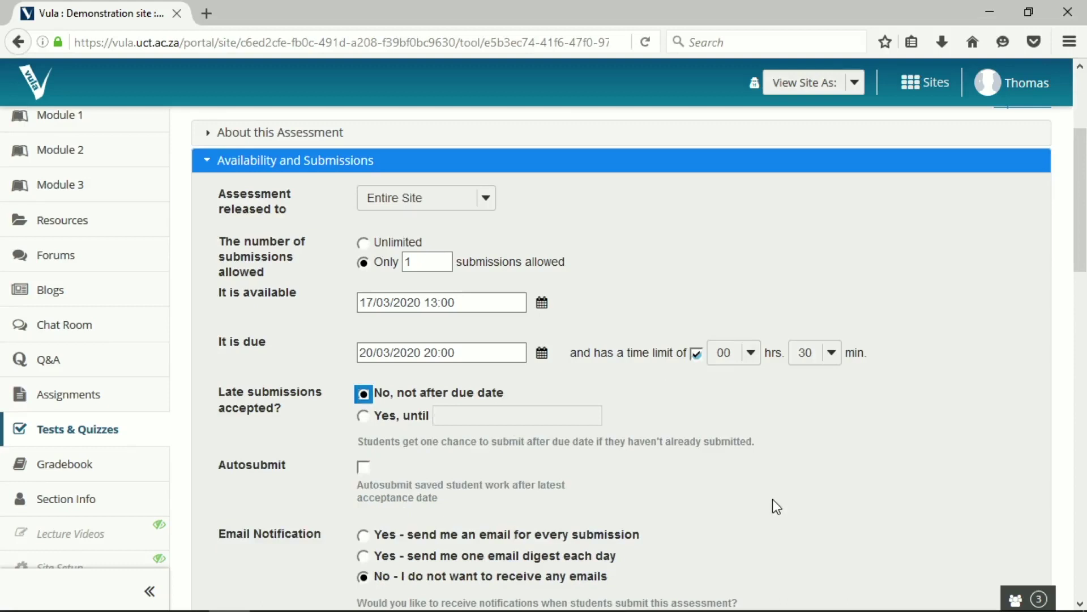
scroll(772, 498, "down", 3)
left_click(277, 354)
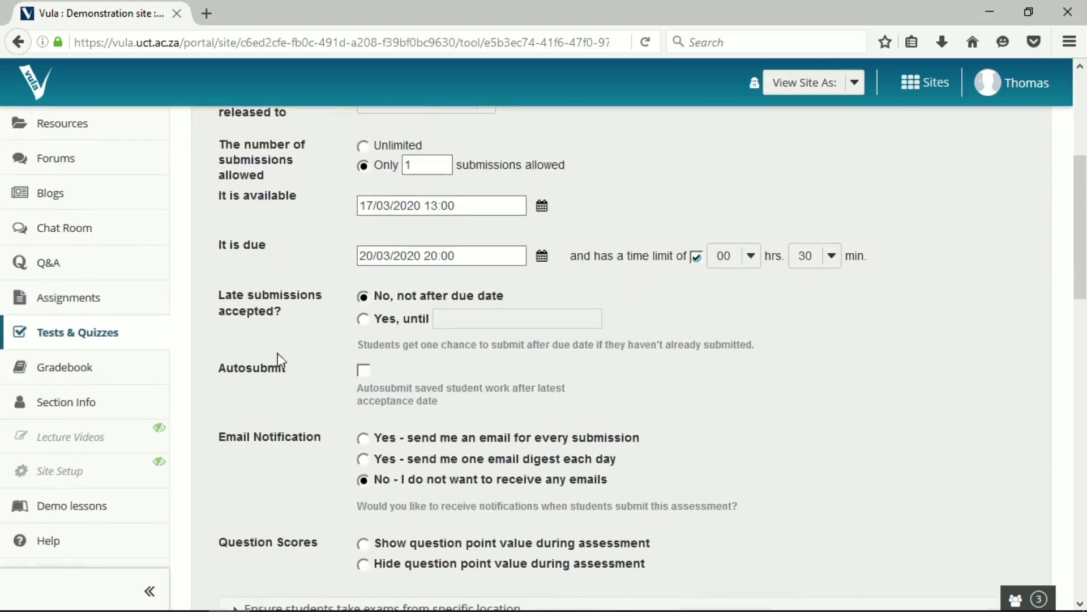
left_click_drag(294, 372, 222, 338)
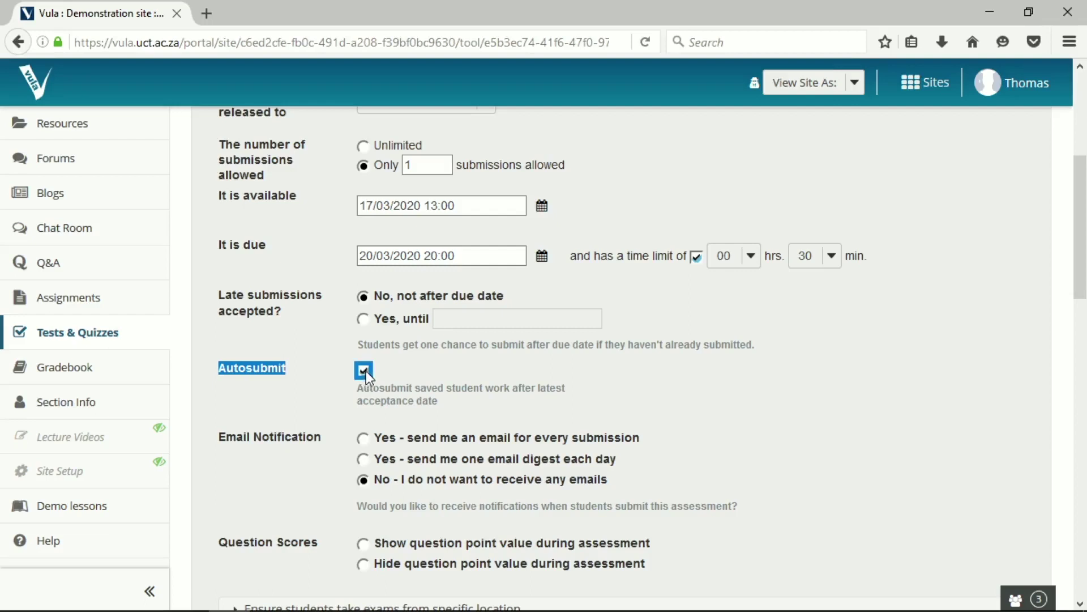
left_click(458, 383)
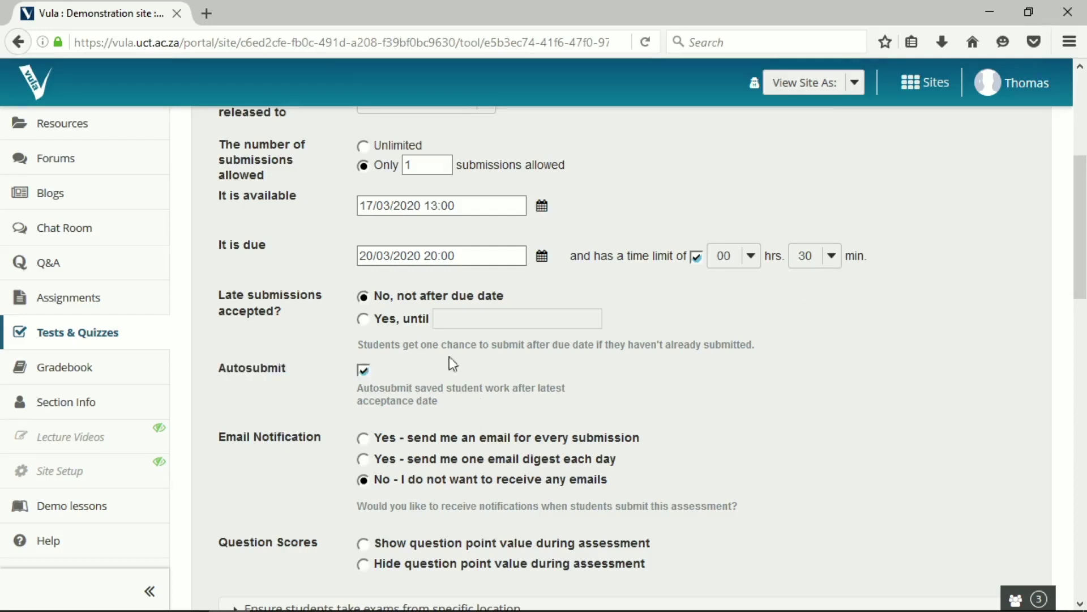
- Show the question point values during the assessment and check the option for a message that students see after submission
scroll(407, 412, "down", 3)
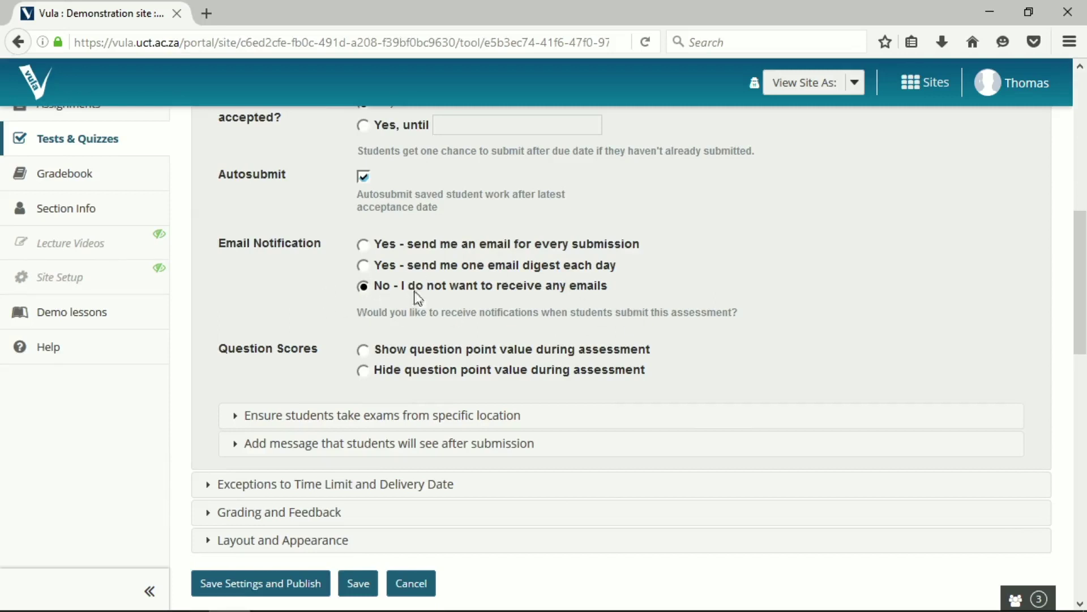
scroll(341, 385, "down", 2)
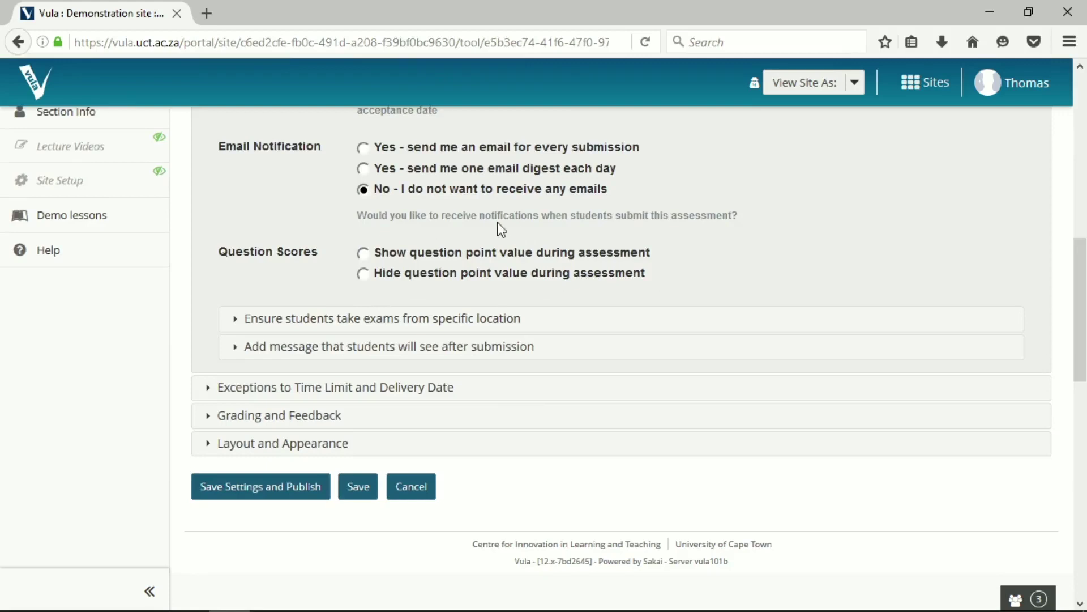
left_click(364, 254)
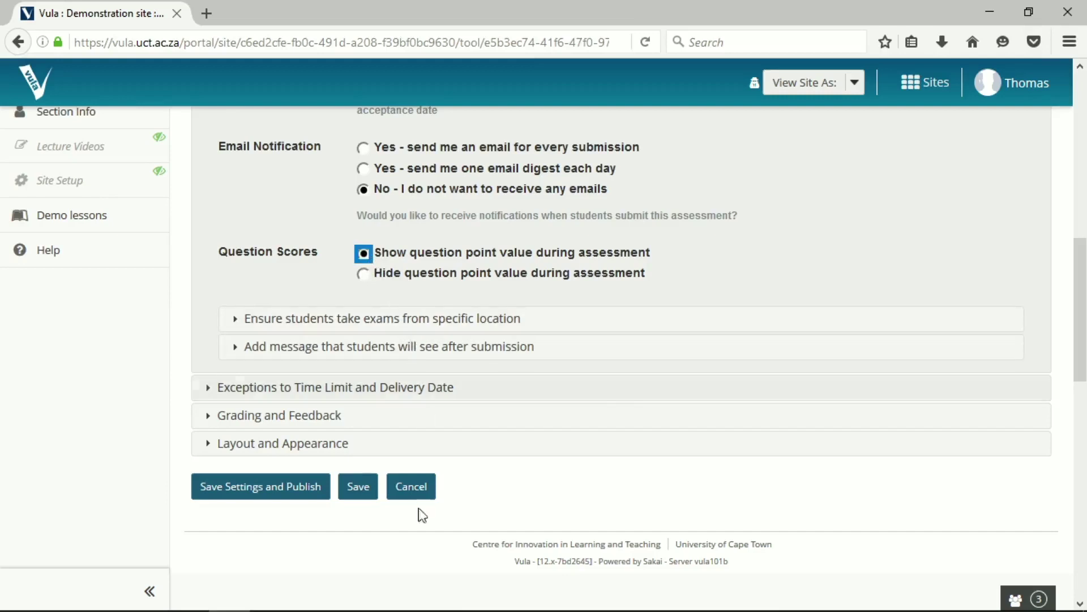
scroll(355, 454, "up", 3)
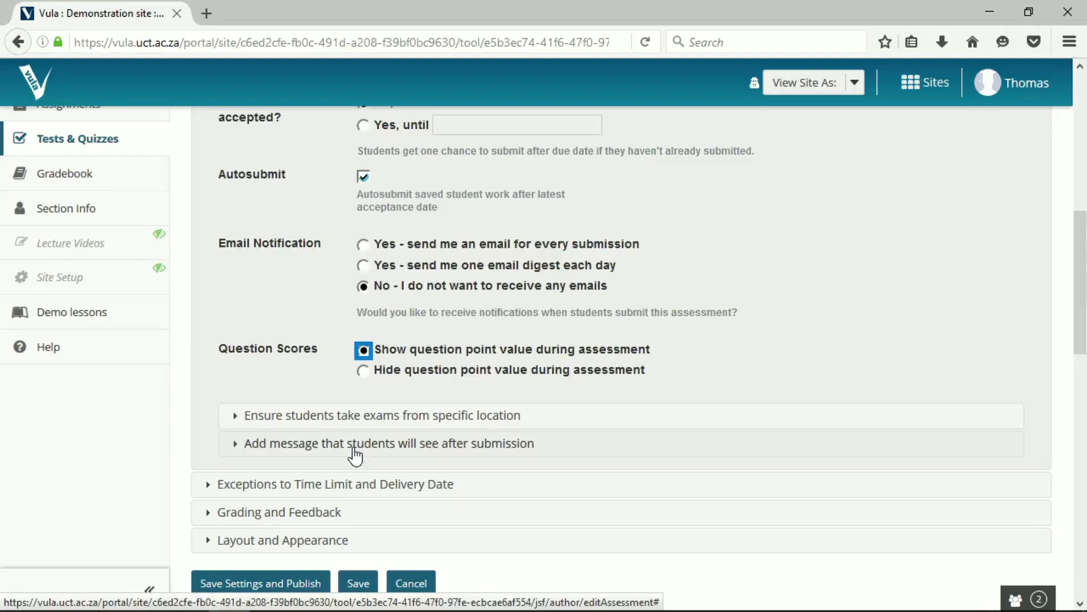
left_click(354, 448)
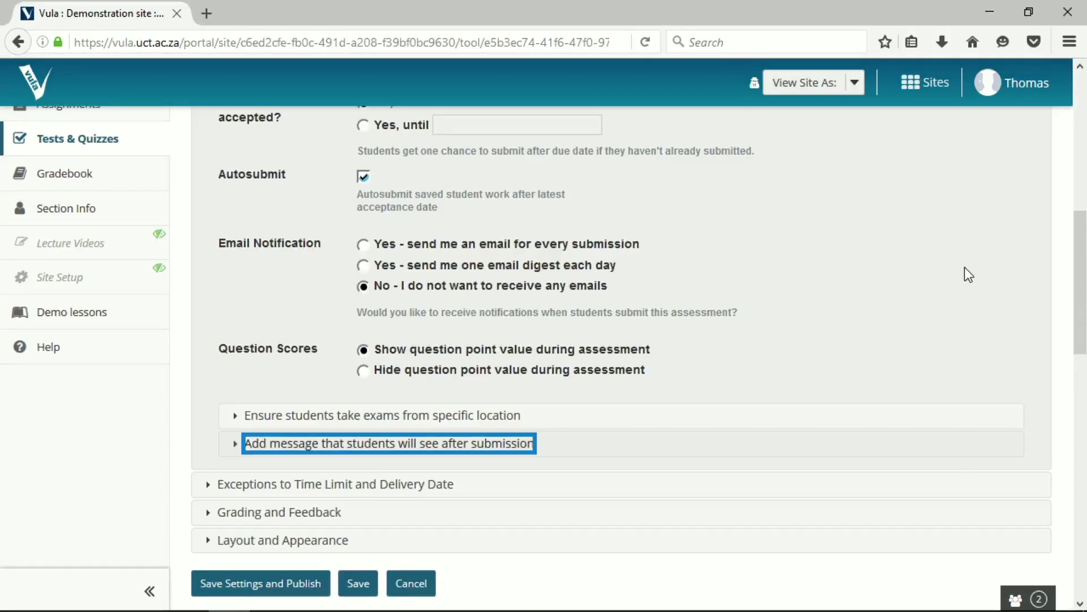
- Change the number of submissions allowed for the assessment to 2
left_click_drag(1082, 258, 1085, 162)
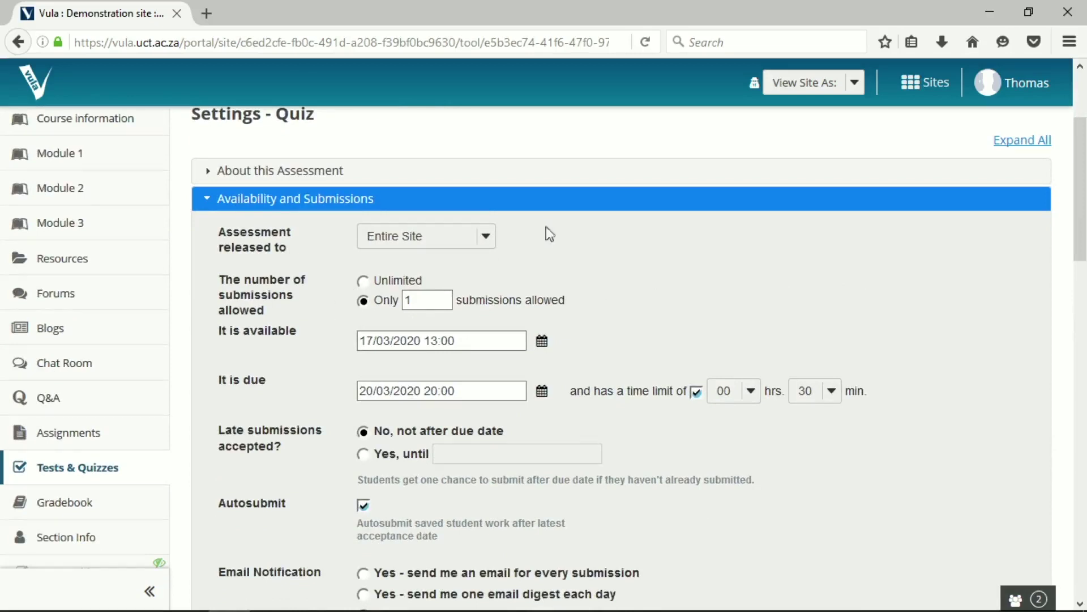
left_click_drag(415, 300, 394, 292)
type("2")
left_click_drag(1080, 177, 1083, 212)
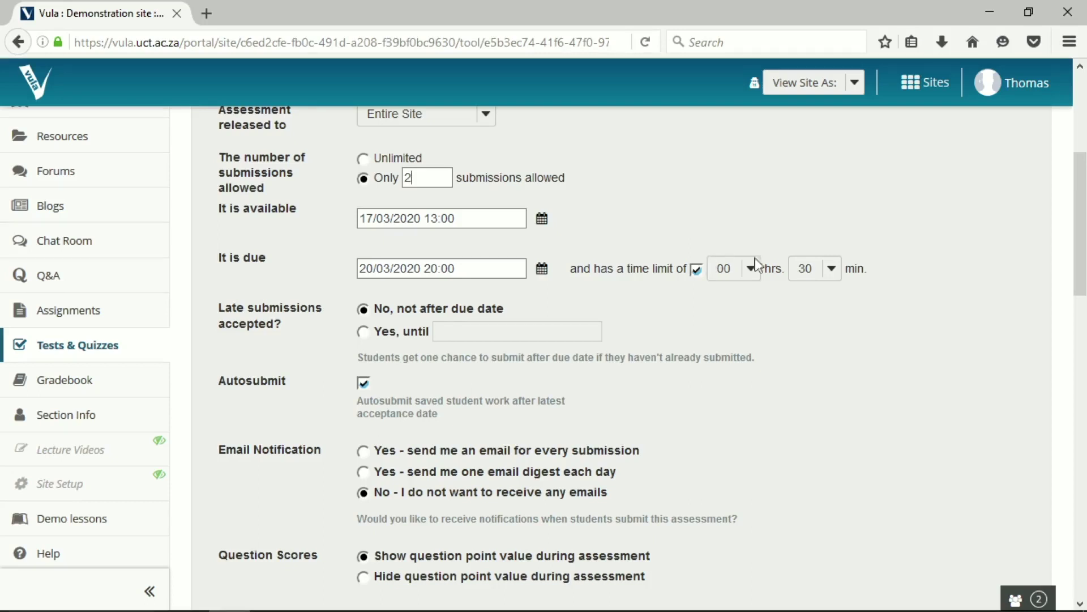
- Expand the Layout and Appearance settings and review the Navigation options for accessing questions
left_click_drag(1085, 178, 1078, 317)
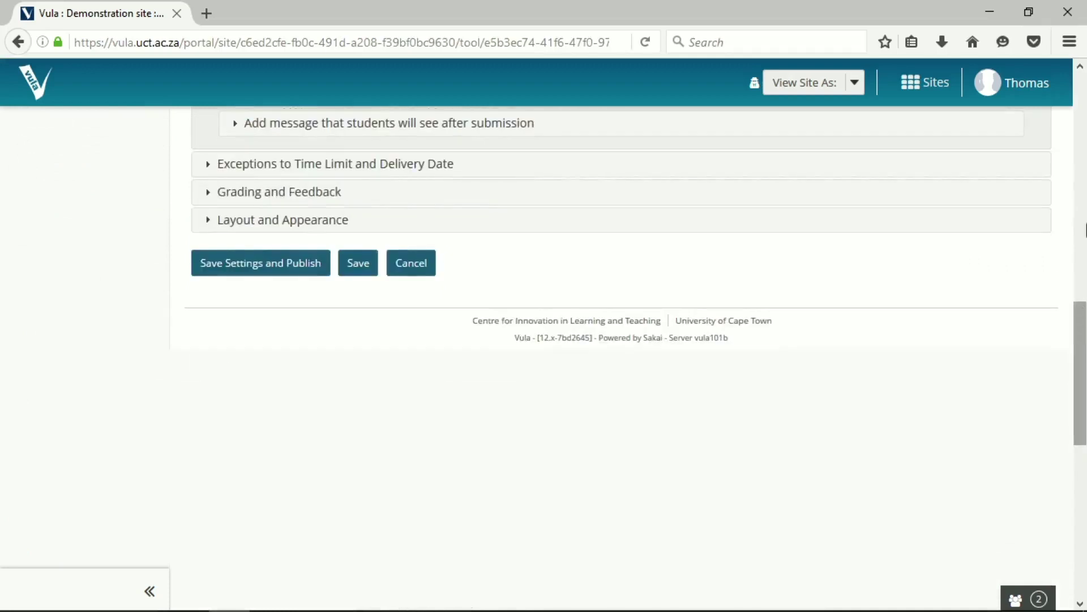
scroll(279, 314, "up", 3)
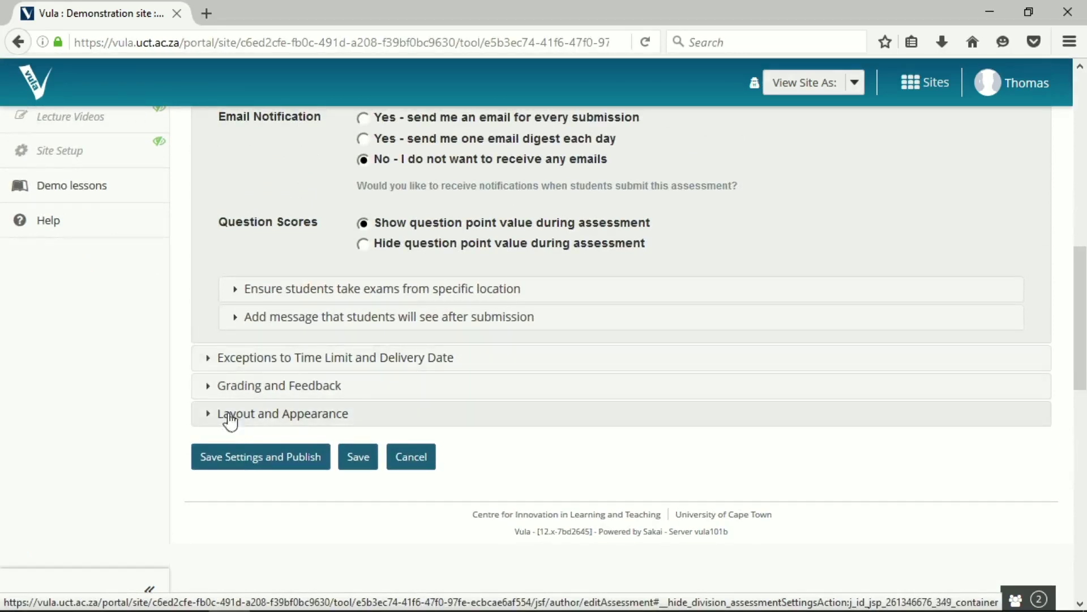
left_click(250, 416)
scroll(318, 345, "up", 6)
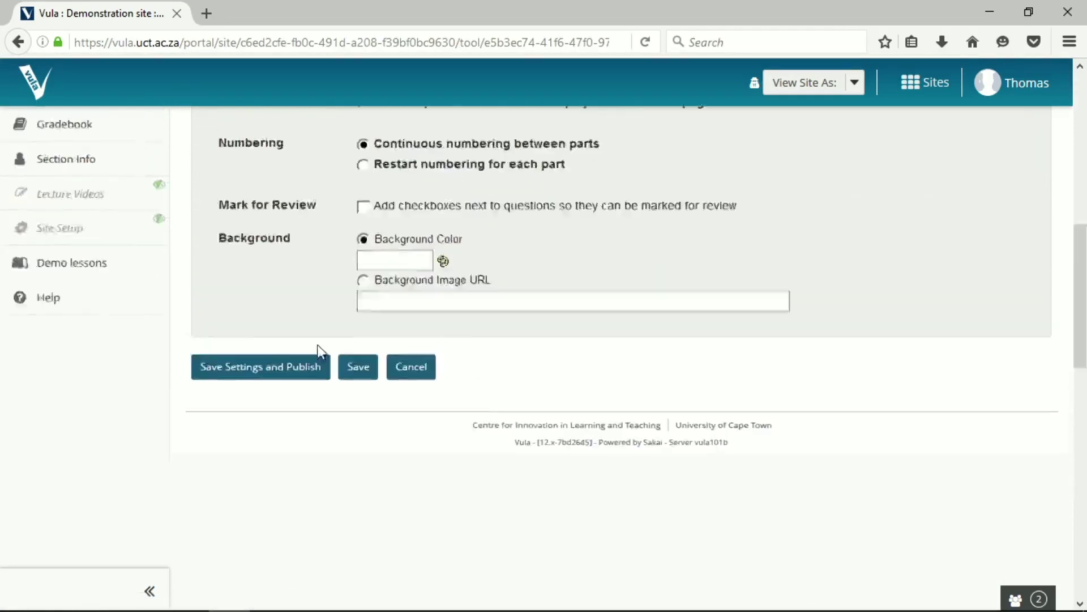
scroll(388, 382, "up", 1)
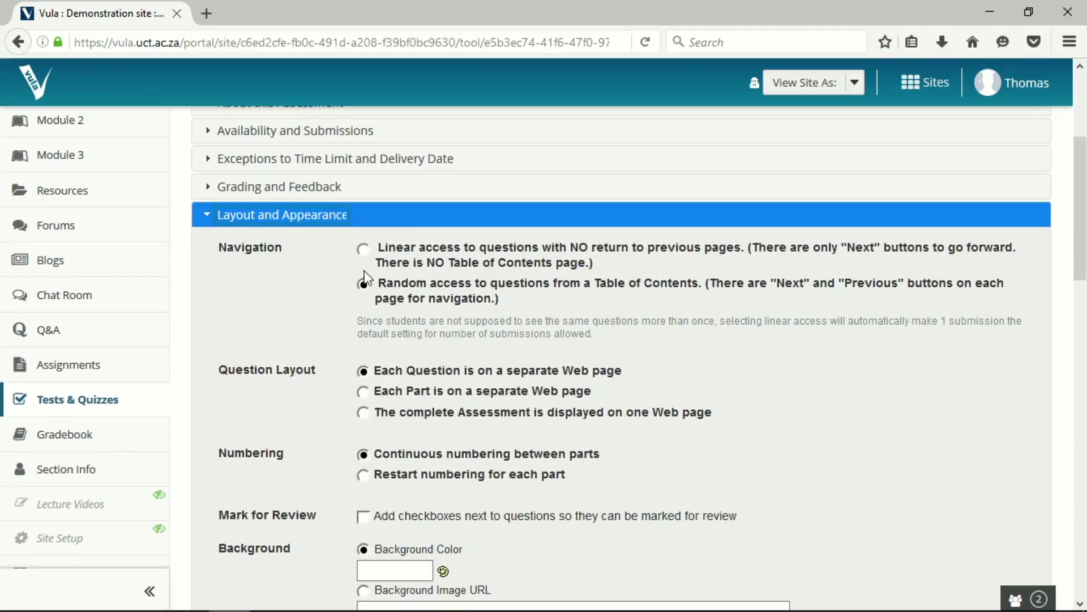
left_click_drag(287, 250, 294, 304)
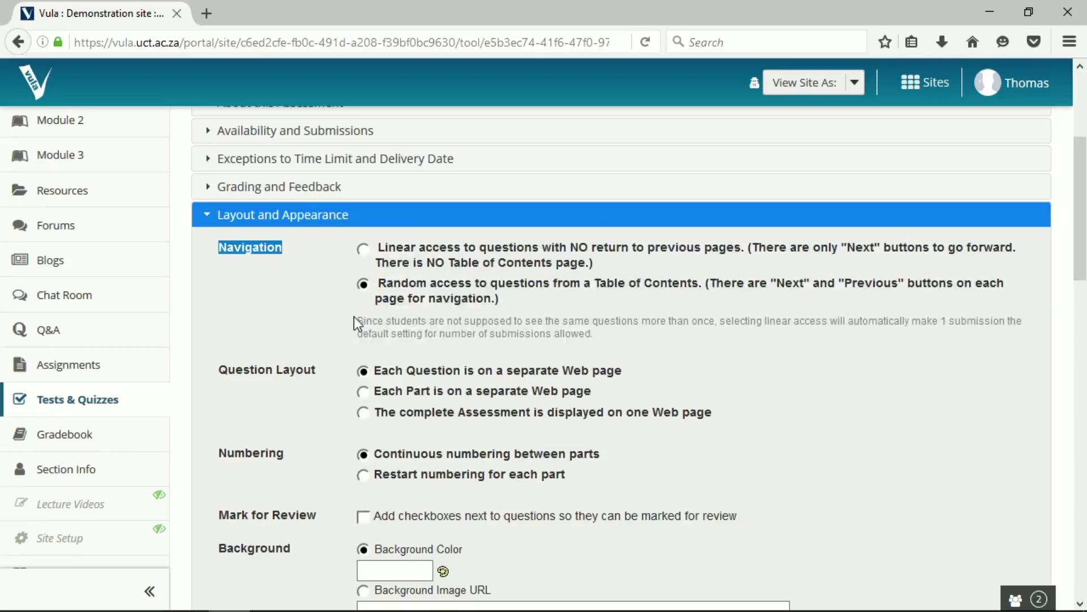